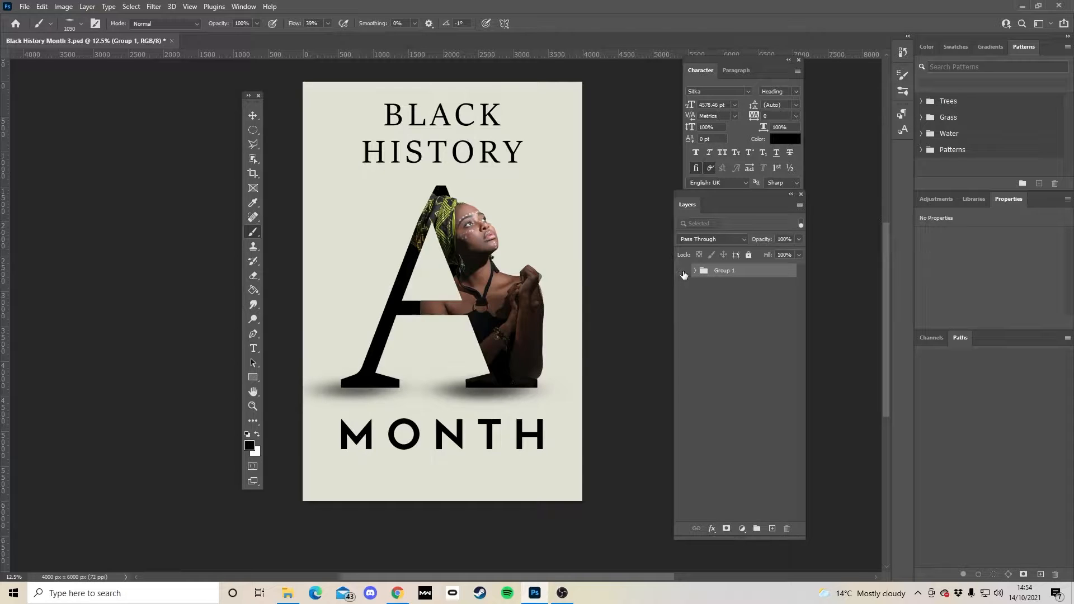
Hide Group 1 and add a Solid Color fill layer with the colour dfe1d3.
left_click(683, 271)
left_click(770, 528)
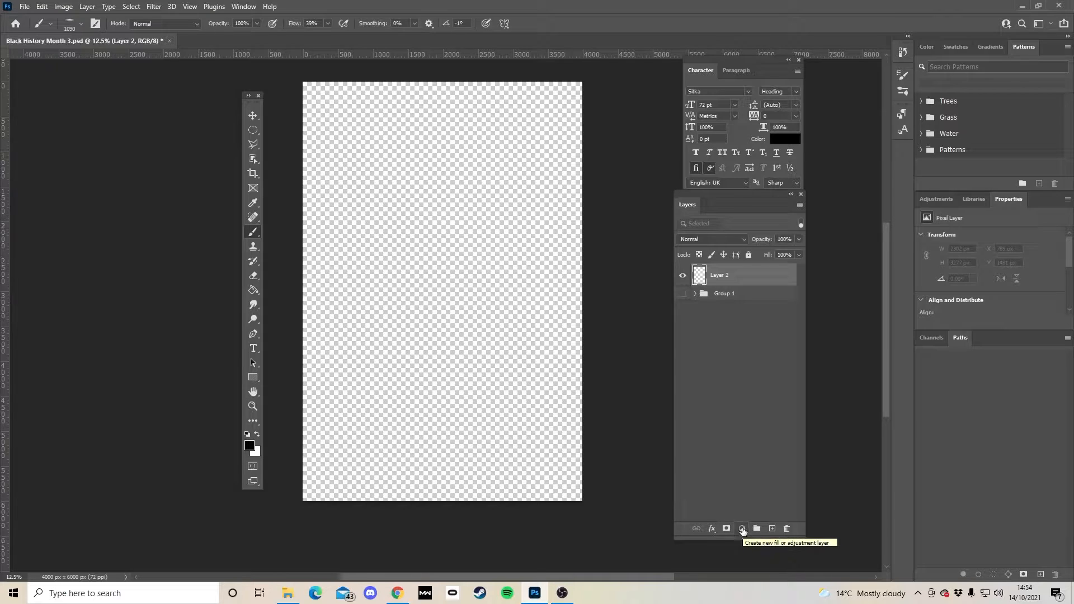
left_click(742, 529)
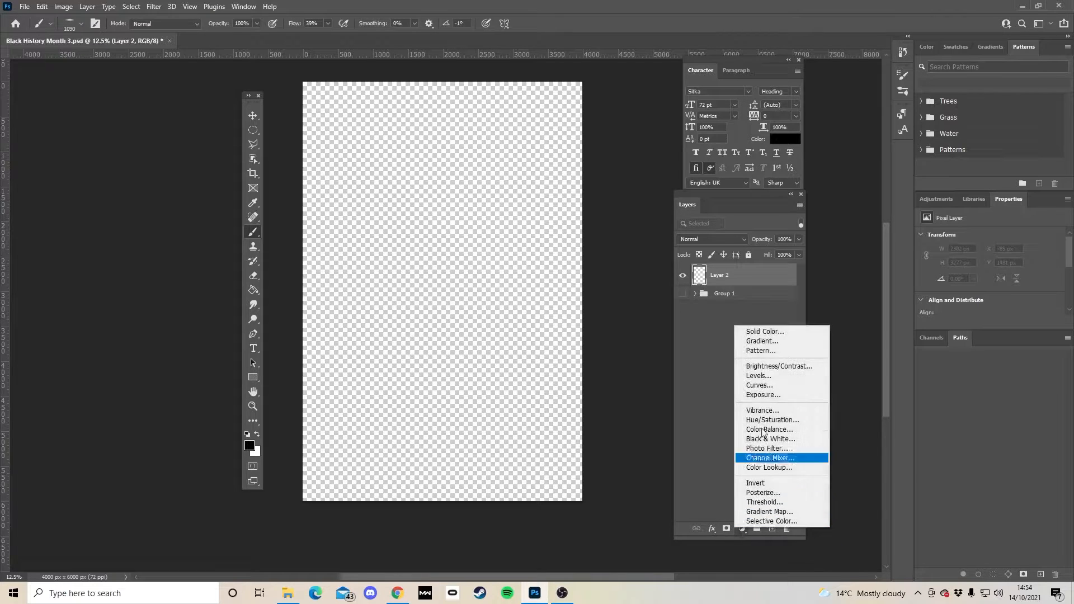
left_click(781, 333)
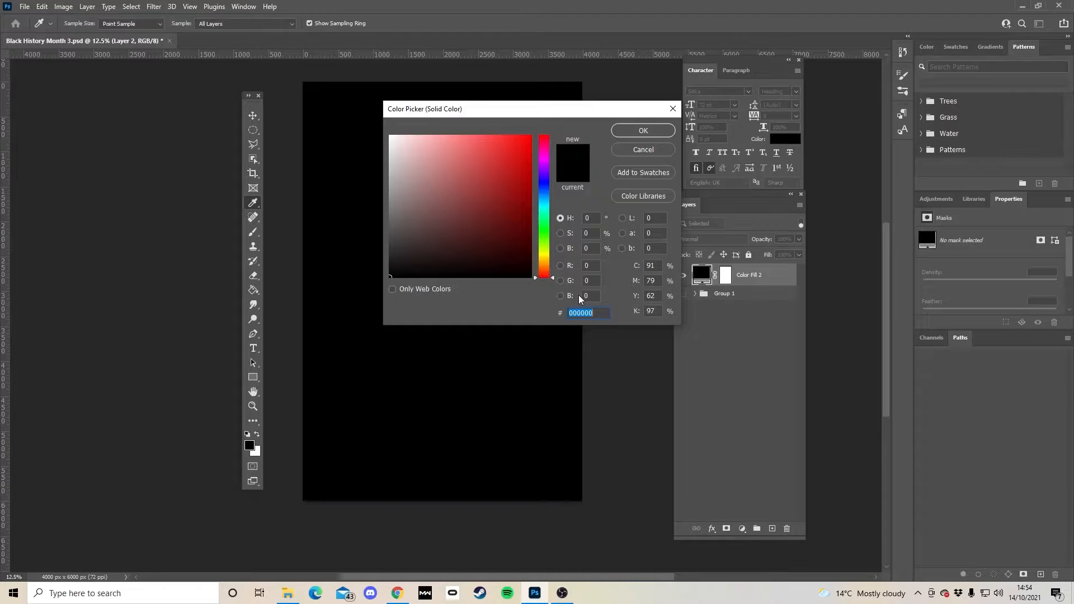
type("dfe1")
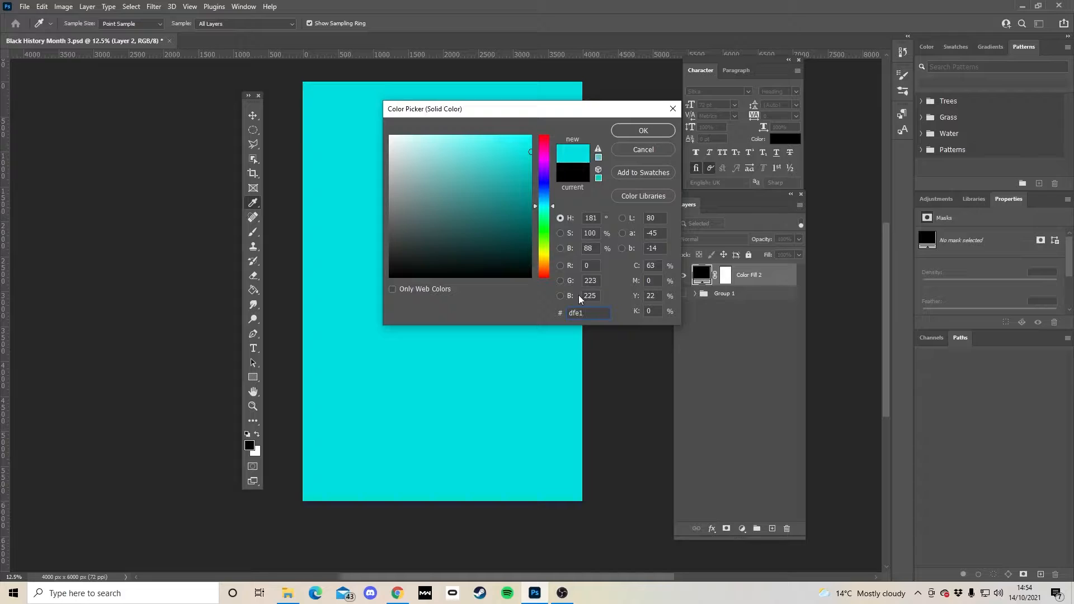
type("d3")
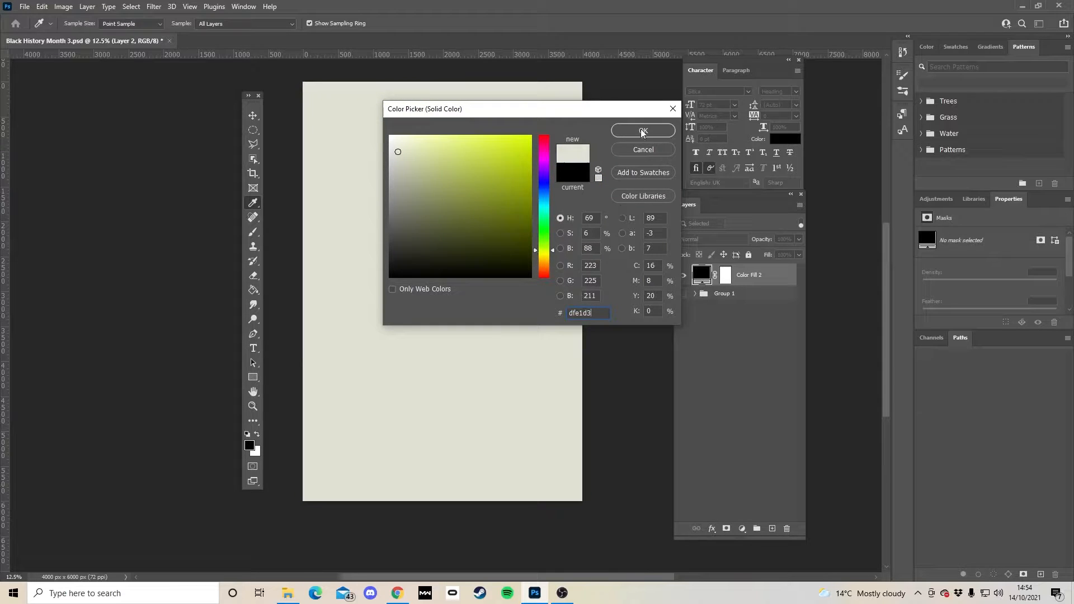
left_click(626, 131)
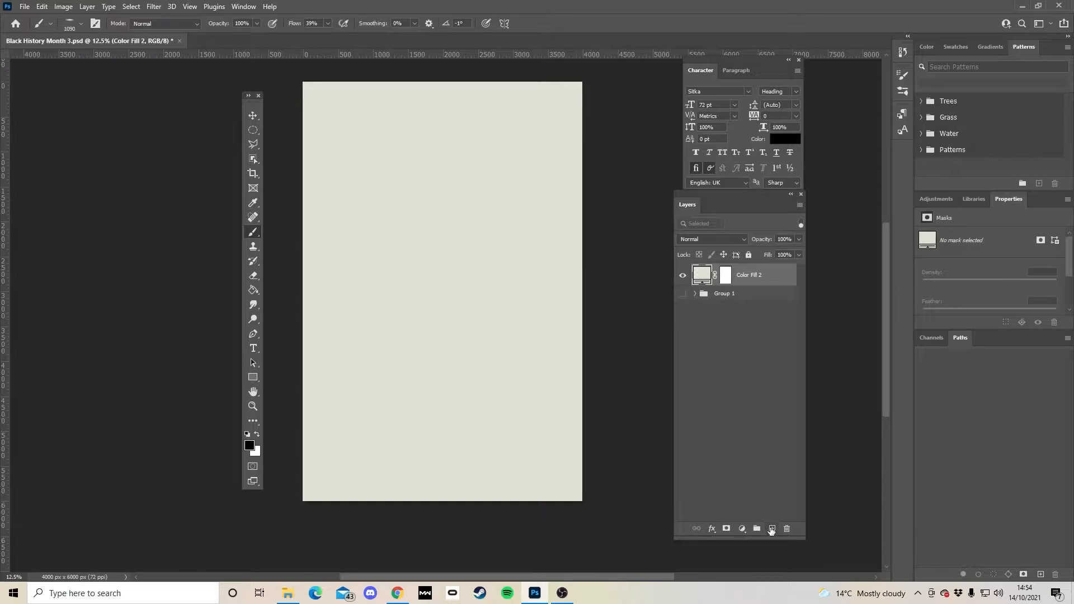
Add a new layer and place the Unsplash portrait JPG of the woman from Downloads as an embedded image.
left_click(770, 529)
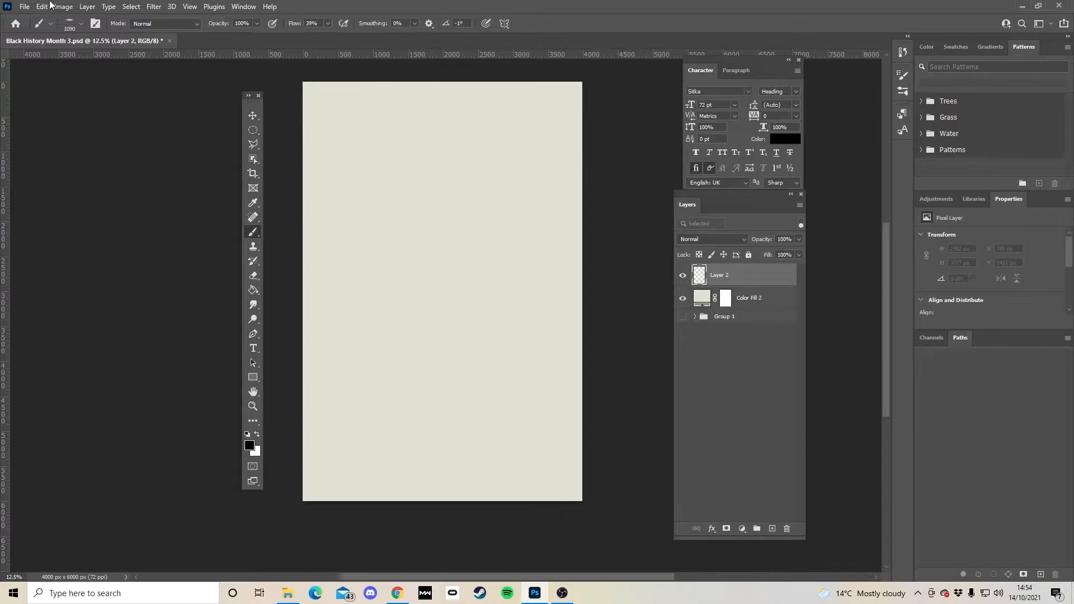
left_click(25, 7)
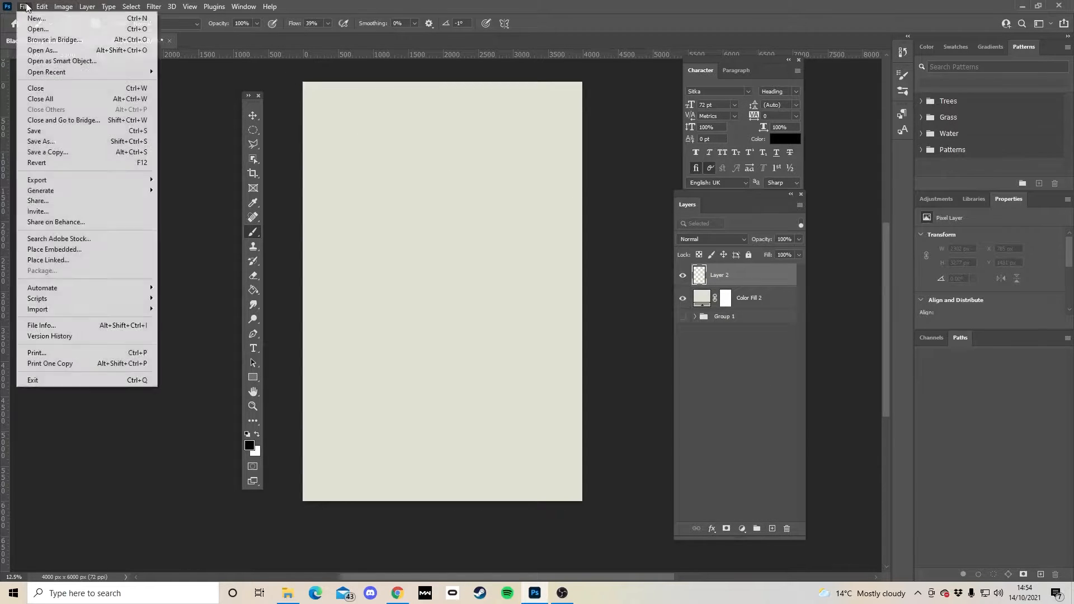
left_click(50, 250)
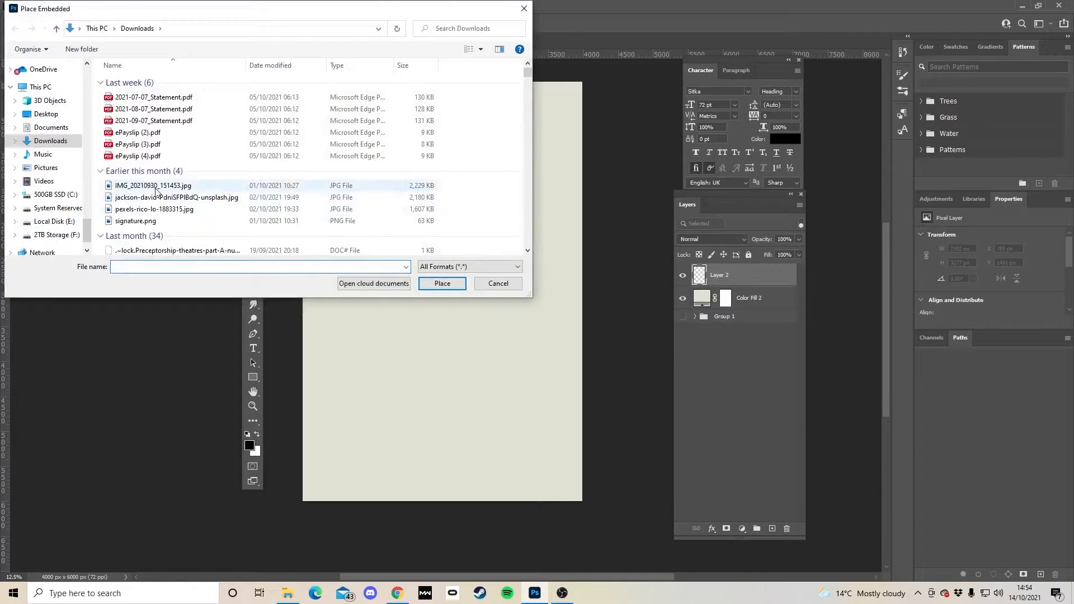
double_click(149, 197)
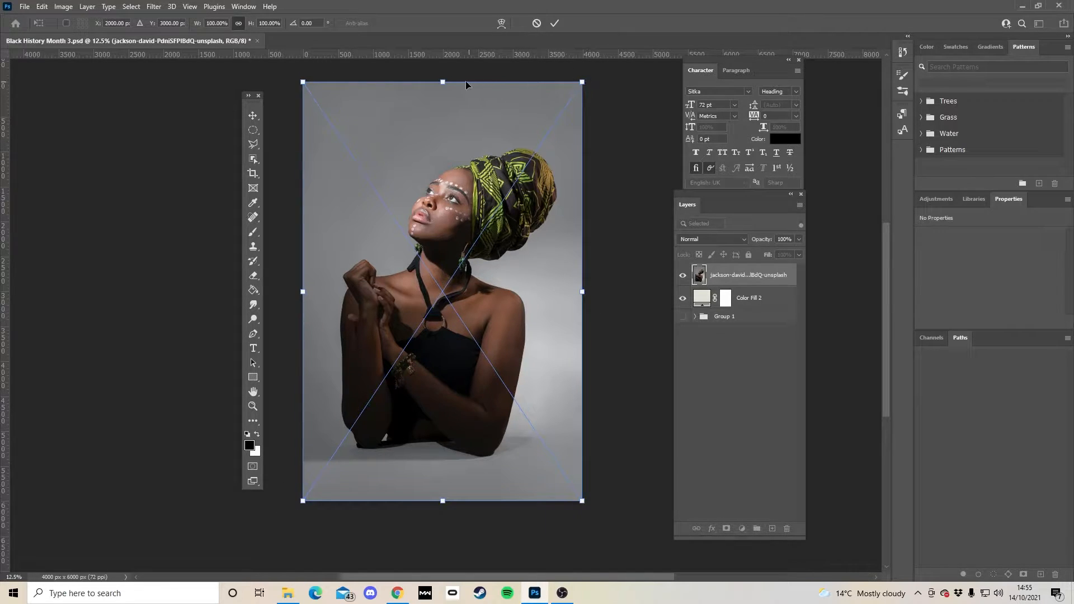
Scale the placed portrait to about 88%, flip it horizontally and commit the placement.
mouse_move(446, 225)
left_mouse_down()
mouse_move(428, 250)
mouse_move(454, 222)
left_mouse_up()
left_click_drag(453, 83, 450, 132)
left_click_drag(439, 242, 430, 211)
right_click(440, 224)
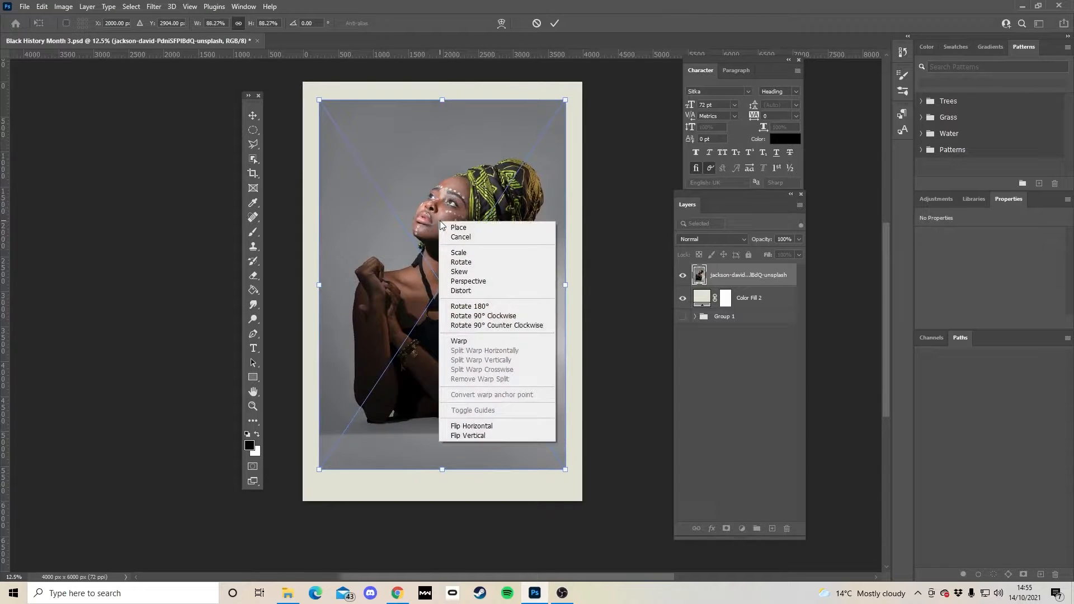
left_click(469, 426)
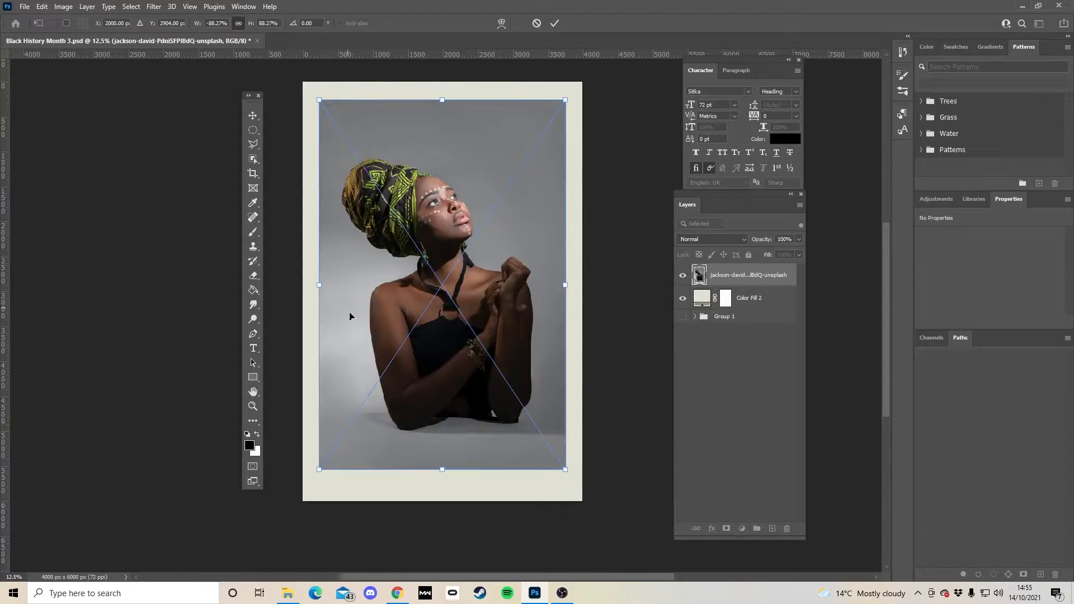
left_click(555, 22)
Select the woman with a rectangular Object Selection around her body, and open the selection in Select and Mask.
key("b")
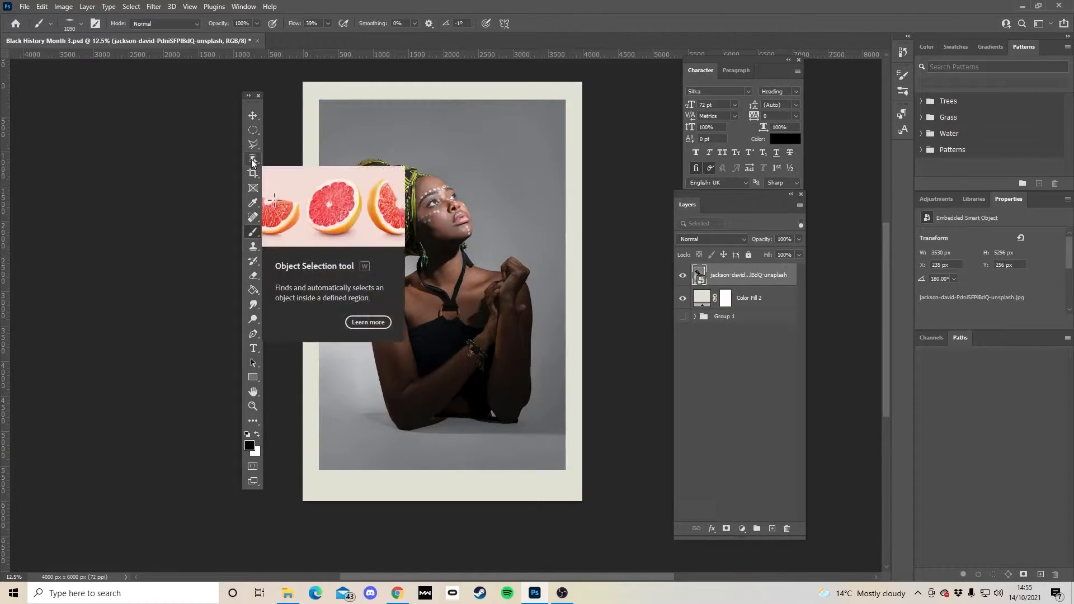
left_click(253, 160)
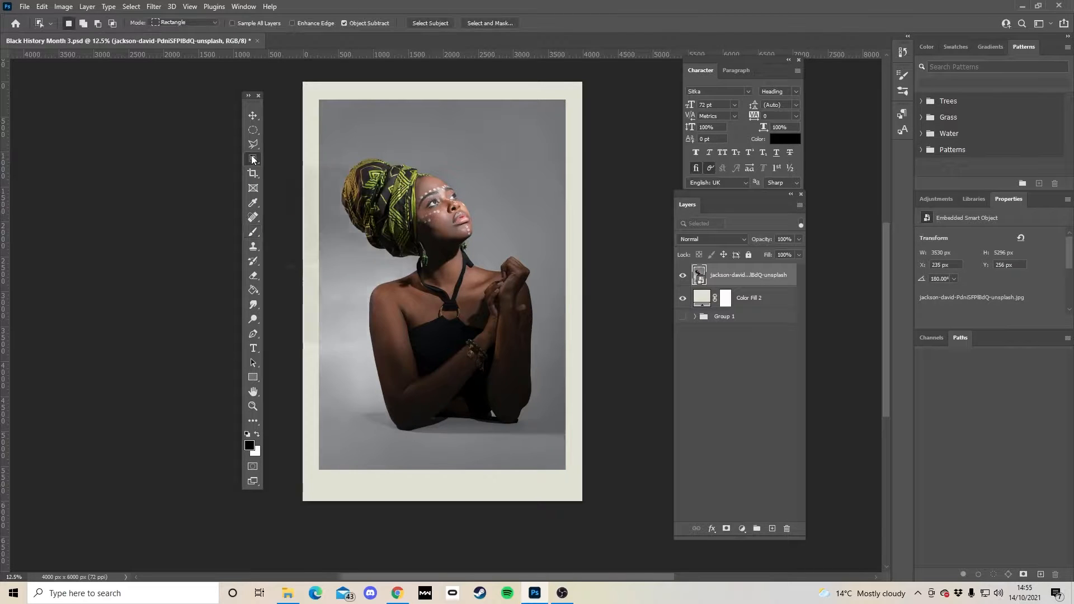
right_click(254, 161)
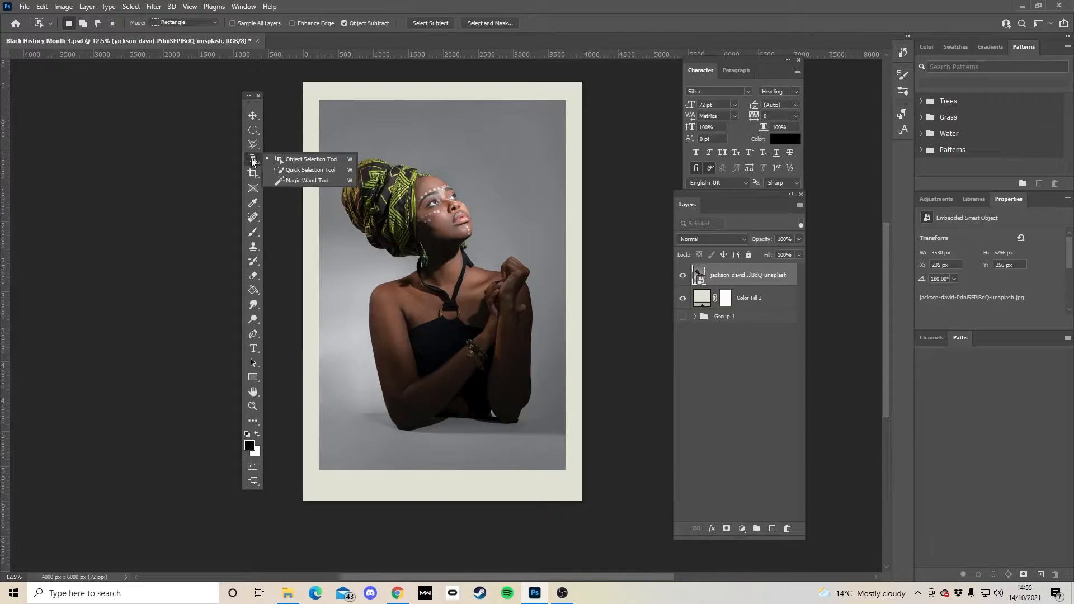
left_click(292, 158)
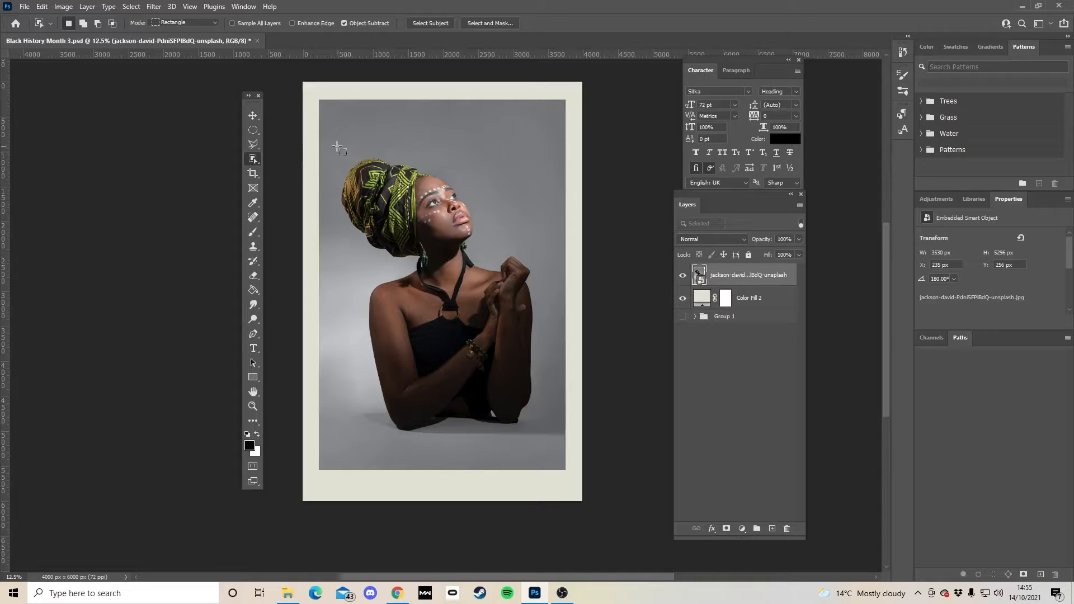
mouse_move(332, 145)
left_mouse_down()
mouse_move(380, 219)
mouse_move(428, 254)
mouse_move(535, 428)
left_mouse_up()
left_click(485, 23)
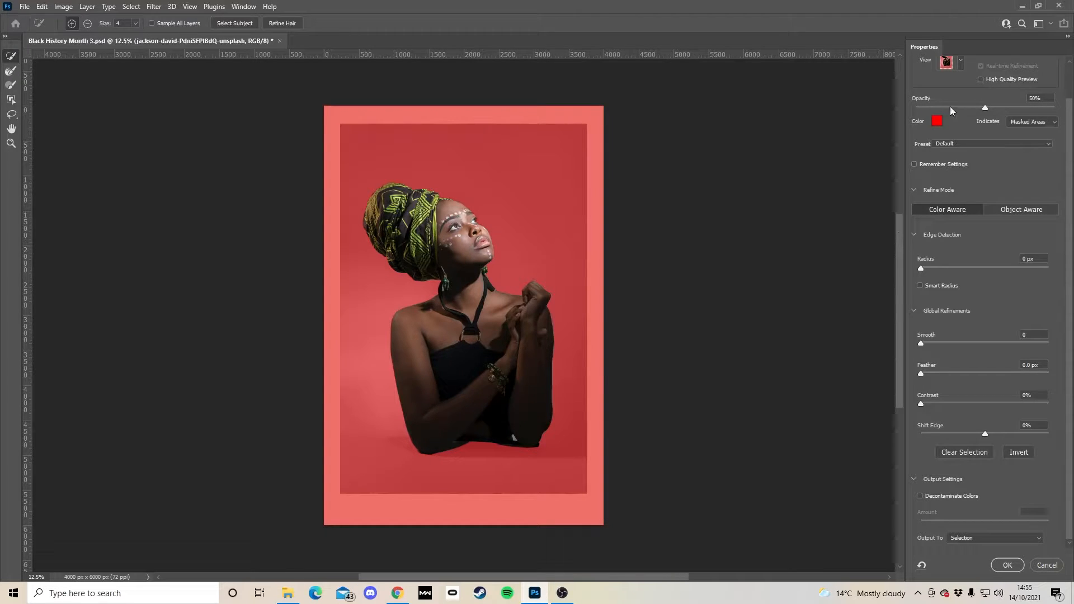
Try green 42ff00 as the mask overlay colour and set it back to red ff0000.
left_click(936, 122)
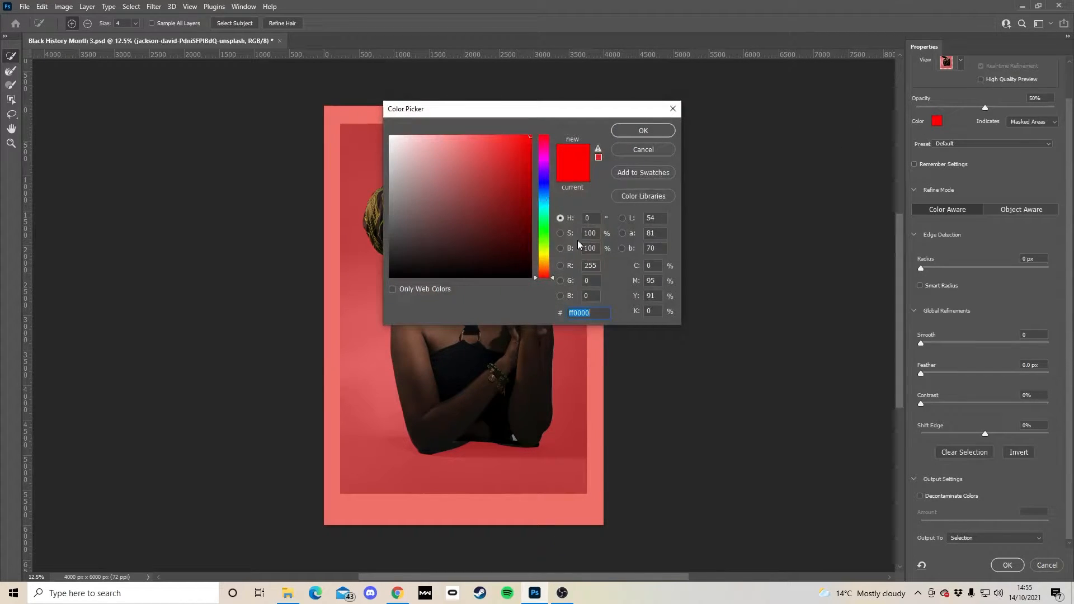
left_click(543, 236)
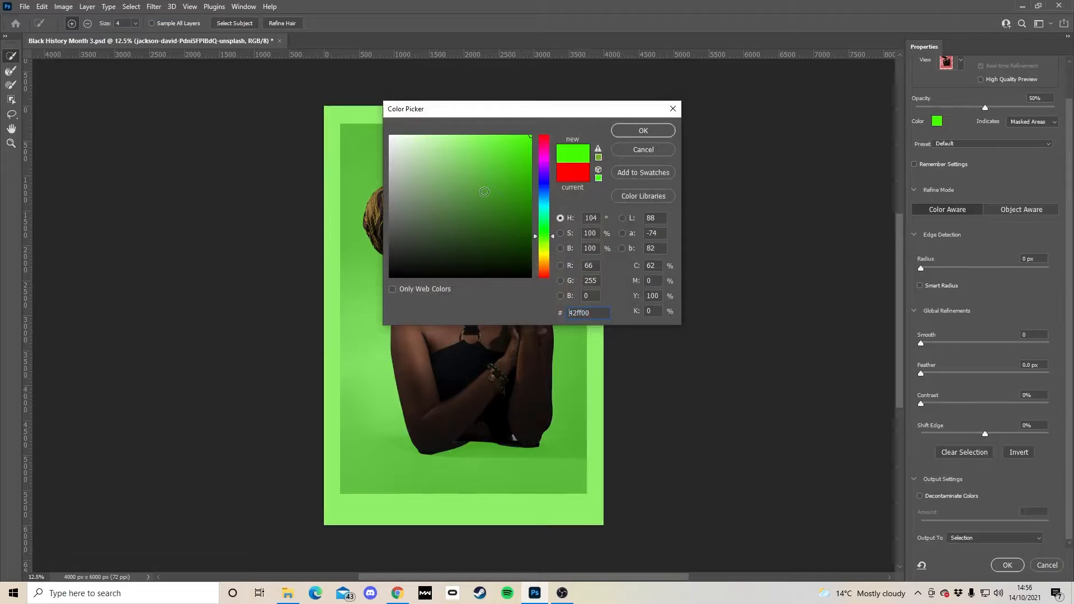
left_click(646, 132)
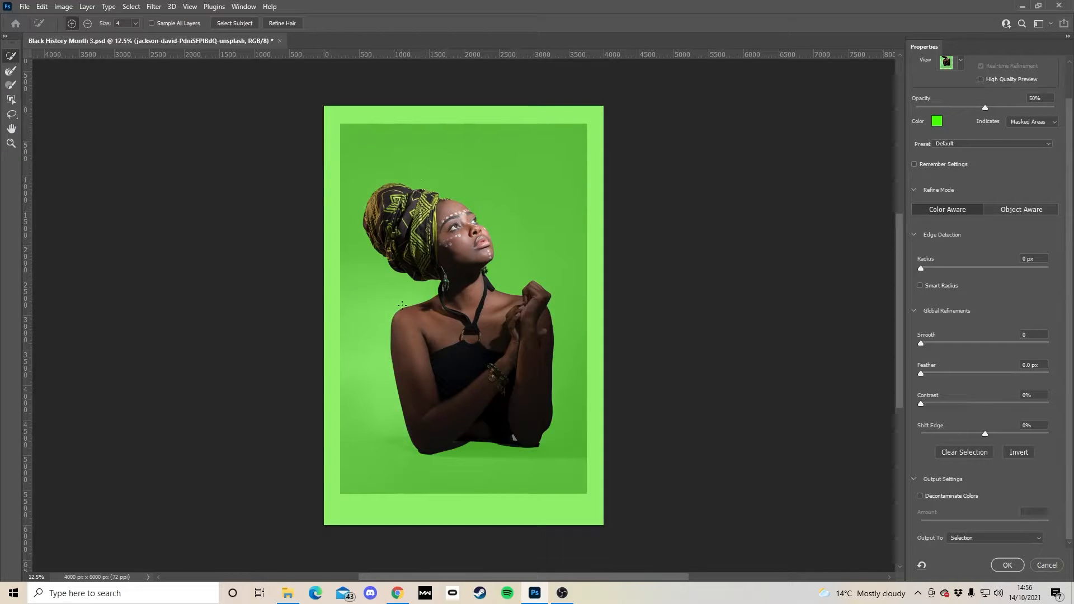
left_click(937, 121)
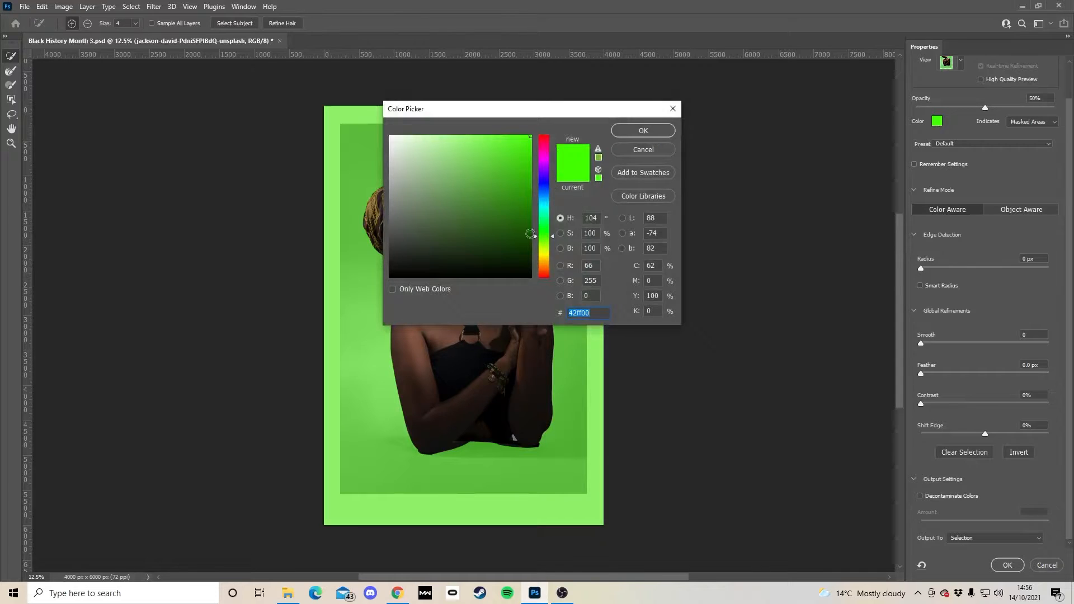
left_click_drag(536, 236, 541, 277)
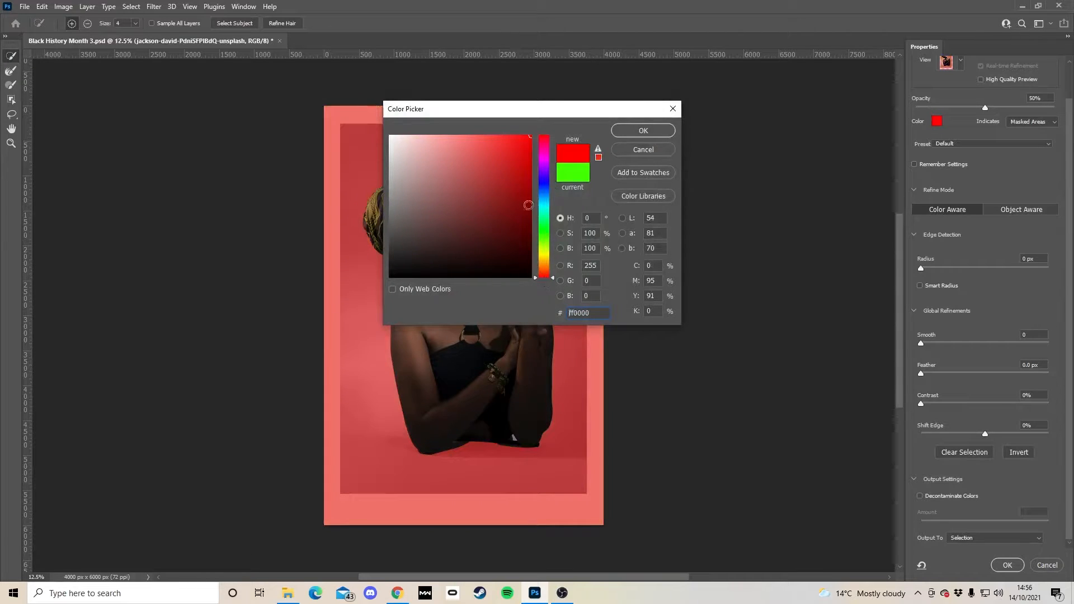
left_click(643, 134)
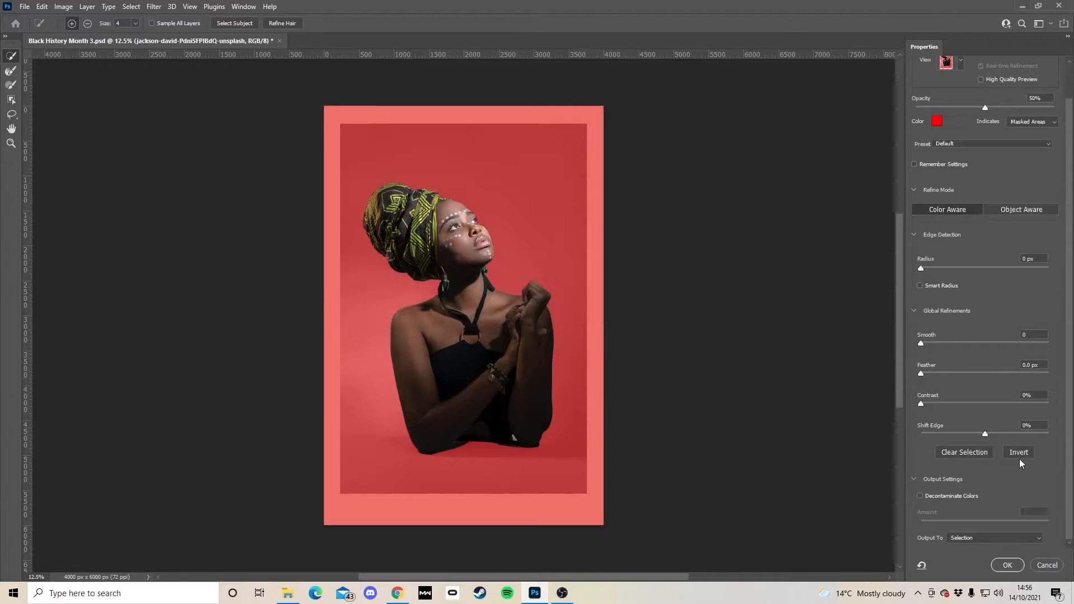
Output the refined selection as New Layer with Layer Mask.
left_click(1038, 539)
left_click(928, 547)
left_click(1042, 545)
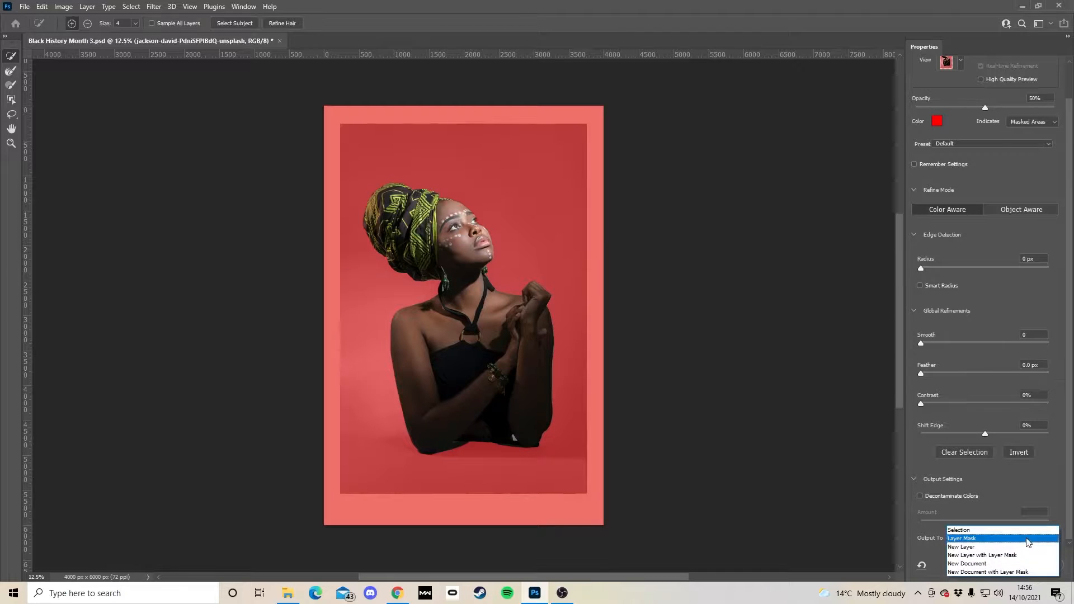
left_click(997, 556)
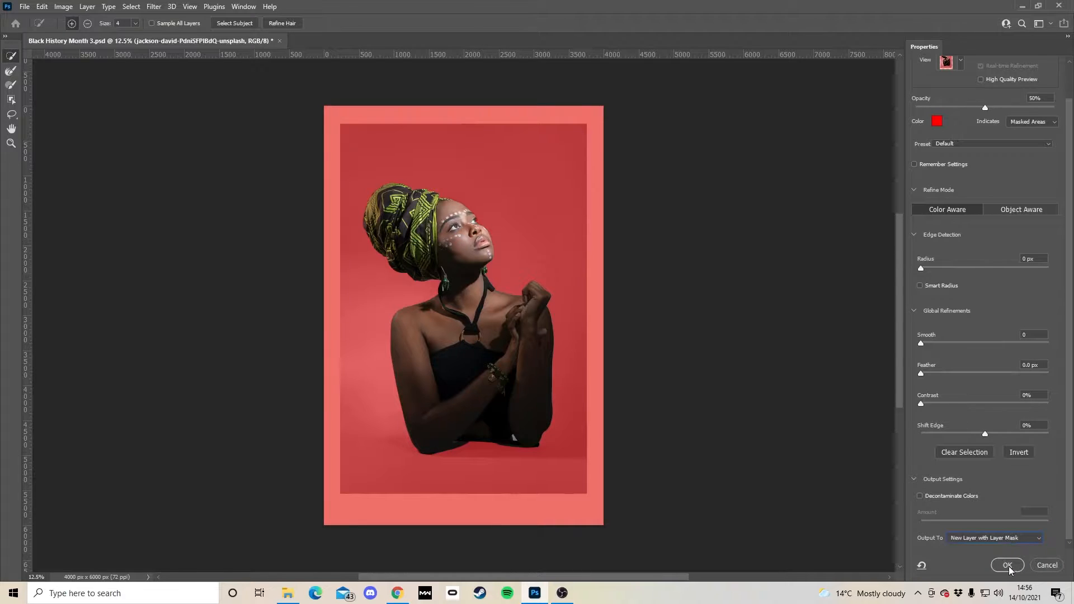
left_click(1008, 567)
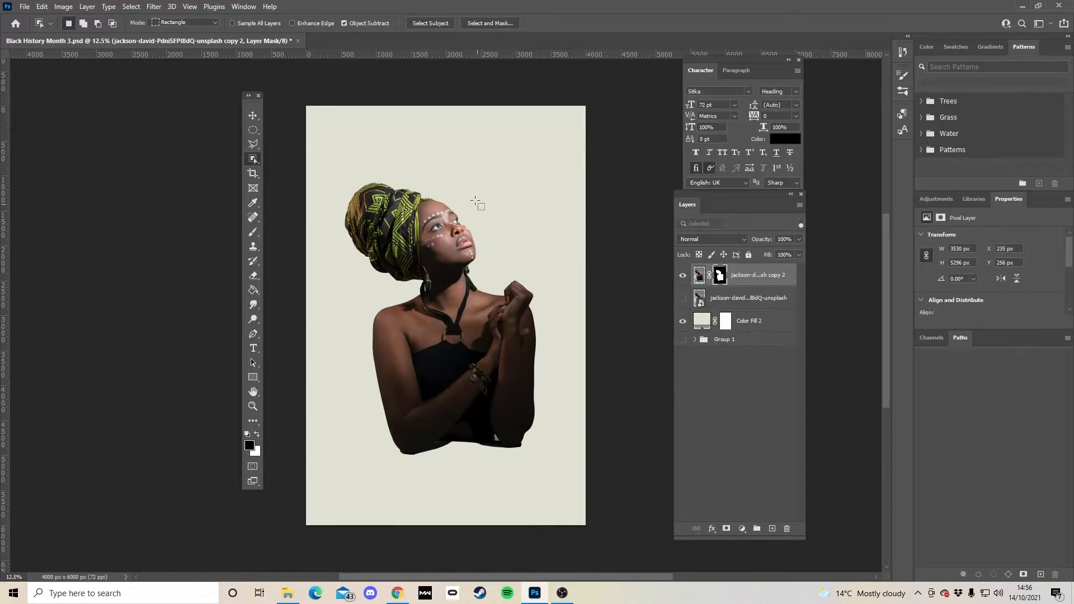
Toggle the original portrait layer's visibility to compare it with the cutout, and delete that original layer.
left_click(682, 298)
left_click(682, 298)
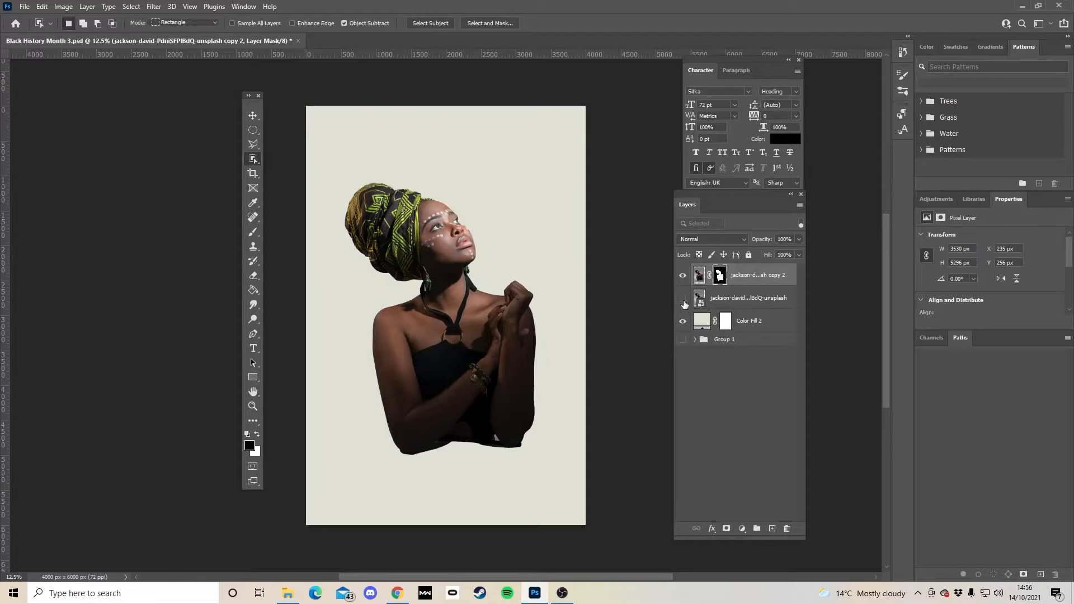
left_click(724, 300)
left_click_drag(721, 297, 786, 530)
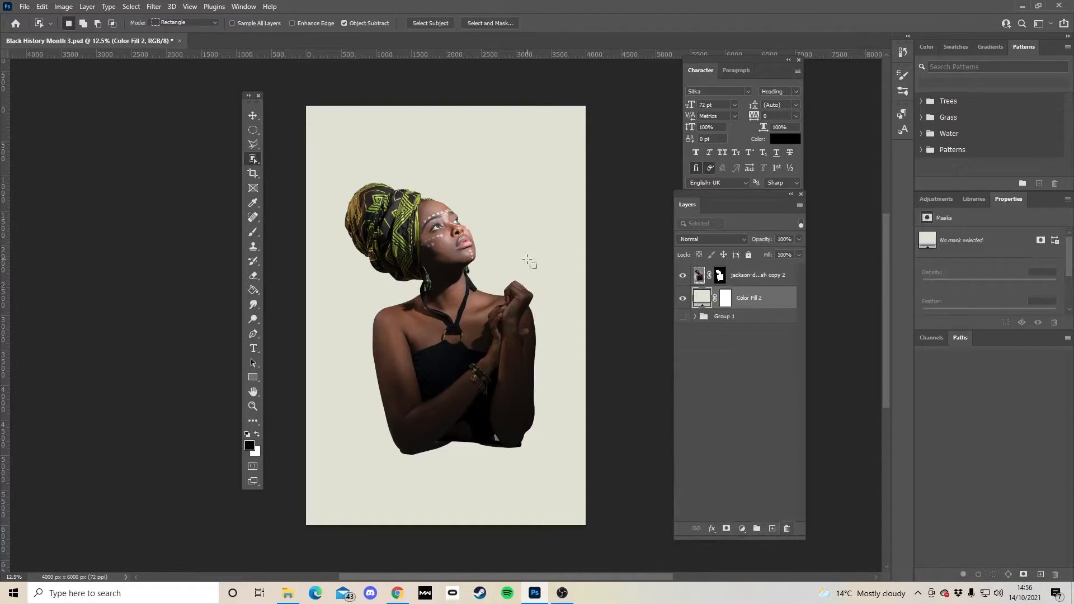
Target the cutout's layer mask and set up a soft Brush about 39 px in size for retouching around the face.
scroll(457, 231, "up", 2)
scroll(458, 231, "up", 2)
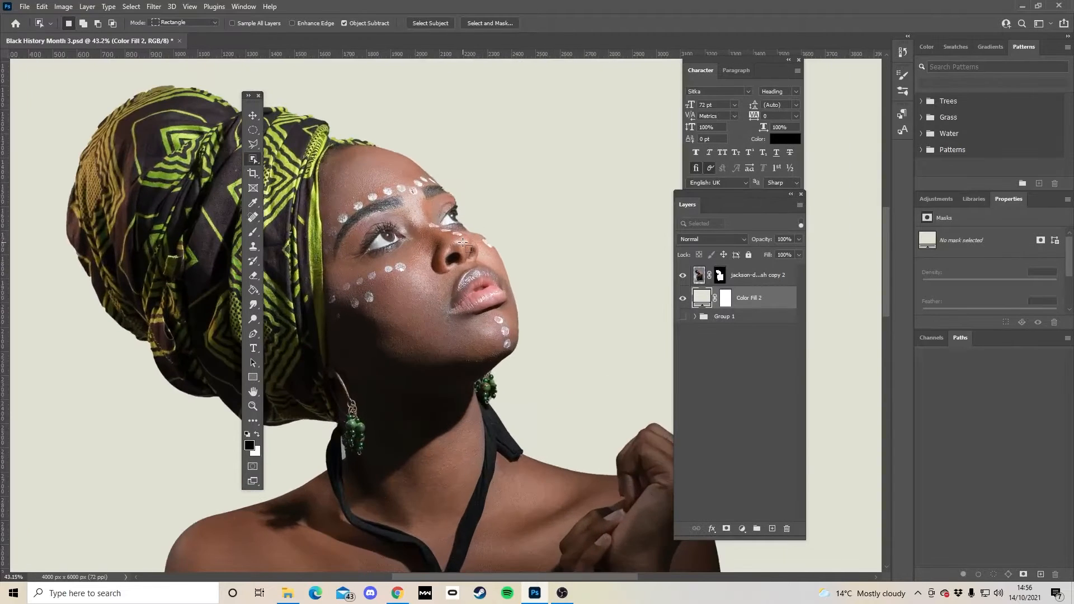
left_click(721, 278)
key("b")
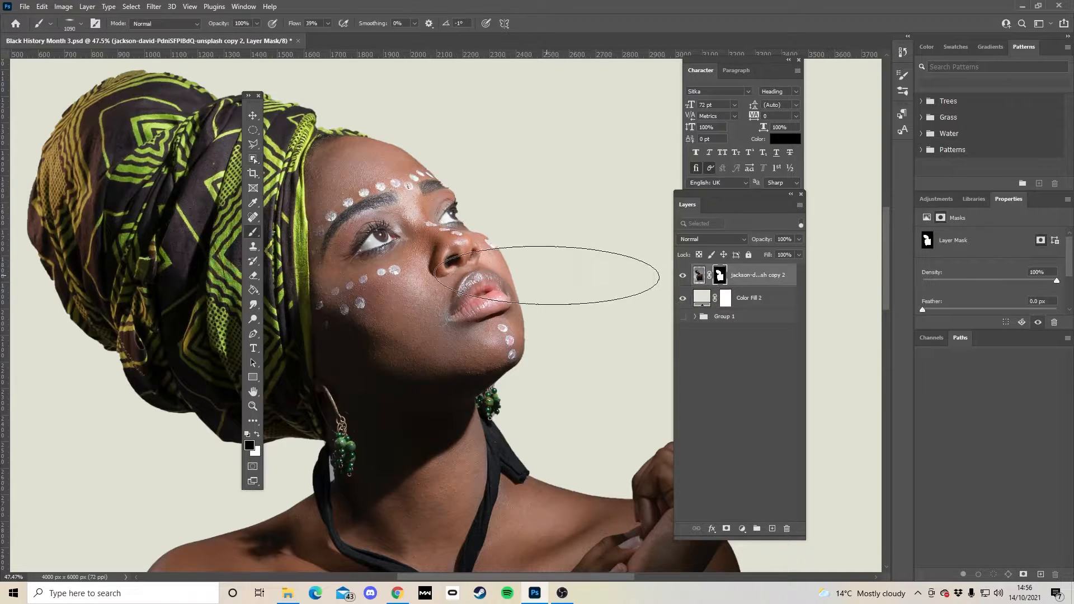
left_click_drag(514, 242, 383, 243)
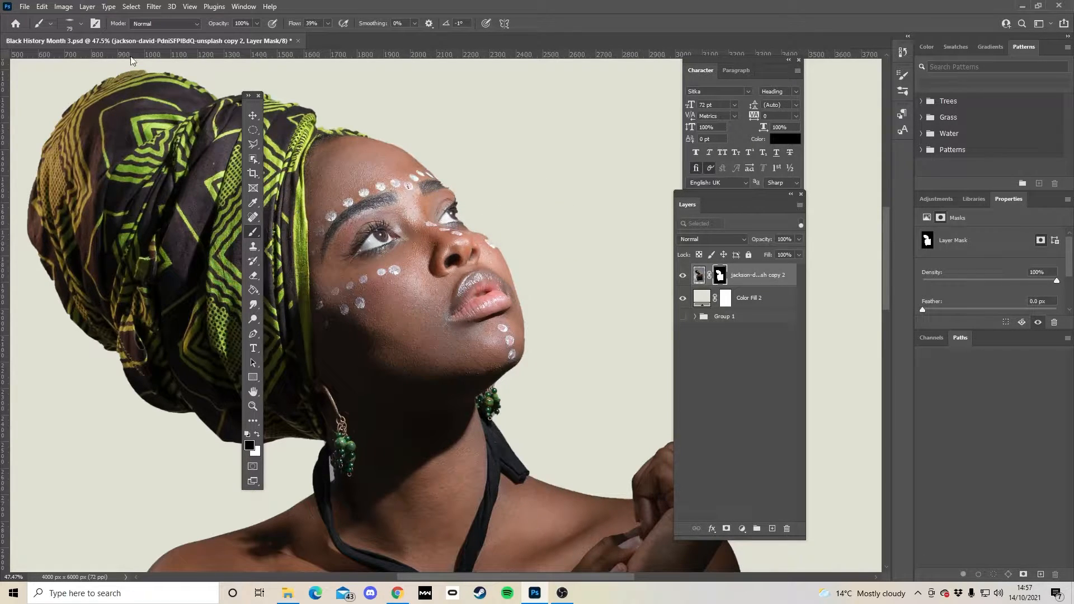
left_click(81, 24)
left_click_drag(33, 70, 34, 76)
left_click_drag(468, 200, 455, 205)
Paint black on the mask over the nose to hide it, and paint it back in with white.
mouse_move(463, 243)
left_mouse_down()
mouse_move(448, 268)
mouse_move(467, 252)
left_mouse_up()
key("x")
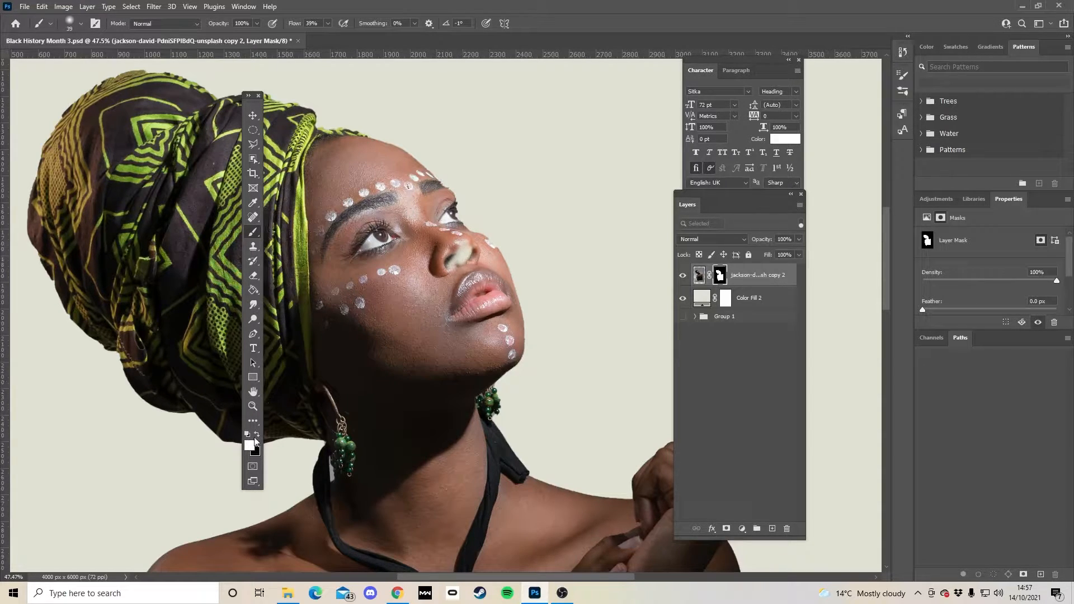
mouse_move(467, 250)
left_mouse_down()
mouse_move(454, 262)
mouse_move(470, 258)
mouse_move(470, 246)
mouse_move(455, 265)
mouse_move(467, 259)
left_mouse_up()
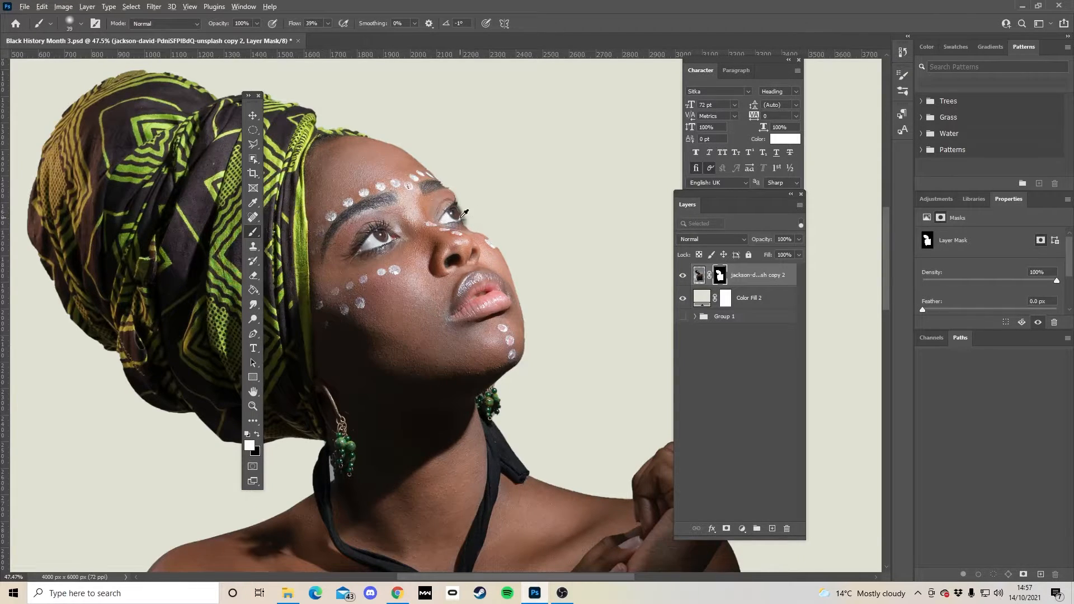
Paint black on the cutout's mask with a roughly 10 px brush to clean the edge beside the far eye's lashes.
scroll(460, 218, "up", 3)
scroll(460, 217, "up", 3)
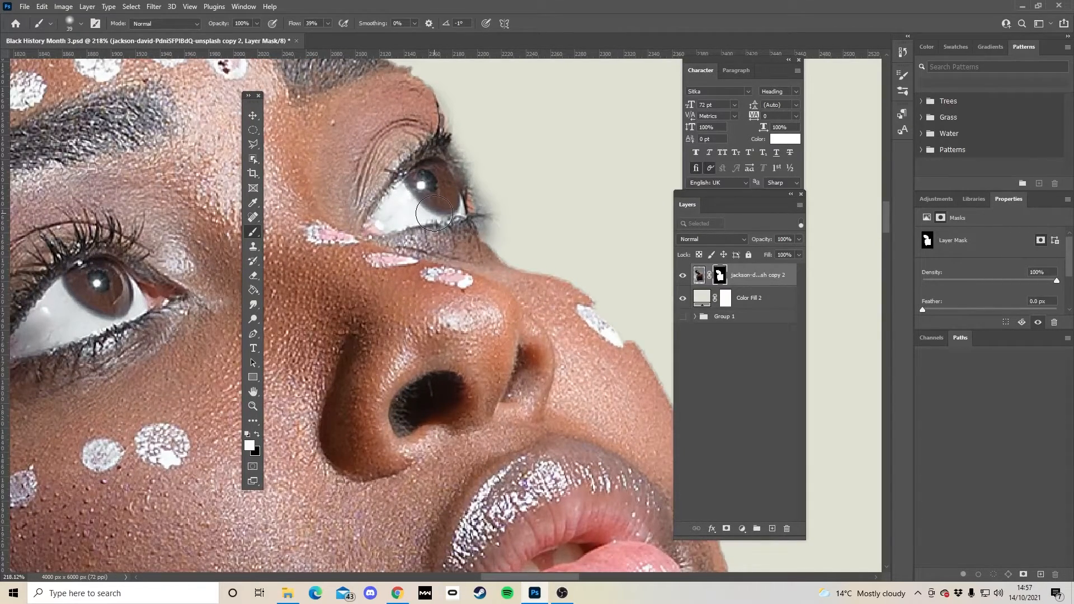
key("x")
left_click_drag(520, 223, 502, 226)
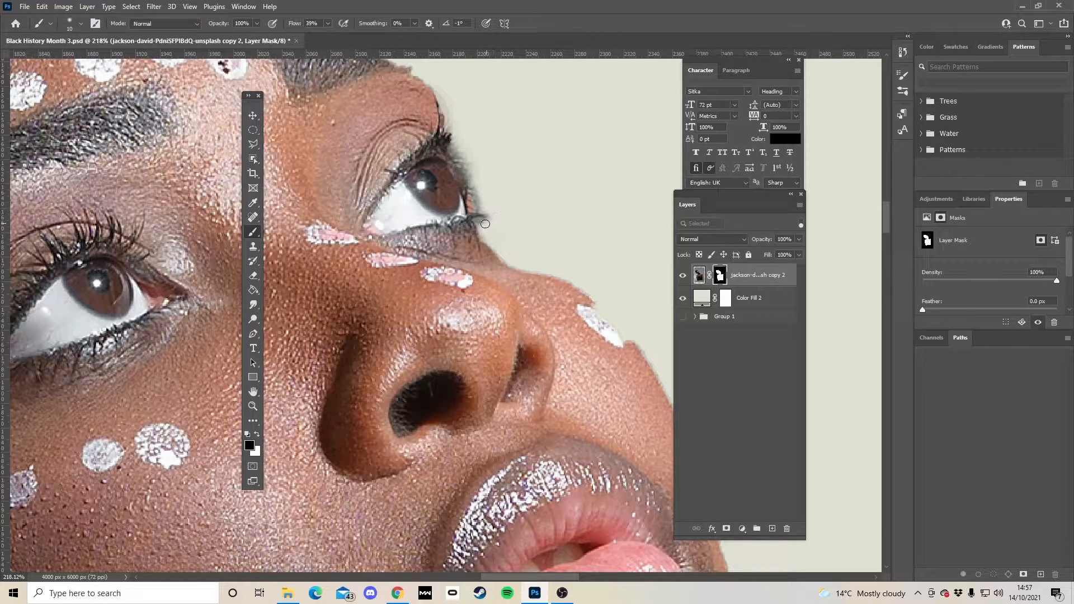
Increase the brush's hardness for masking the grey backdrop gap between the torso and elbow at the cutout's lower edge.
scroll(483, 223, "down", 10)
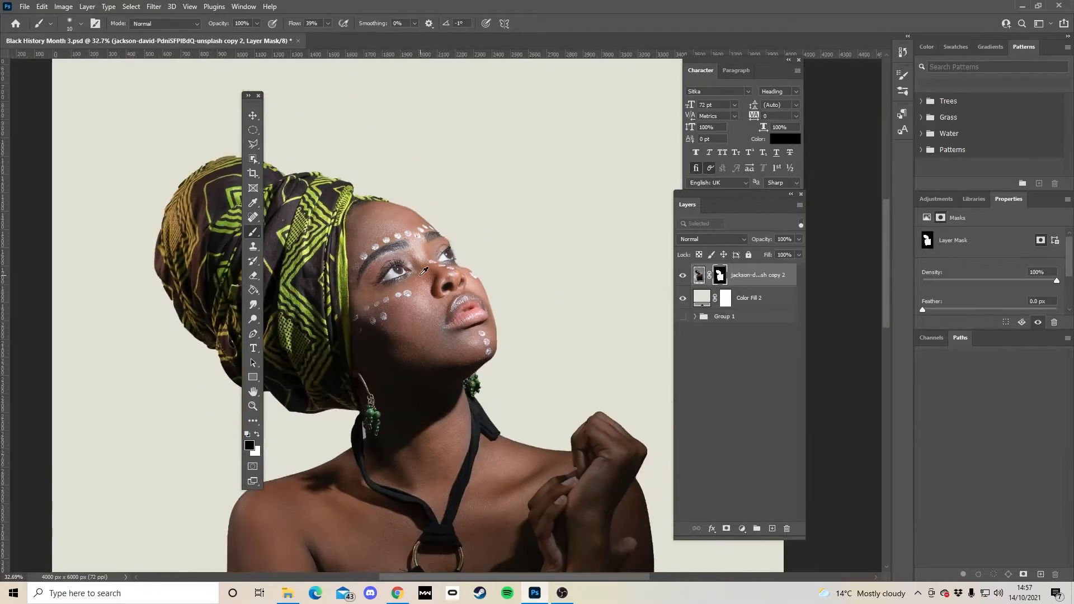
scroll(463, 372, "up", 3)
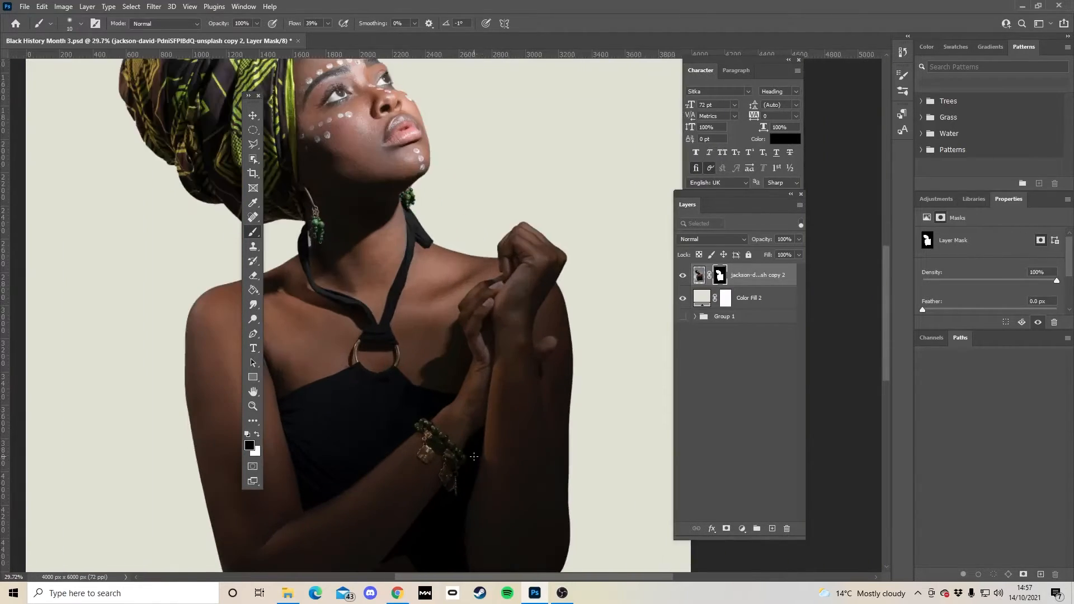
scroll(481, 213, "down", 6)
left_click_drag(516, 278, 516, 224)
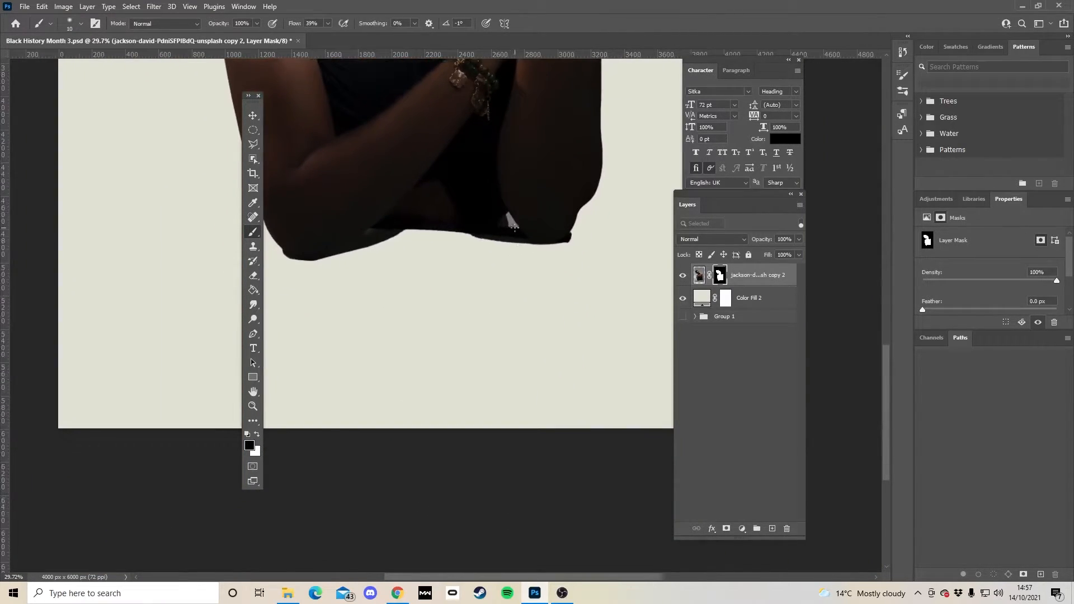
scroll(517, 222, "up", 3)
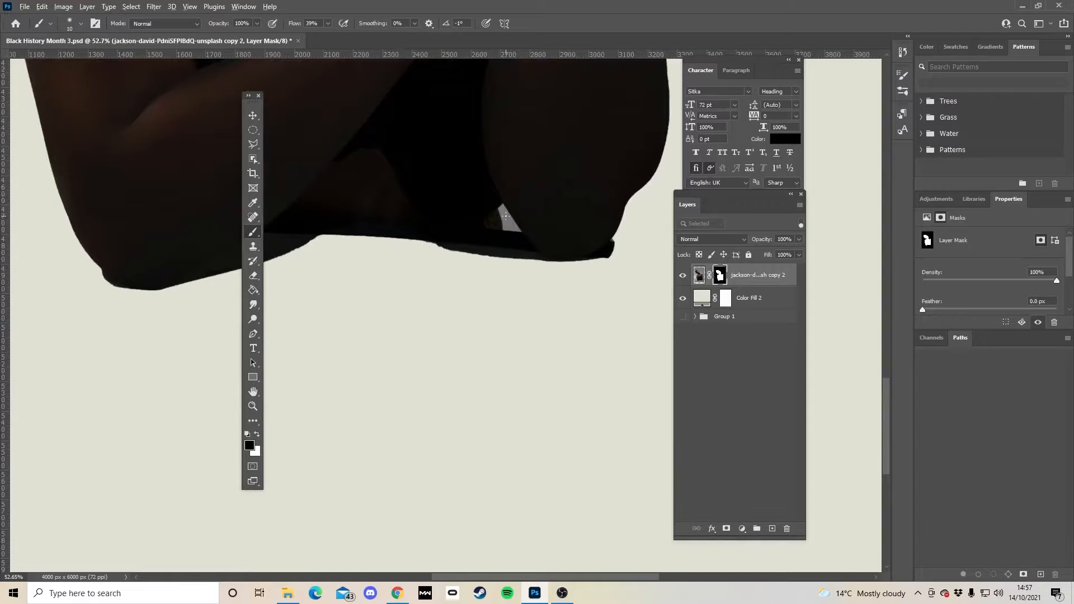
mouse_move(506, 216)
left_mouse_down()
mouse_move(527, 218)
mouse_move(499, 222)
left_mouse_up()
scroll(512, 226, "up", 5)
left_click(82, 23)
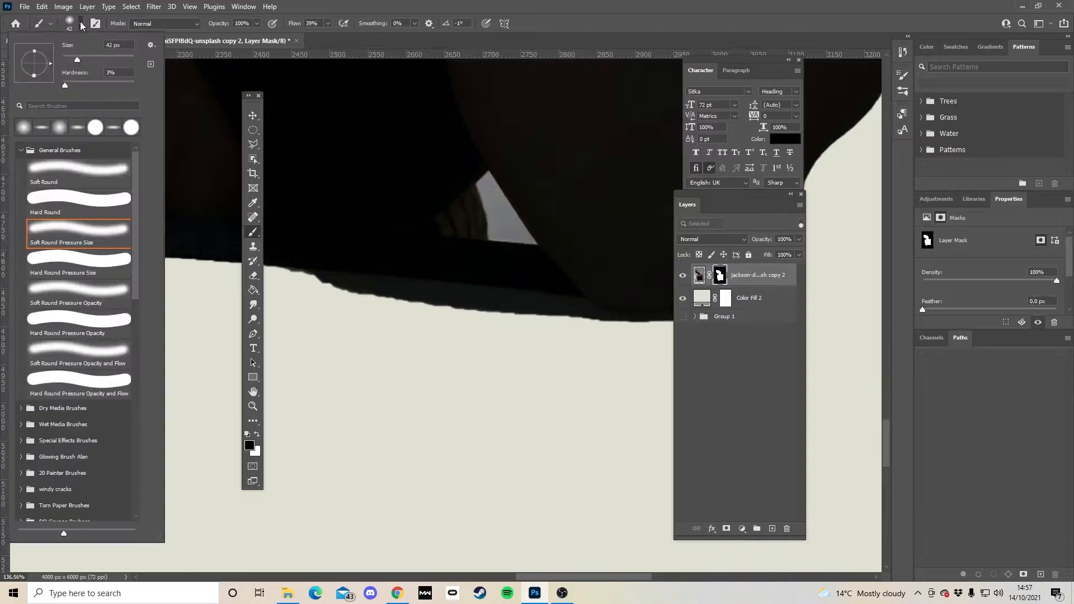
mouse_move(79, 82)
left_mouse_down()
mouse_move(66, 85)
mouse_move(128, 91)
left_mouse_up()
Mask out the triangular backdrop gap between the torso and elbow with the black brush at about 20 to 23 px.
mouse_move(506, 217)
left_mouse_down()
mouse_move(481, 179)
mouse_move(491, 201)
left_mouse_up()
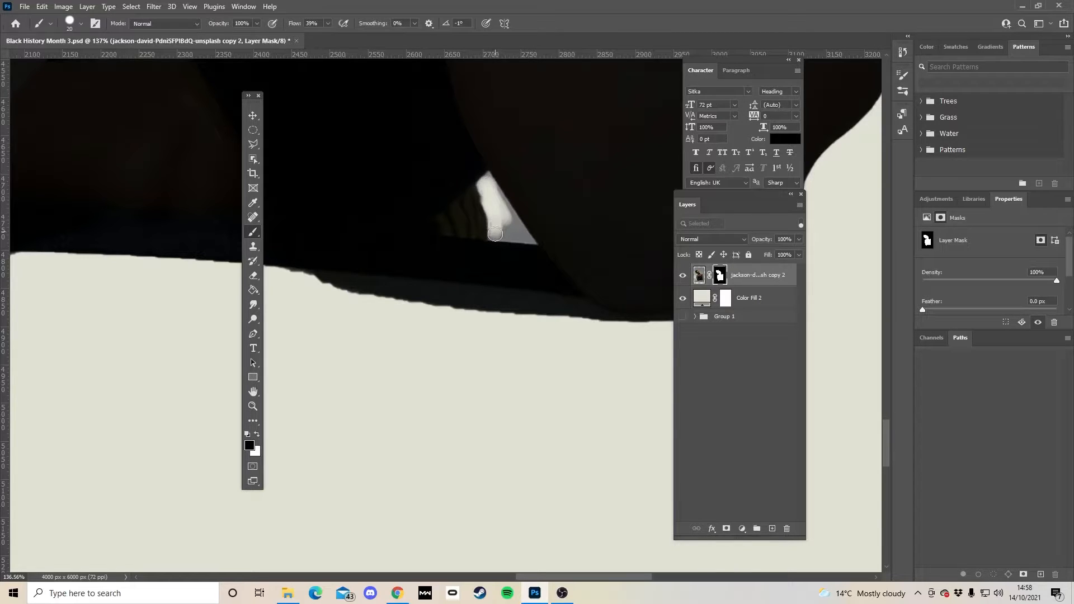
mouse_move(516, 237)
left_mouse_down()
mouse_move(447, 118)
mouse_move(500, 217)
mouse_move(479, 208)
mouse_move(476, 218)
mouse_move(492, 219)
mouse_move(484, 201)
mouse_move(489, 208)
mouse_move(474, 206)
mouse_move(487, 206)
mouse_move(443, 136)
mouse_move(494, 217)
left_mouse_up()
scroll(537, 245, "up", 3)
scroll(537, 245, "up", 3)
right_click(478, 207, "alt")
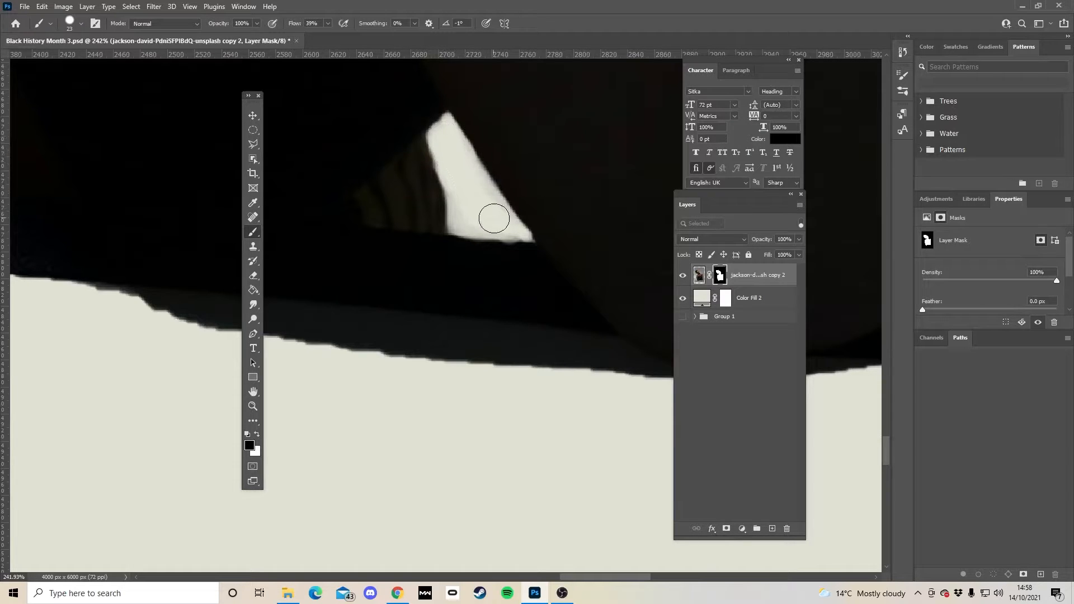
scroll(494, 217, "down", 10)
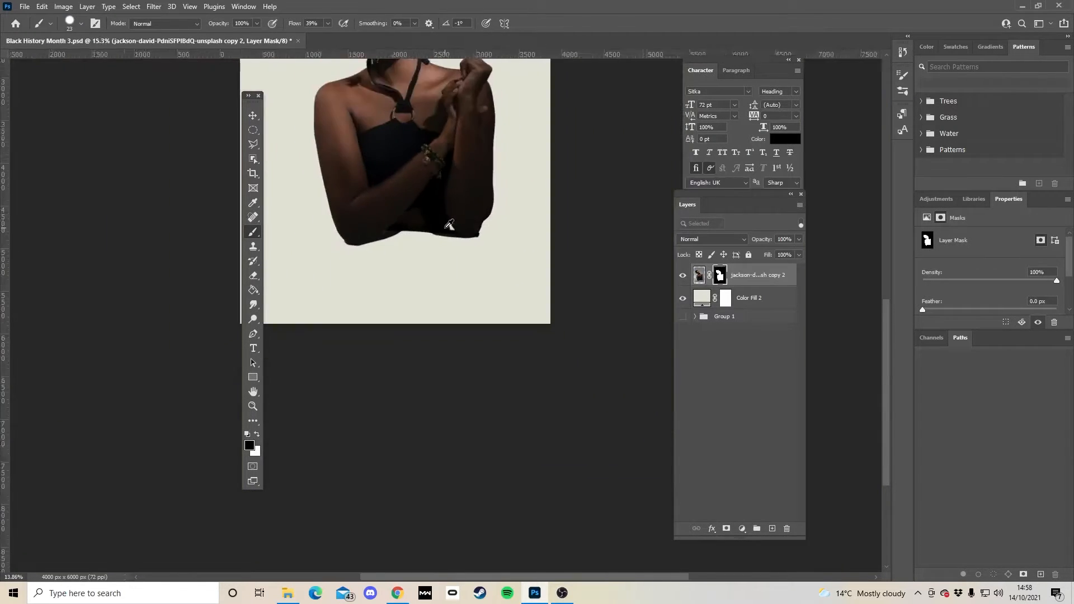
left_click_drag(407, 133, 469, 361)
mouse_move(472, 312)
left_mouse_down()
mouse_move(488, 358)
mouse_move(464, 302)
mouse_move(472, 268)
left_mouse_up()
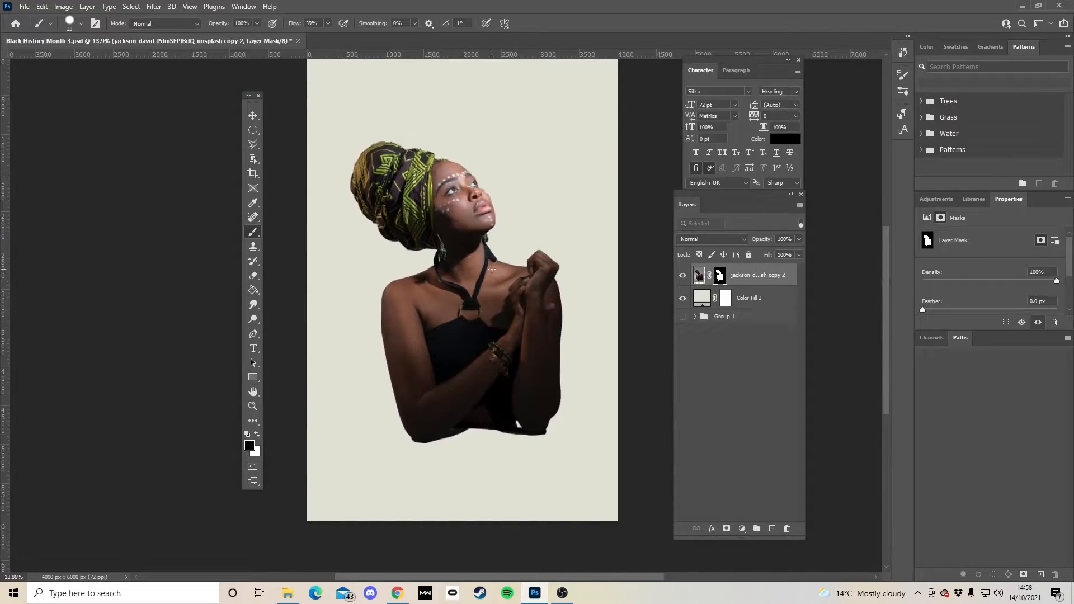
Add a new layer, hide the portrait cutout, and enter the letter A as black horizontal text near the canvas centre.
left_click(252, 115)
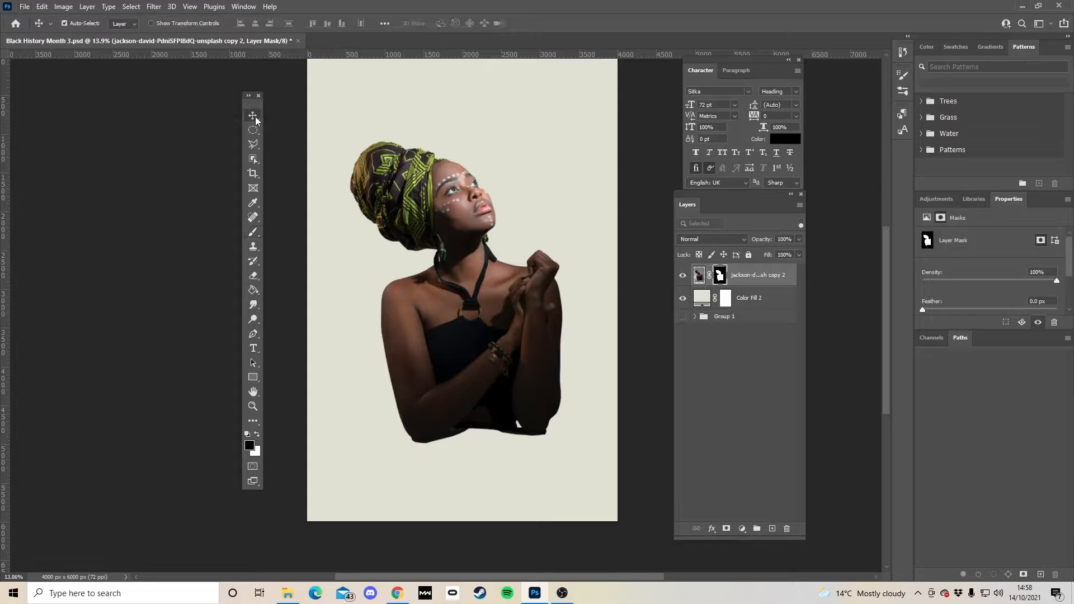
left_click(772, 529)
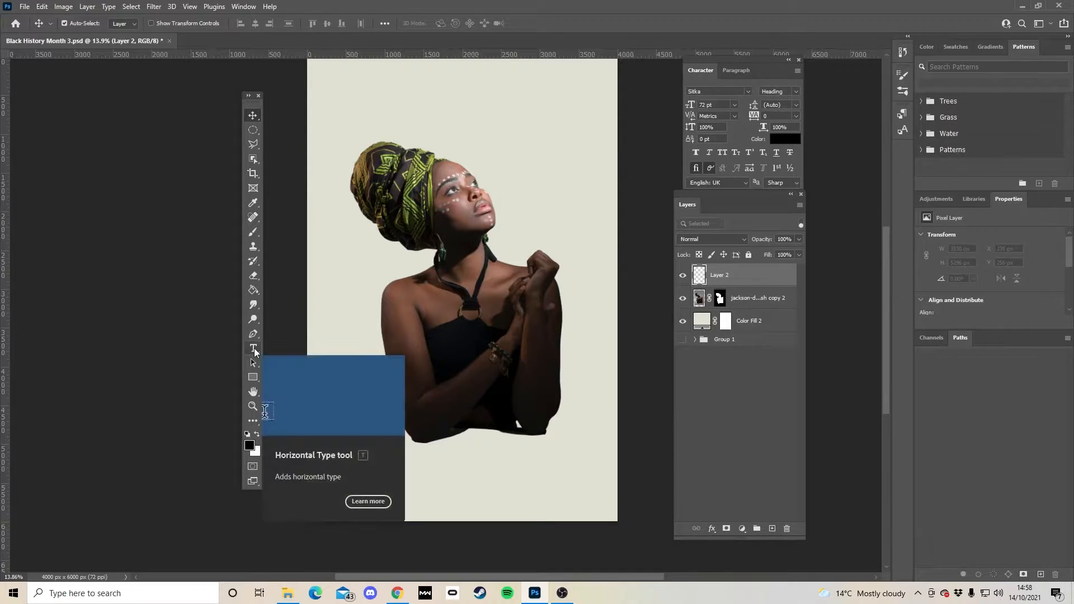
left_click(253, 347)
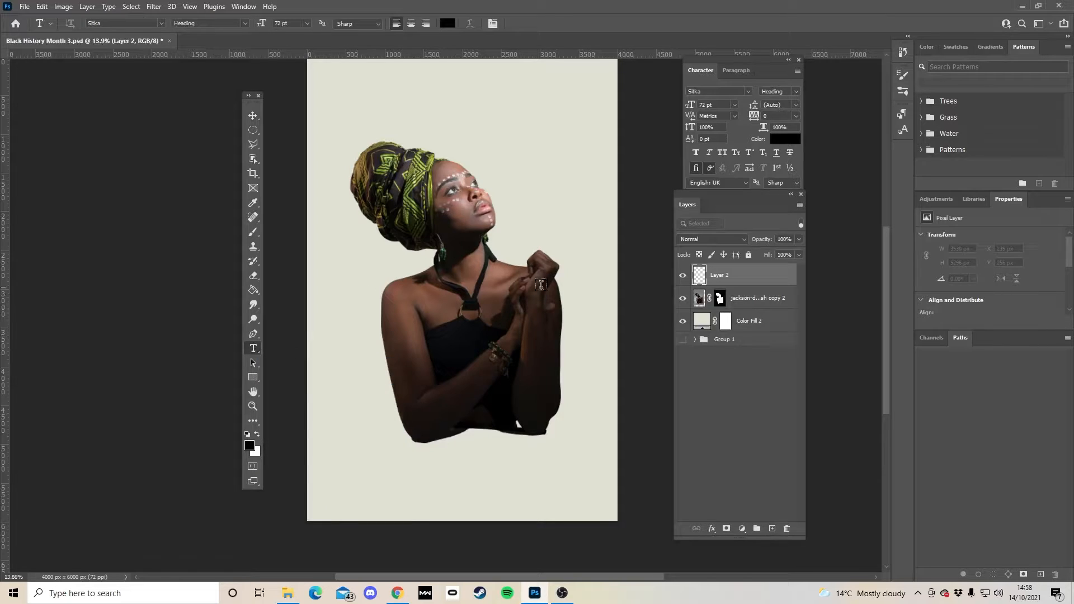
left_click(682, 297)
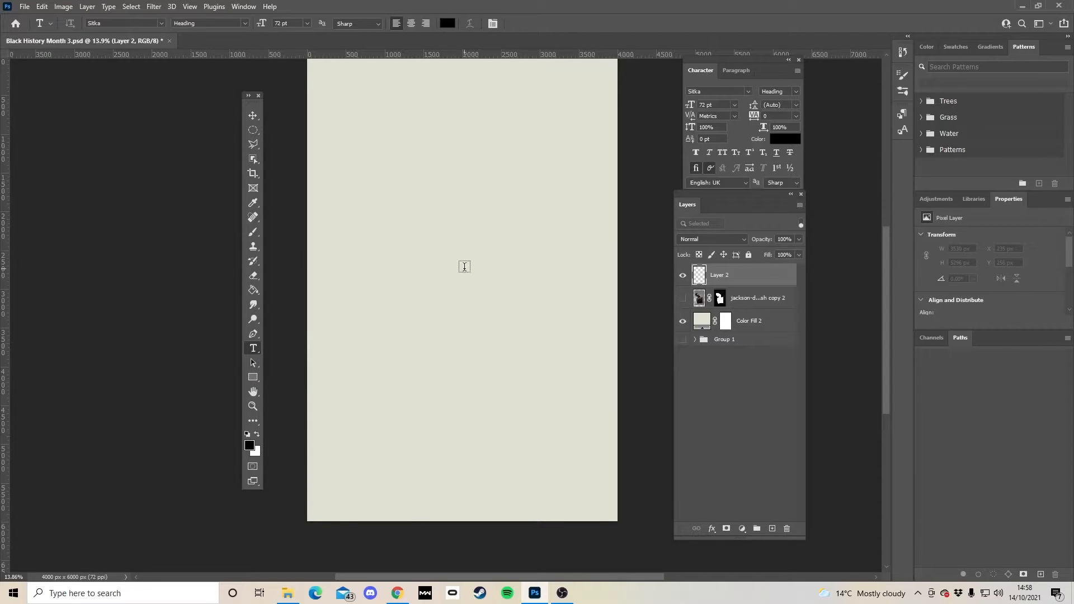
left_click(443, 246)
key("BackSpace")
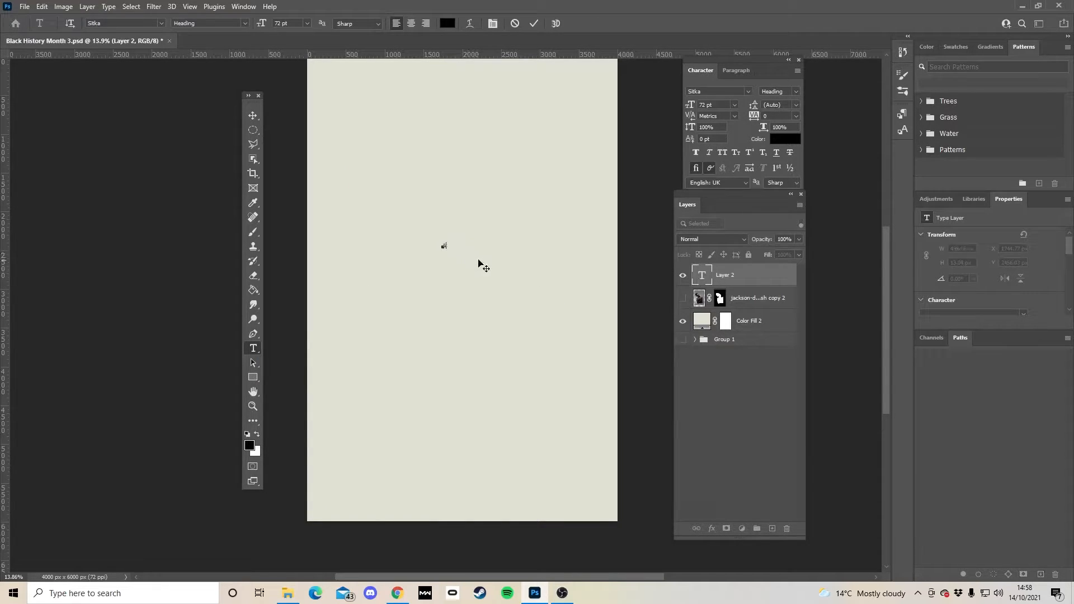
left_click(253, 115)
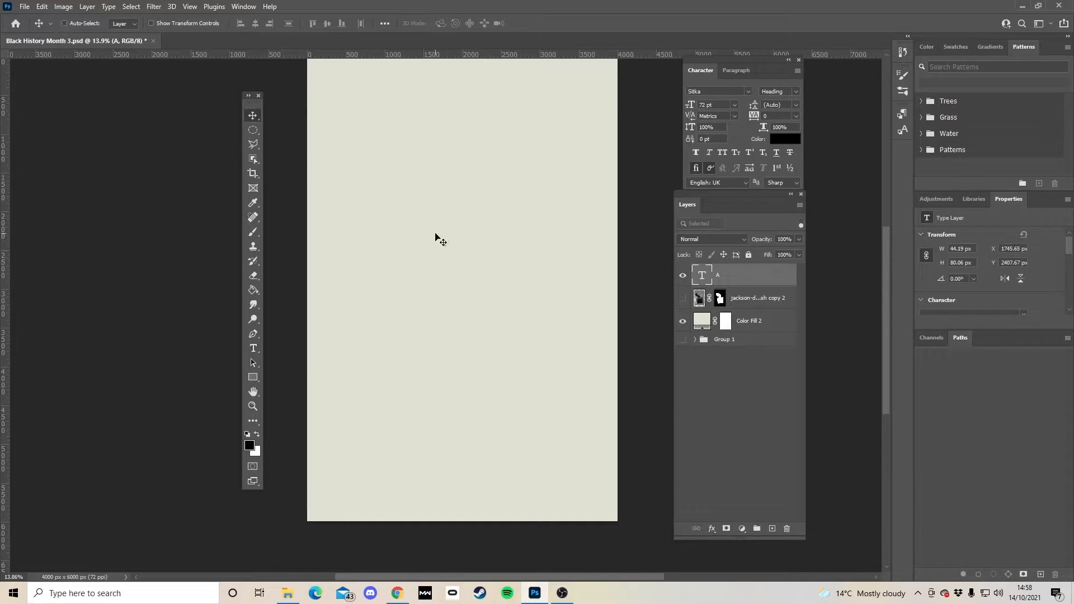
Scale the letter A up to about 3162 pt and centre it horizontally on the canvas.
key("ctrl+t")
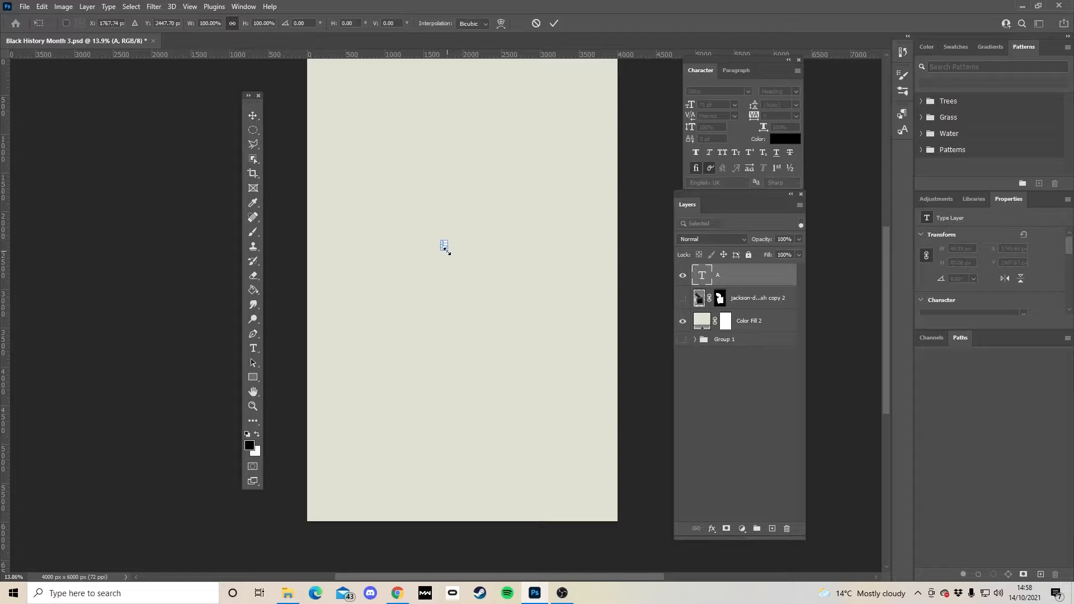
left_click_drag(445, 247, 555, 404)
left_click_drag(504, 308, 454, 231)
left_click_drag(502, 328, 578, 435)
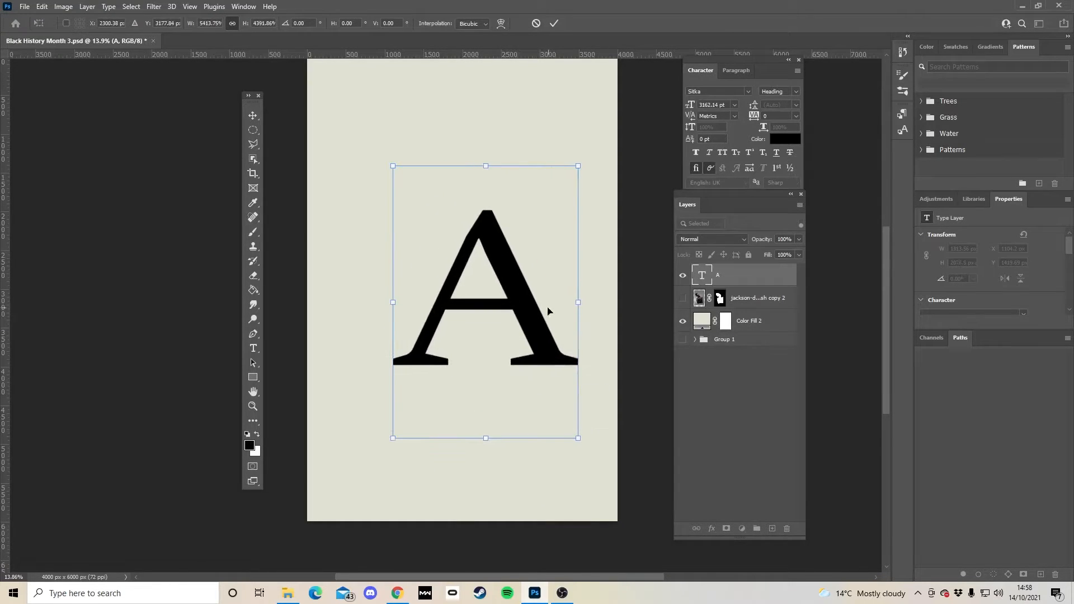
left_click_drag(530, 319, 505, 289)
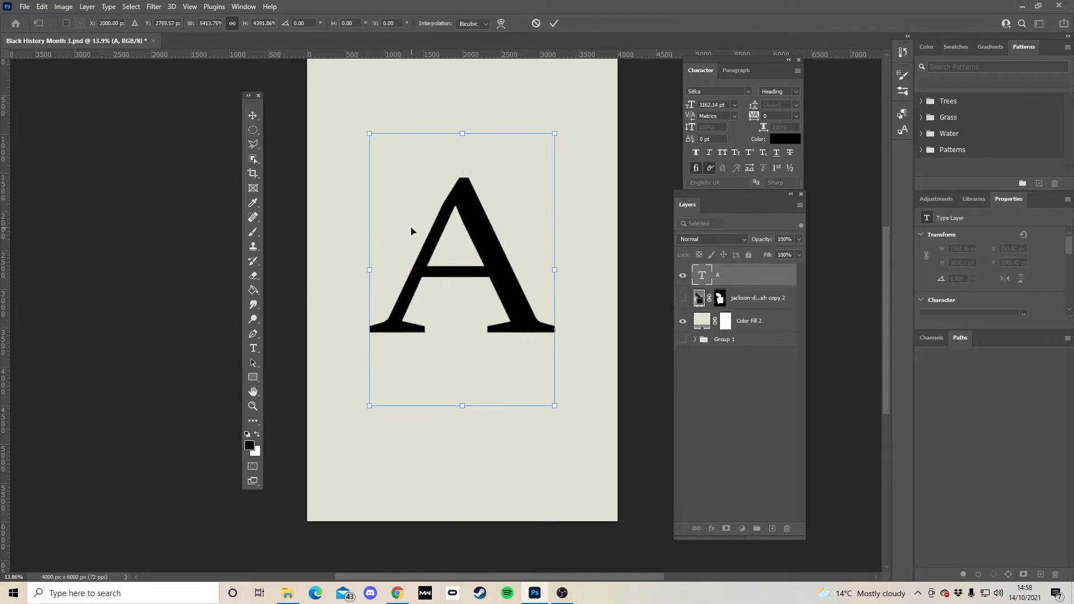
key("Return")
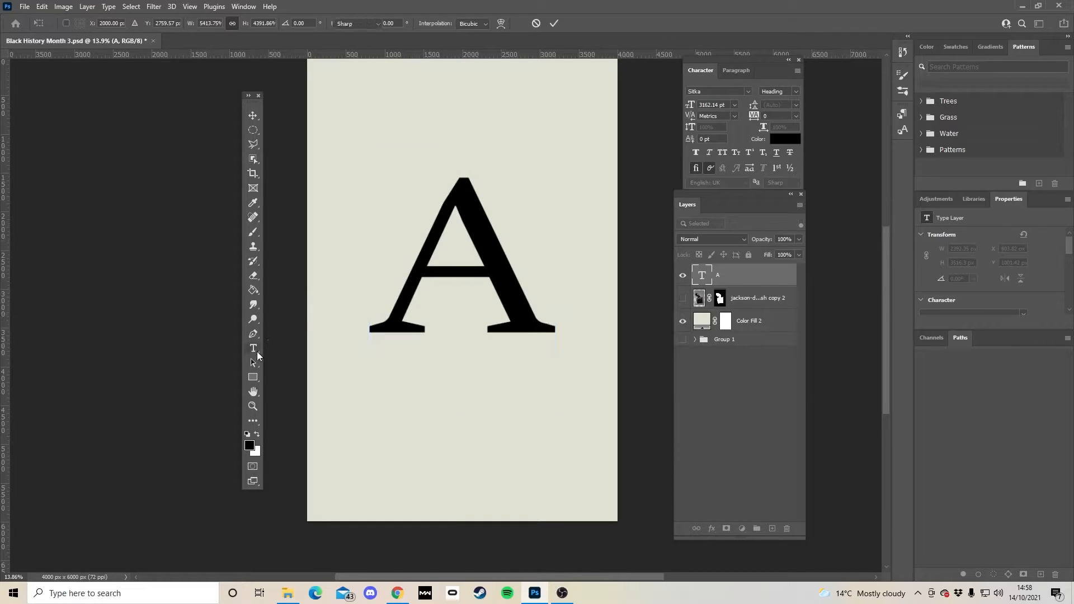
left_click(253, 348)
left_click(457, 272)
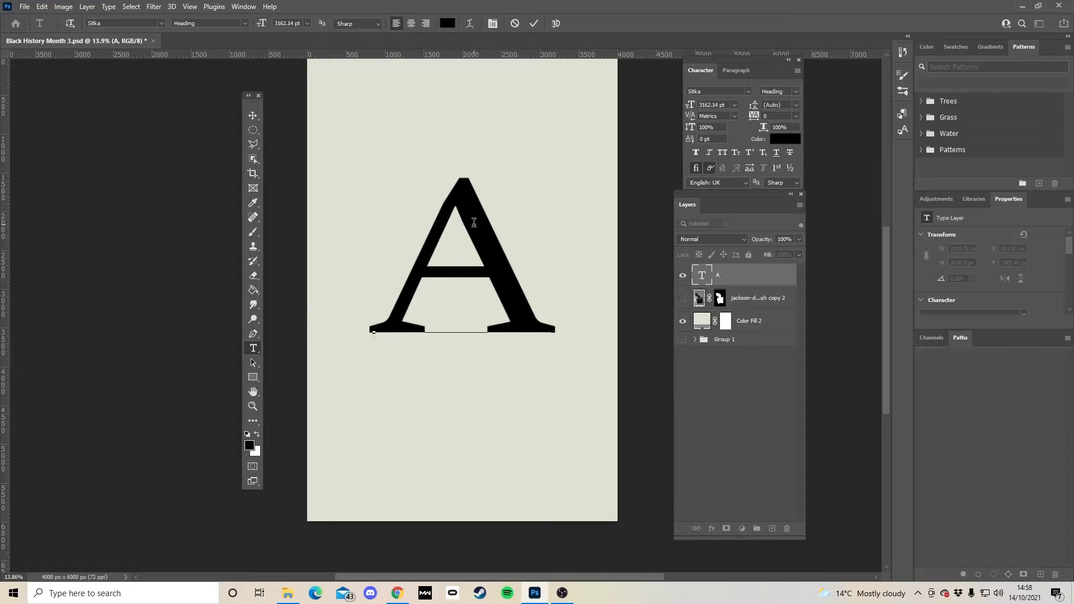
left_click(500, 246)
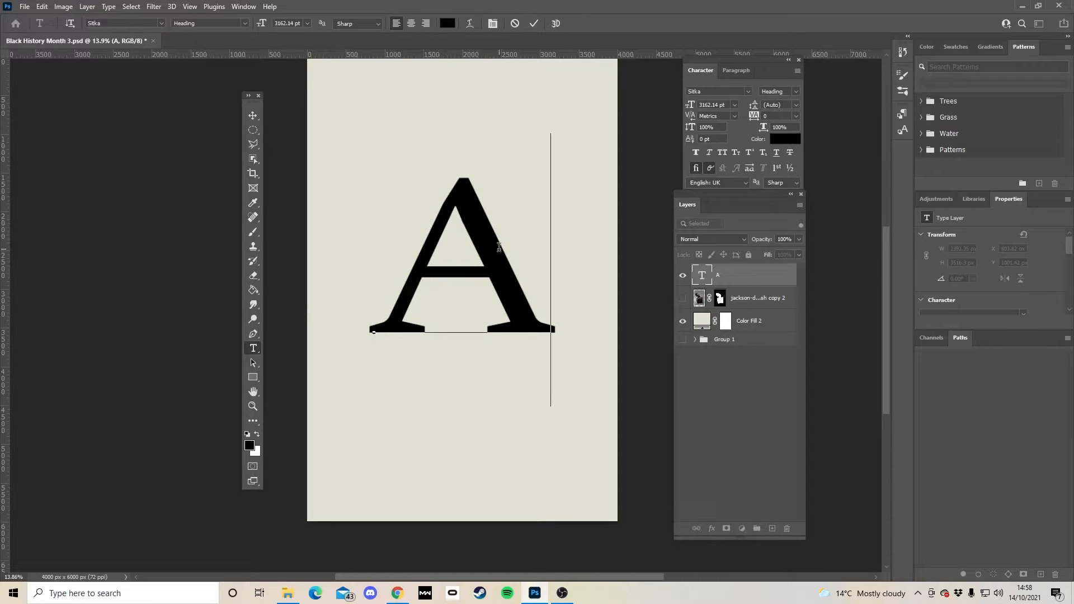
Transform the letter A to about 88% width and 95% height, making it slightly narrower and smaller.
left_click(253, 116)
left_click_drag(493, 264, 547, 272)
key("ctrl+t")
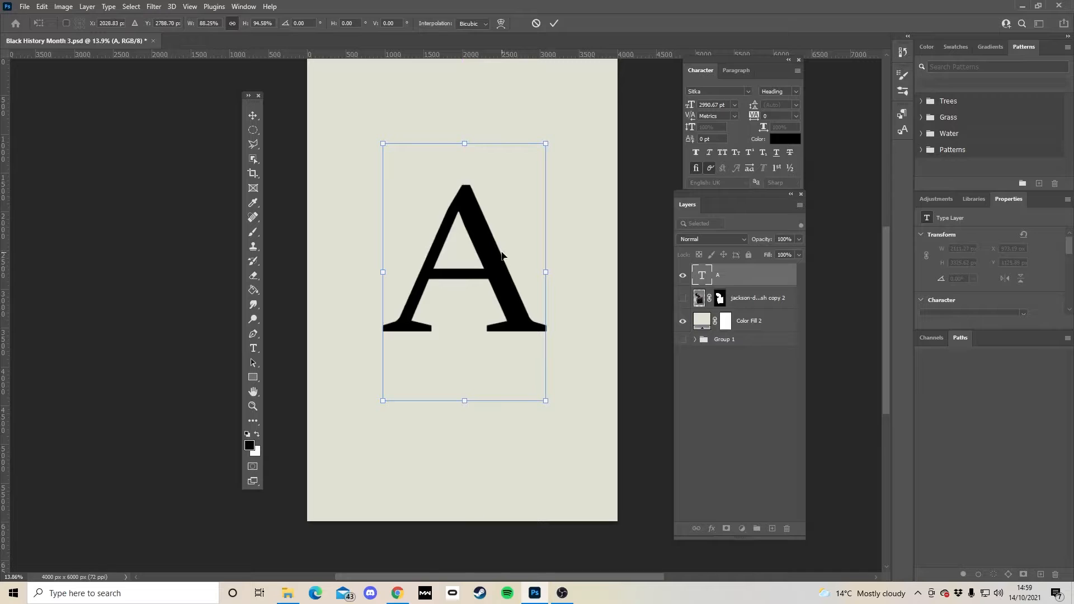
key("Return")
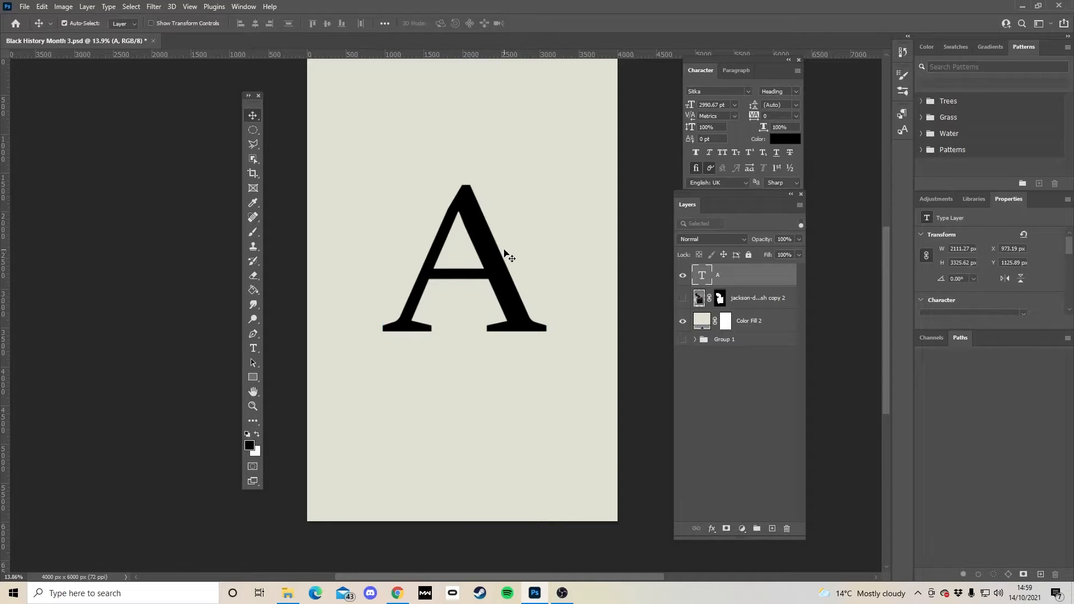
Enlarge the letter A proportionally to about 114% and centre it on the canvas both horizontally and vertically.
left_click_drag(488, 257, 488, 272)
key("ctrl+t")
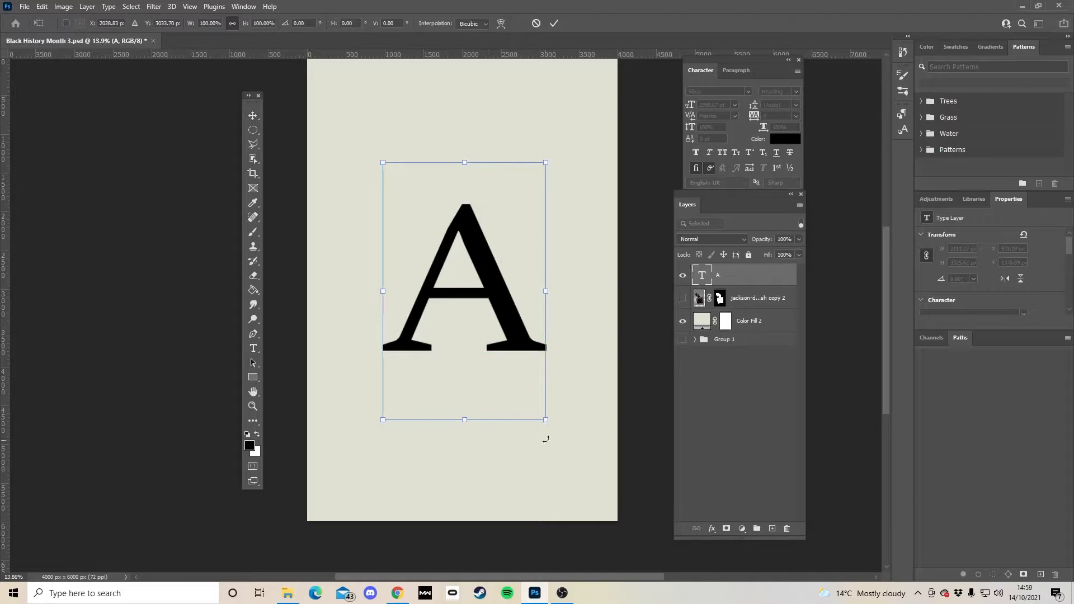
left_click_drag(546, 419, 569, 454)
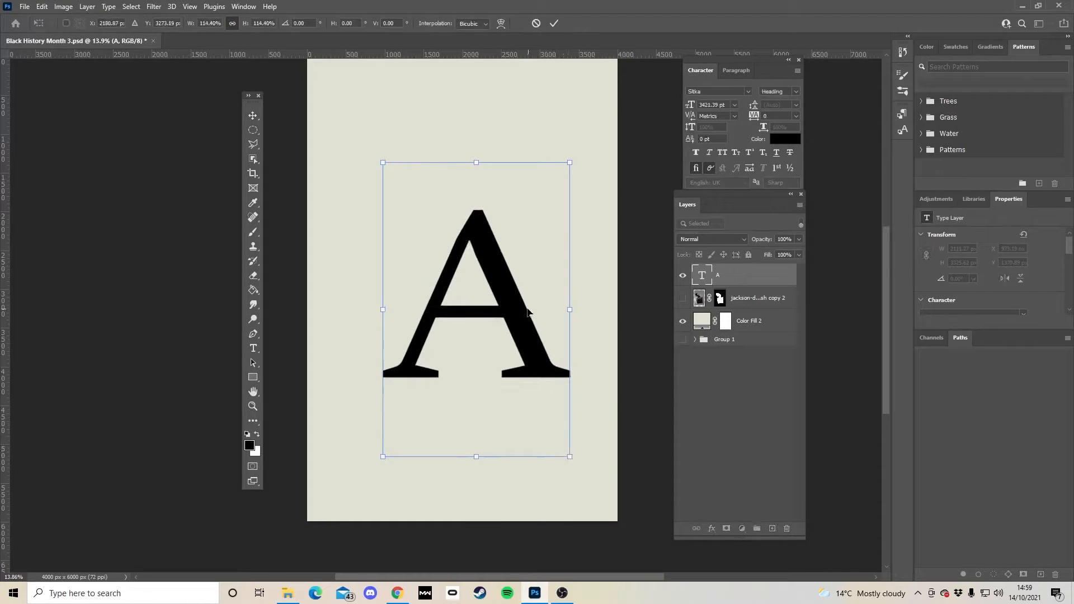
left_click_drag(528, 317, 515, 300)
key("Return")
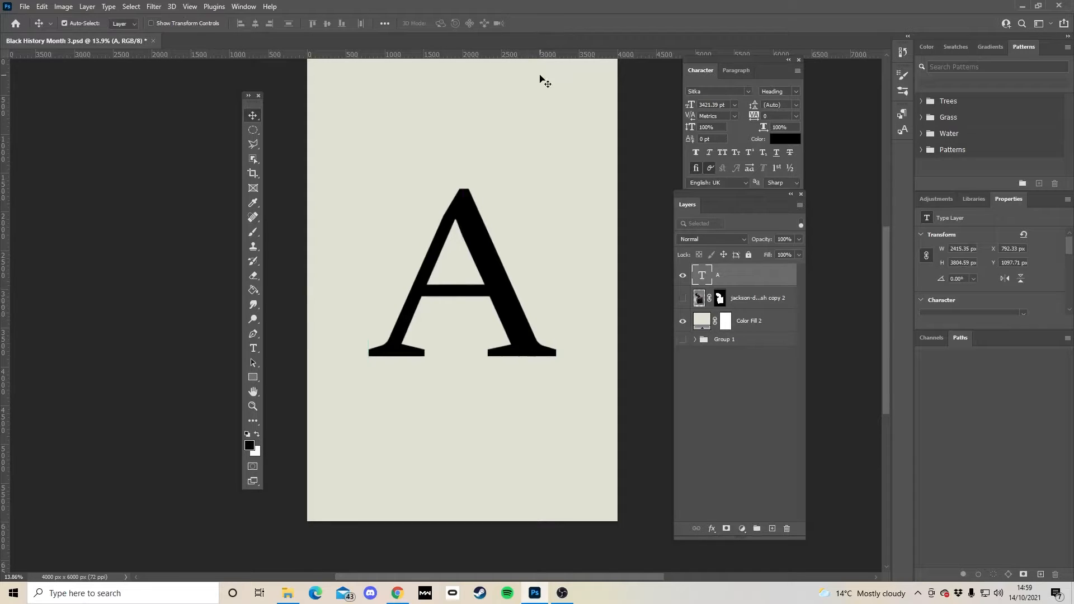
key("ctrl+t")
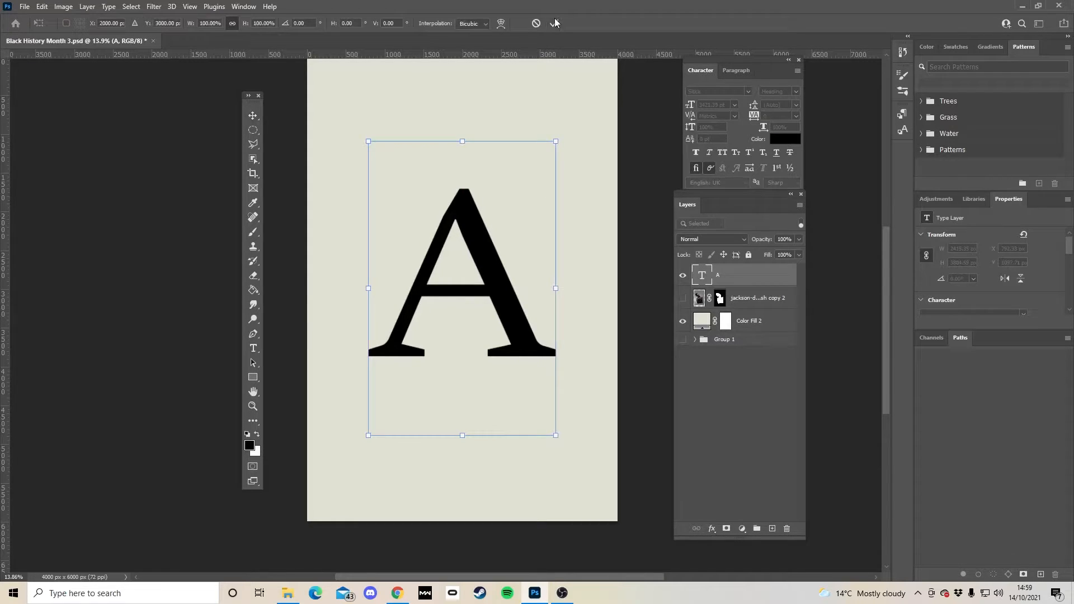
left_click(554, 24)
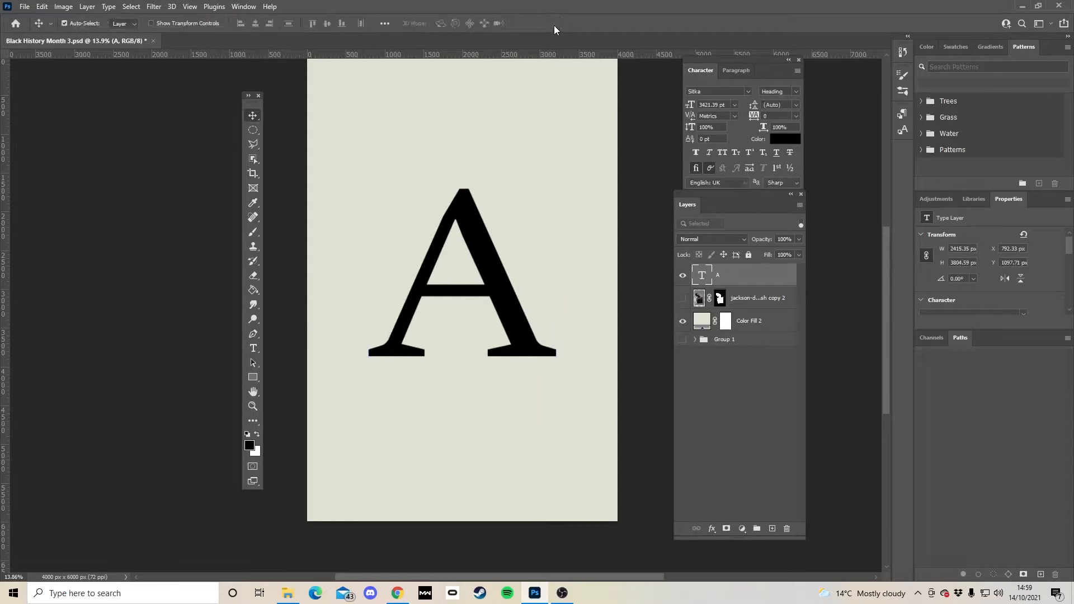
Show the portrait cutout again and scale it down to about 61%, placing it over the letter A.
left_click(683, 298)
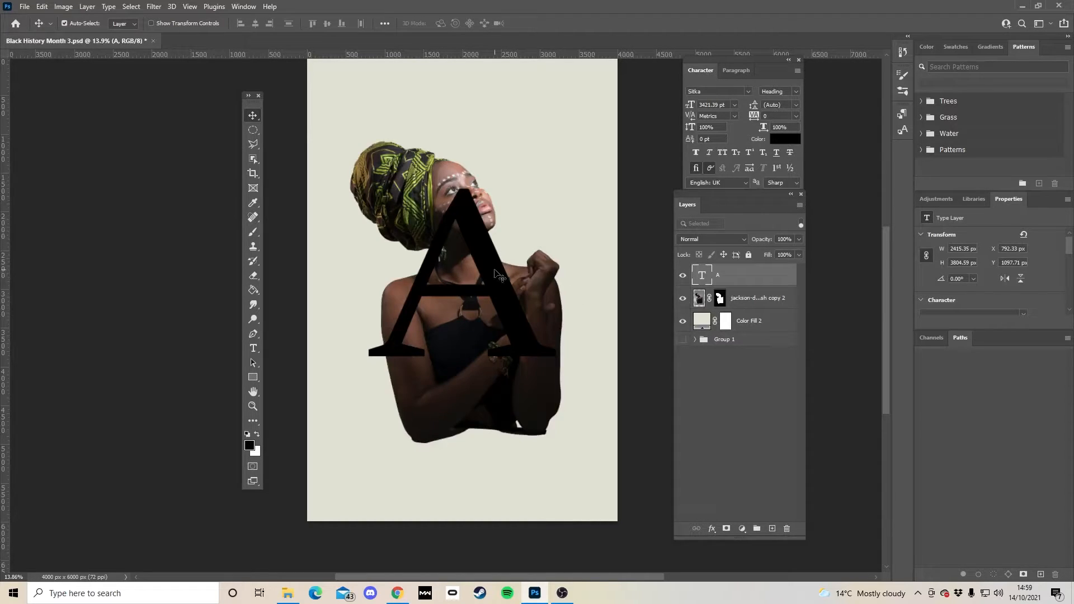
left_click_drag(419, 185, 445, 163)
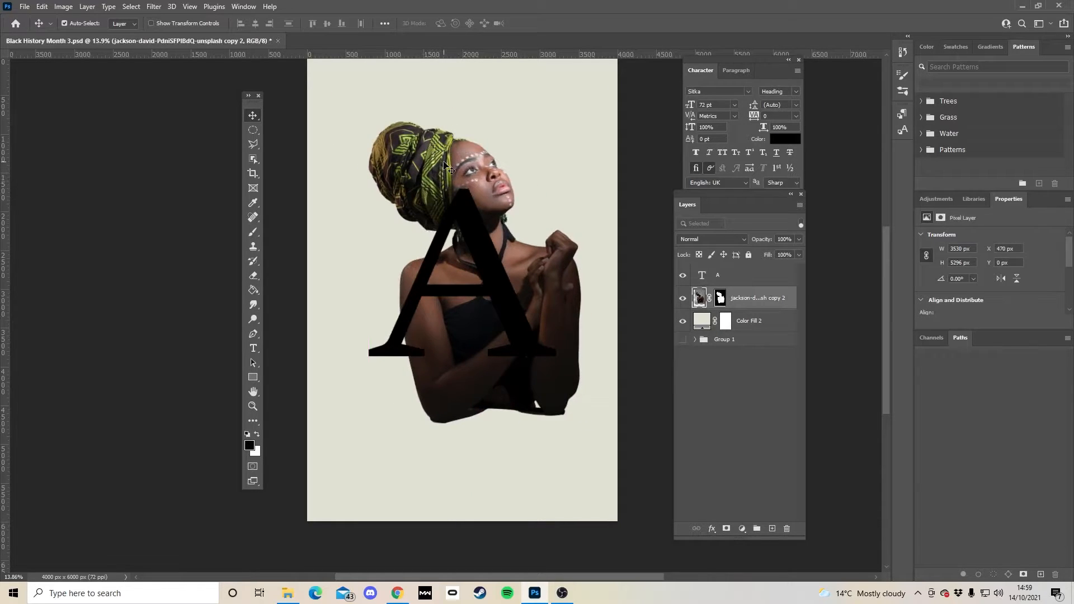
key("ctrl+t")
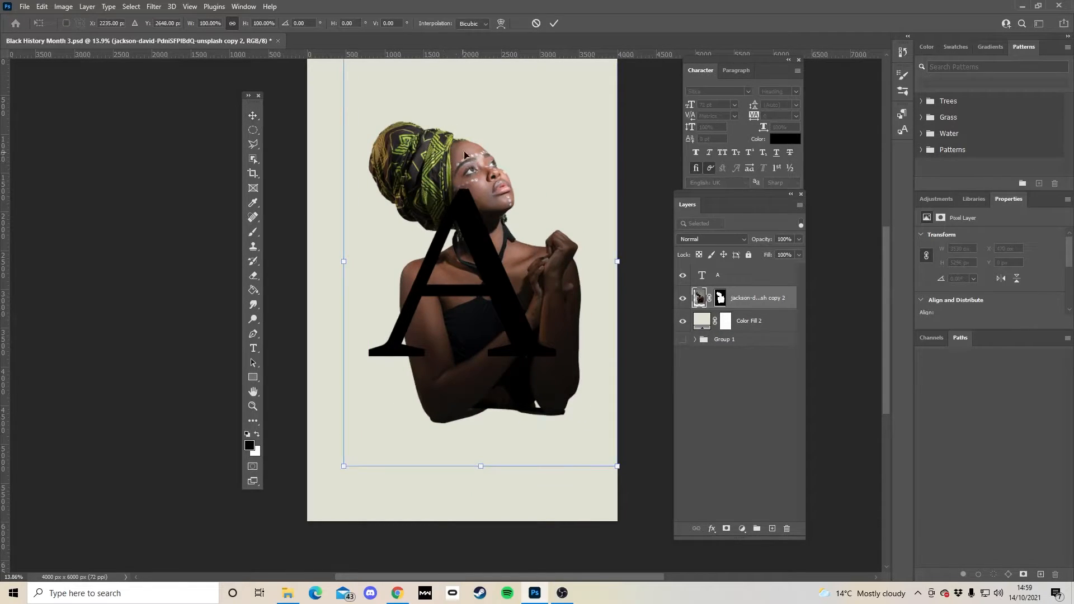
left_click_drag(465, 154, 451, 187)
left_click_drag(469, 88, 468, 249)
left_click_drag(465, 387, 493, 281)
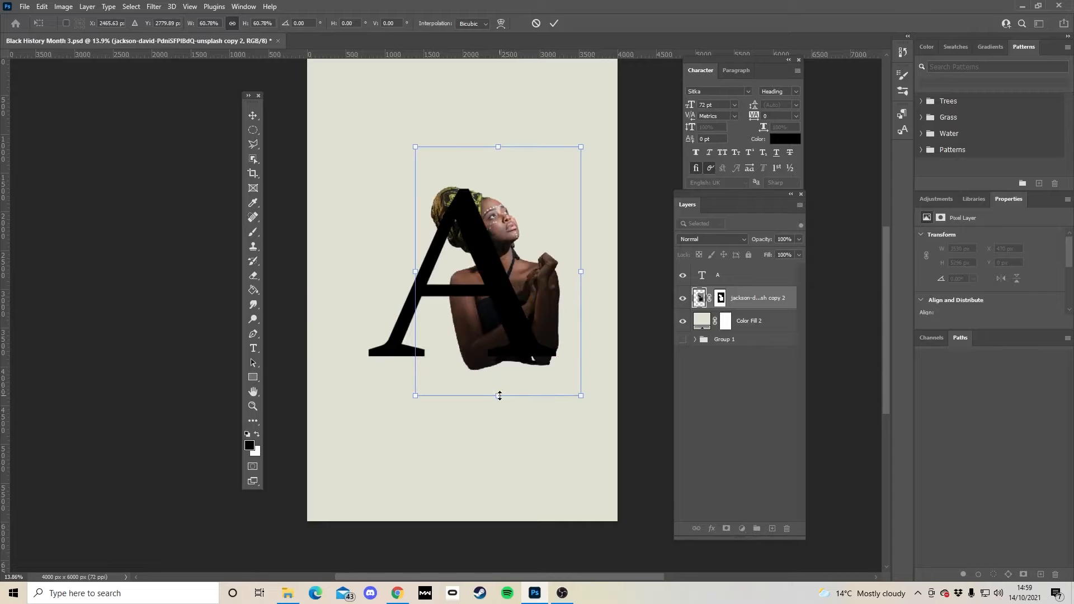
Scale the portrait cutout down to about 54% and position it over the thick leg of the letter A.
left_click_drag(499, 395, 500, 383)
left_click_drag(510, 344, 516, 343)
left_click_drag(503, 149, 502, 159)
left_click_drag(483, 220, 488, 220)
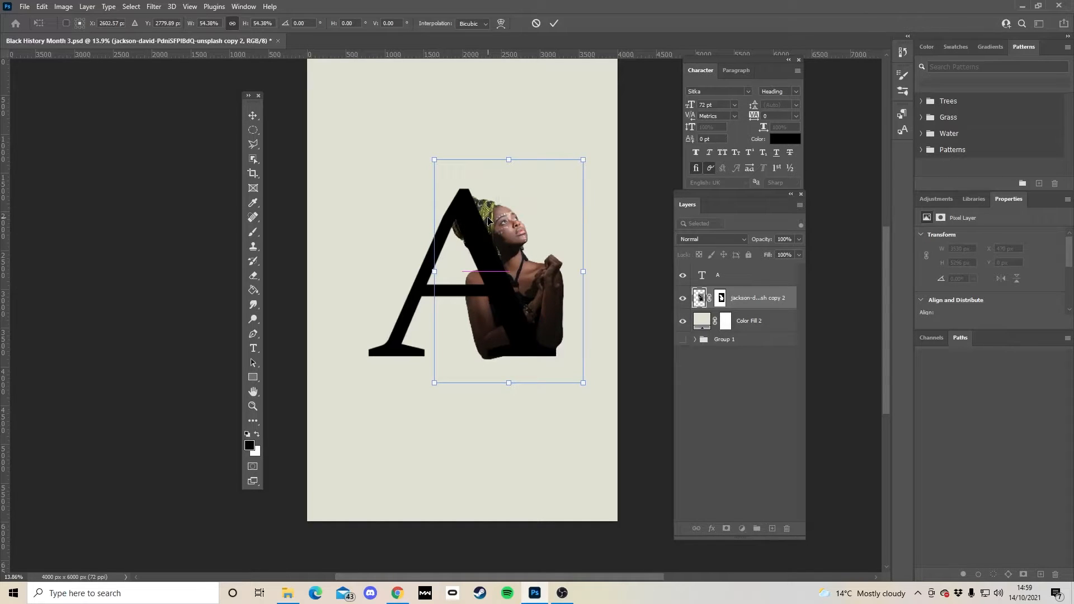
Hide the background fill and letter A, view the finished poster in Group 1 for comparison, and restore the letter.
left_click(683, 320)
left_click(682, 275)
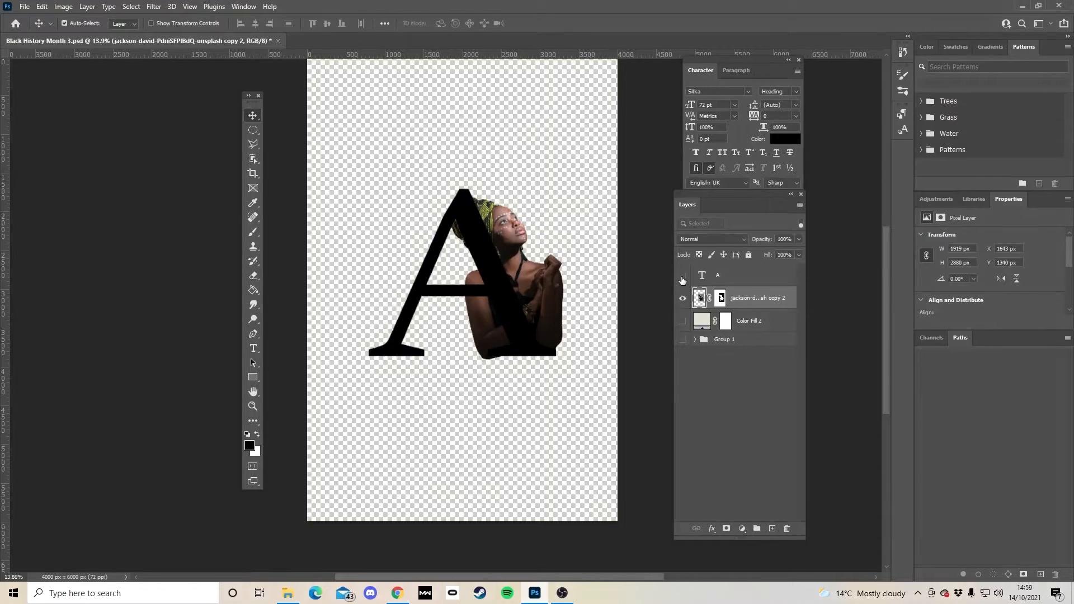
left_click(683, 339)
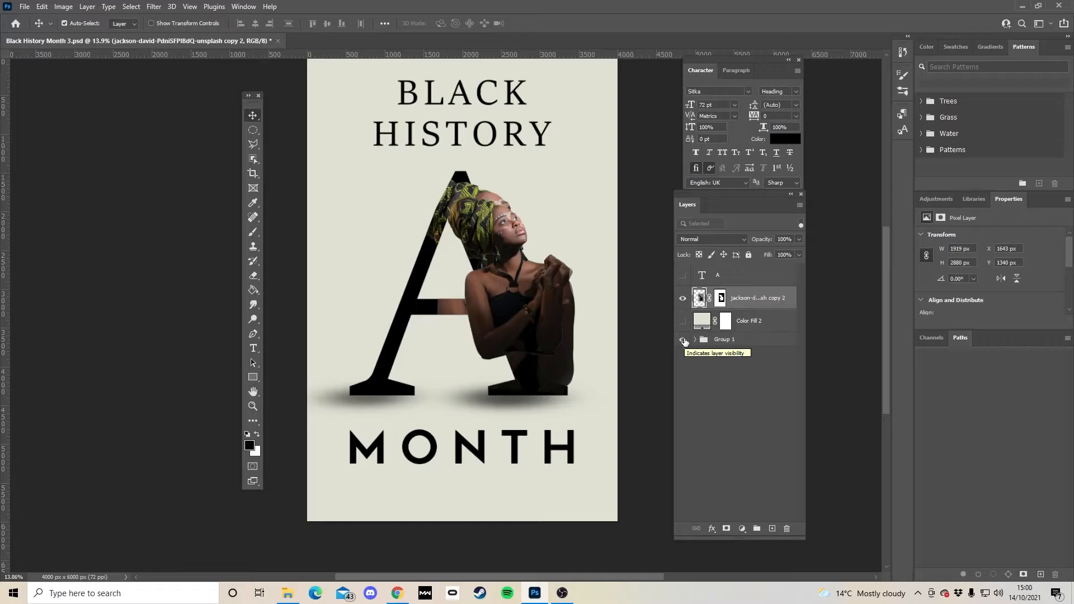
left_click(683, 340)
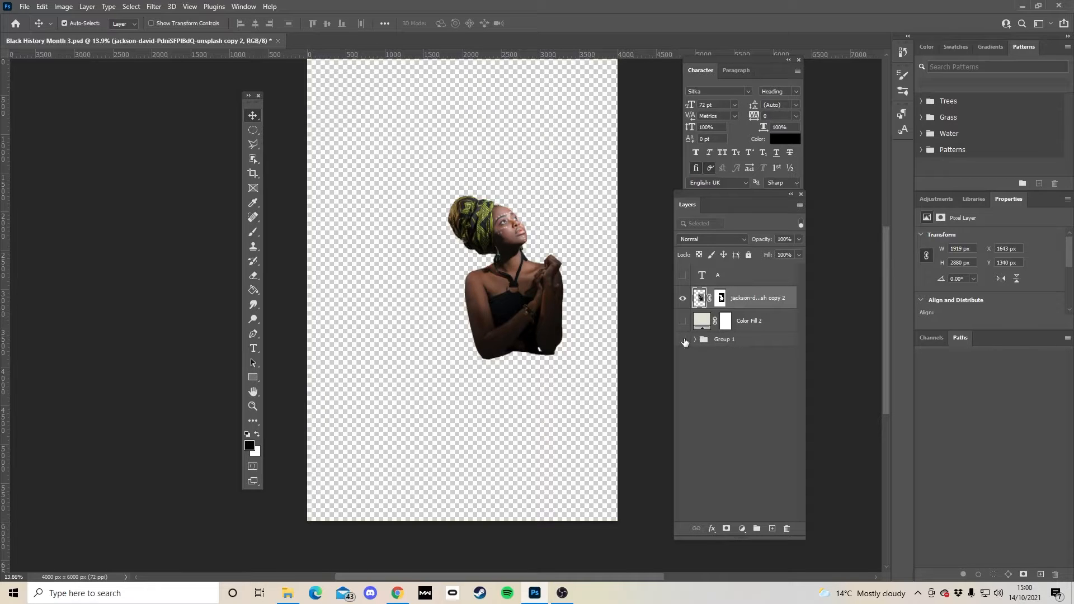
left_click(683, 275)
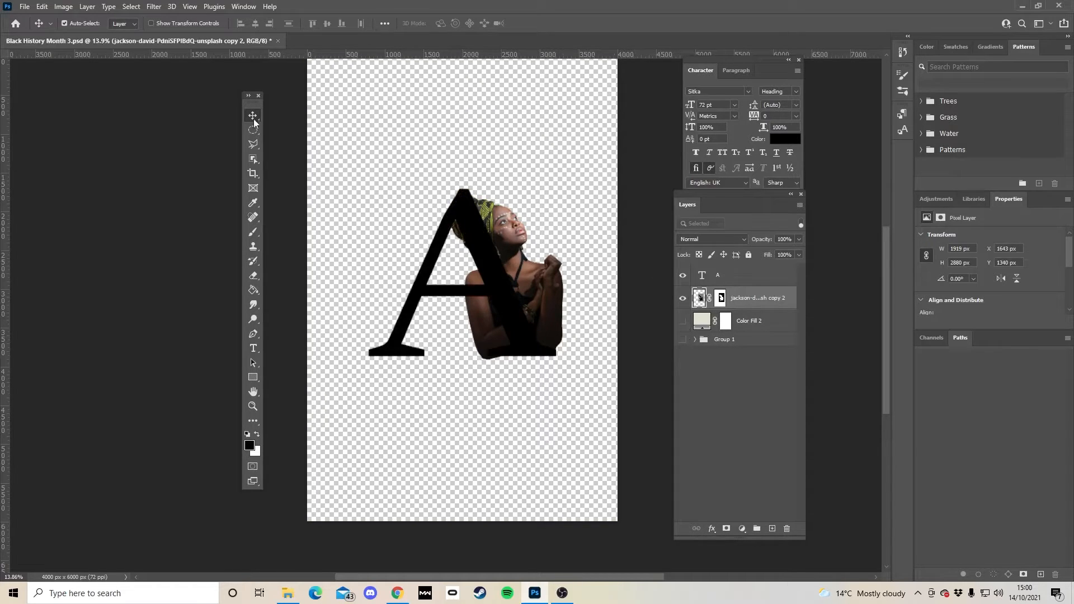
Enlarge the letter A proportionally upwards to about 115%, keeping it horizontally centred.
left_click(761, 281)
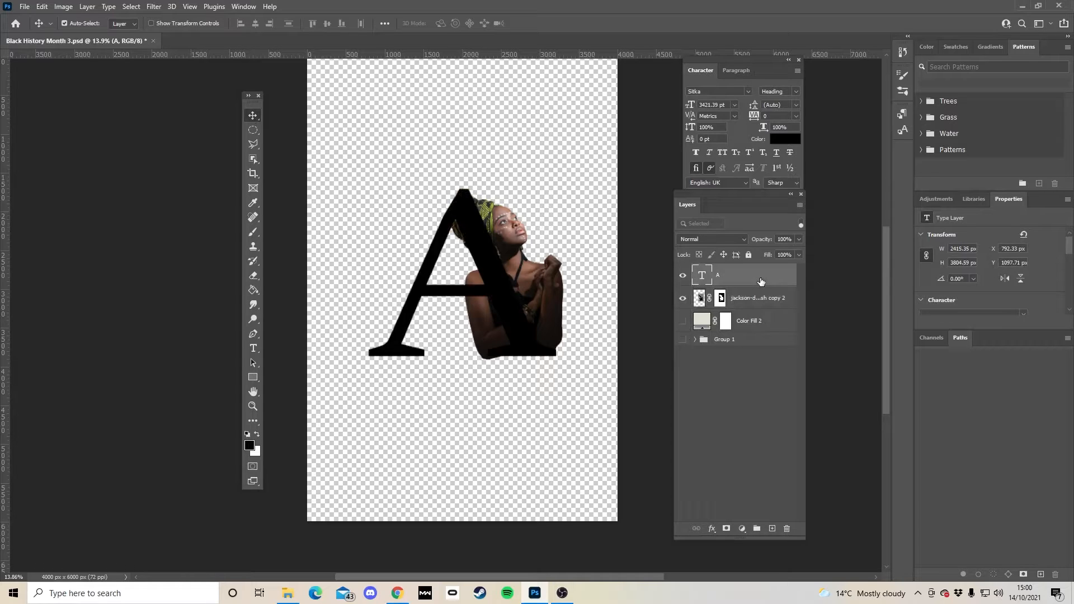
key("ctrl+t")
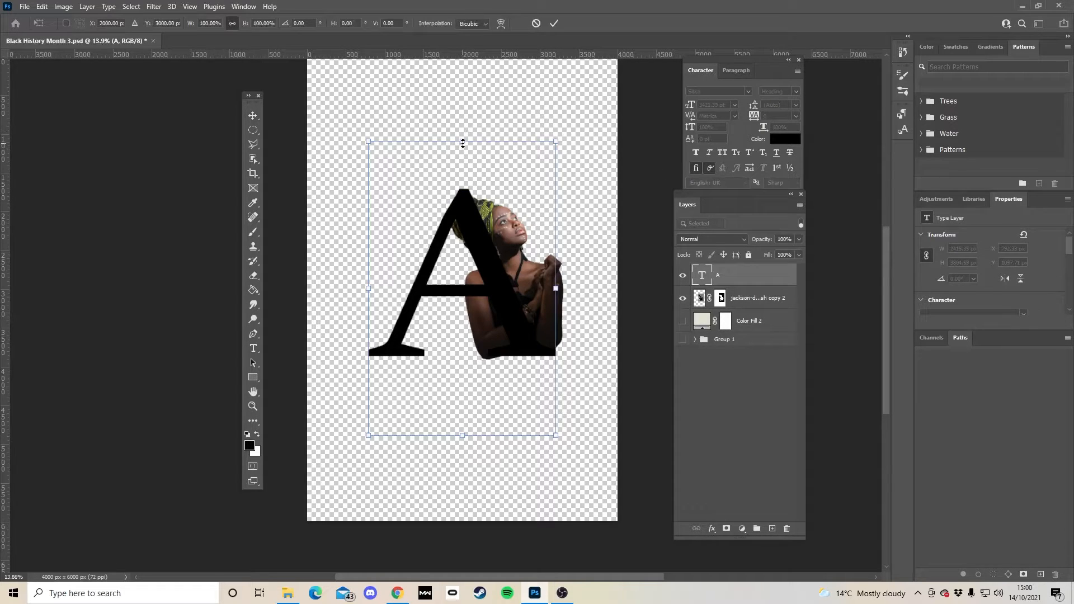
left_click_drag(463, 143, 462, 96)
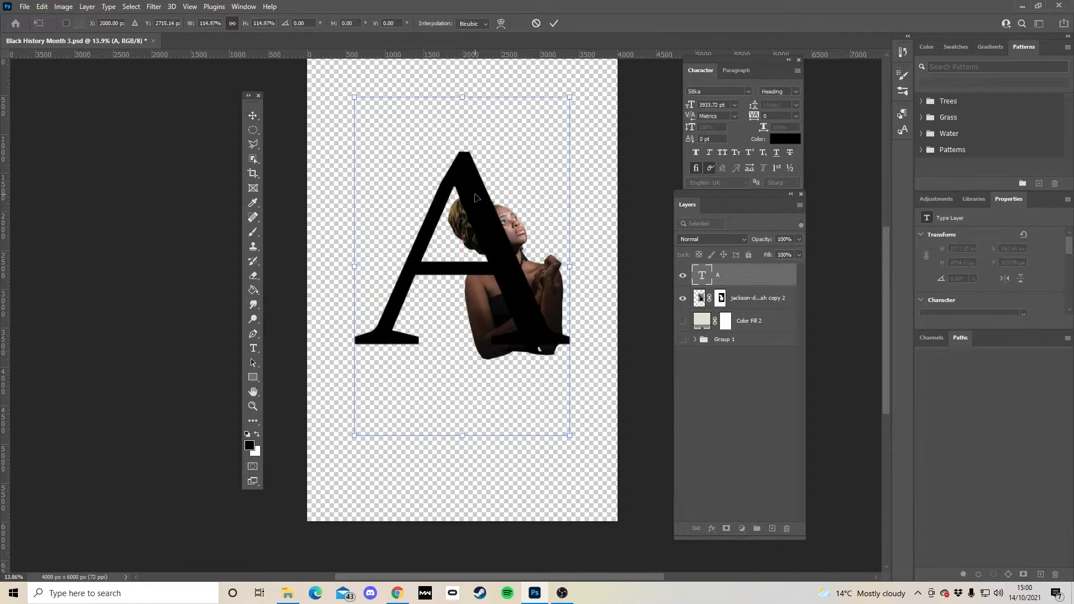
key("Return")
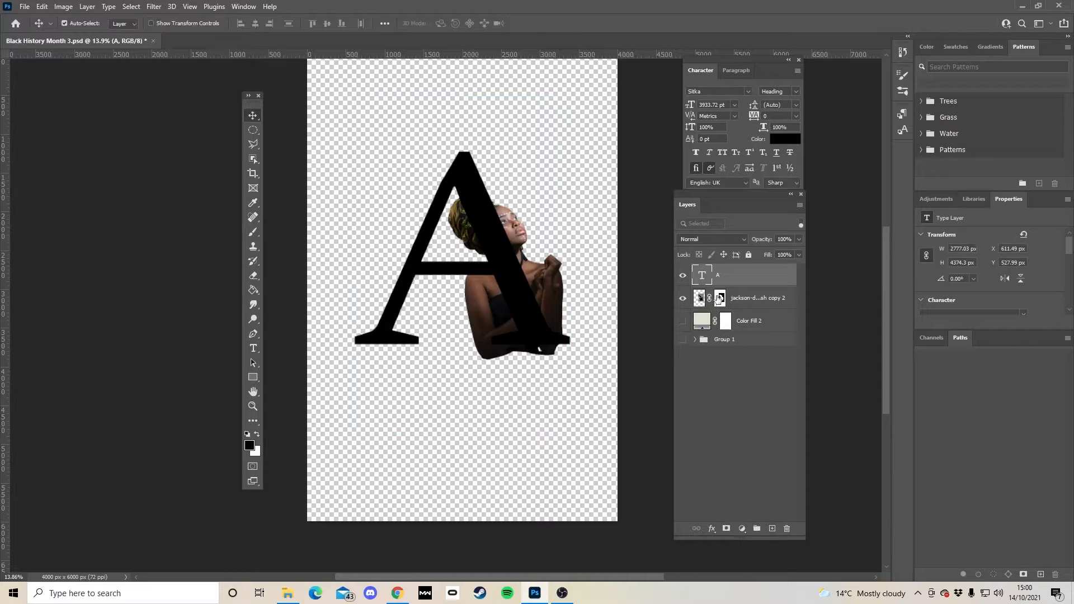
Enlarge the portrait cutout to about 120% and align it over the upper part and thick leg of the letter A.
left_click(737, 301)
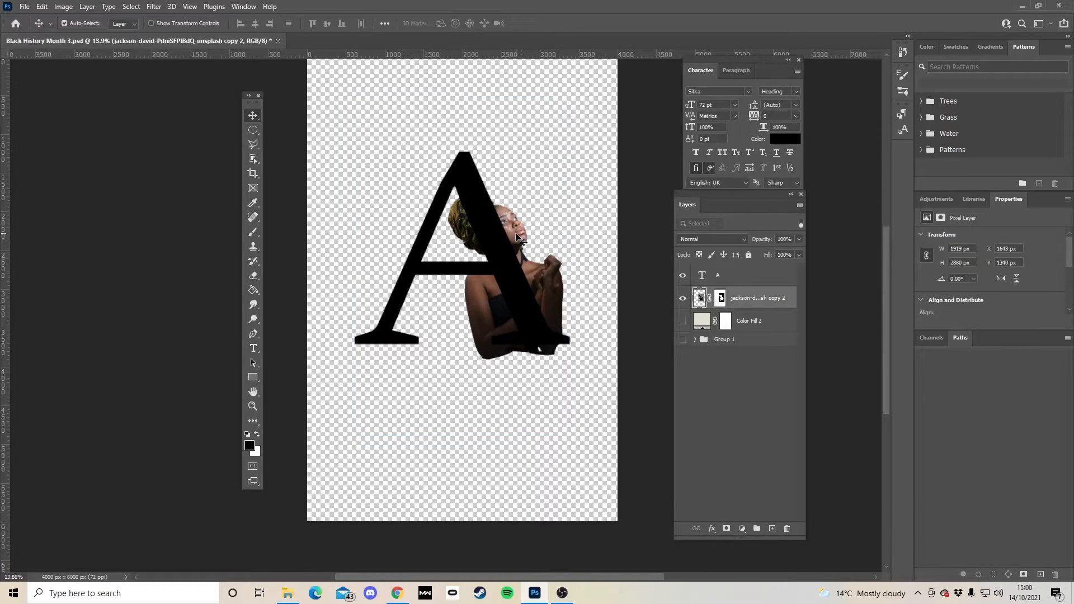
key("ctrl+t")
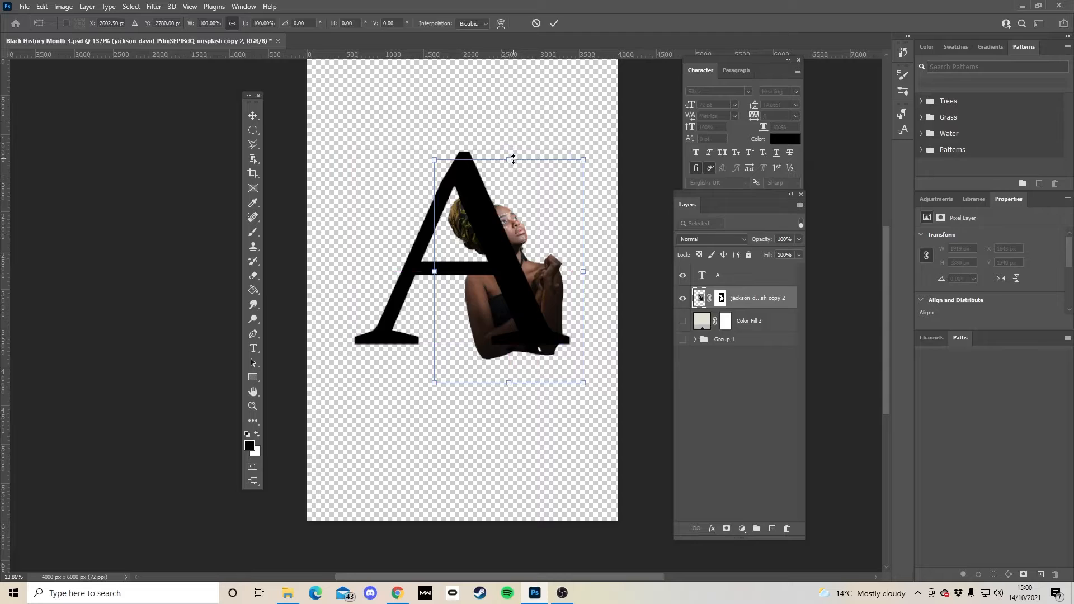
left_click_drag(512, 158, 507, 115)
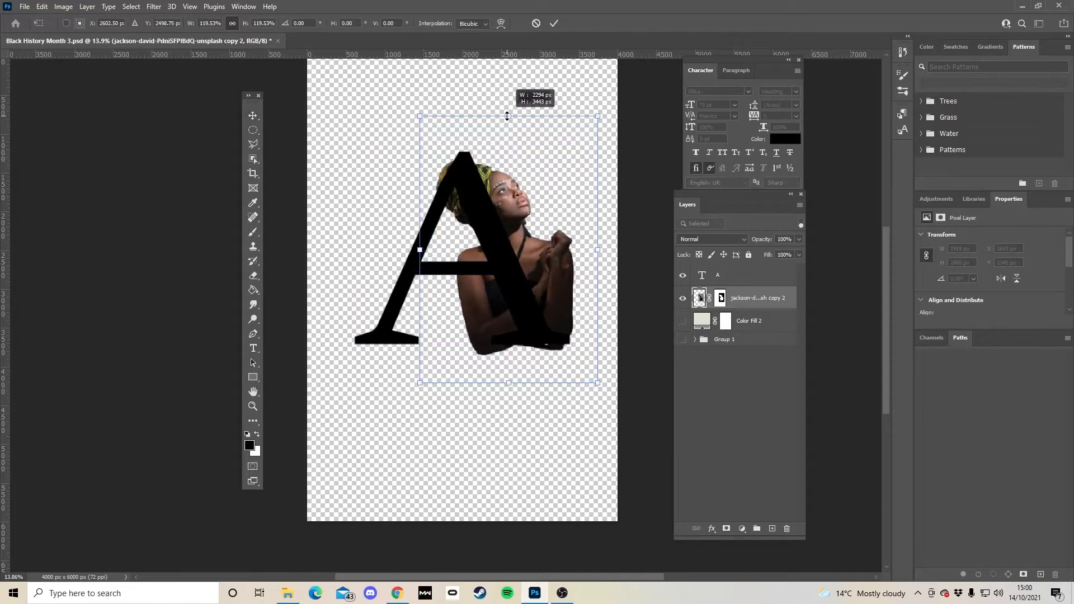
left_click_drag(509, 203, 515, 202)
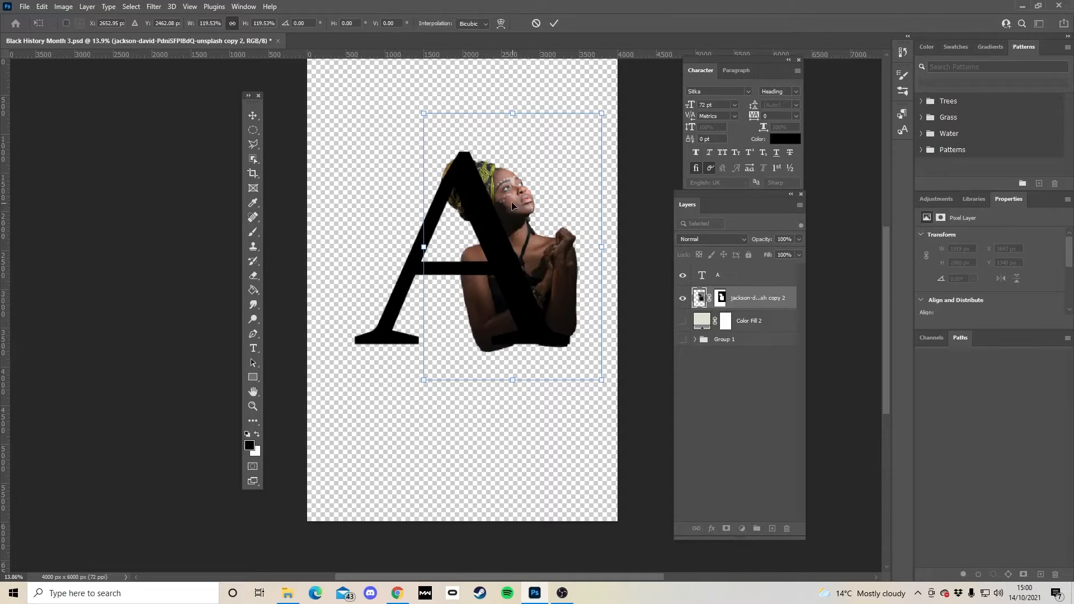
left_click_drag(511, 205, 513, 201)
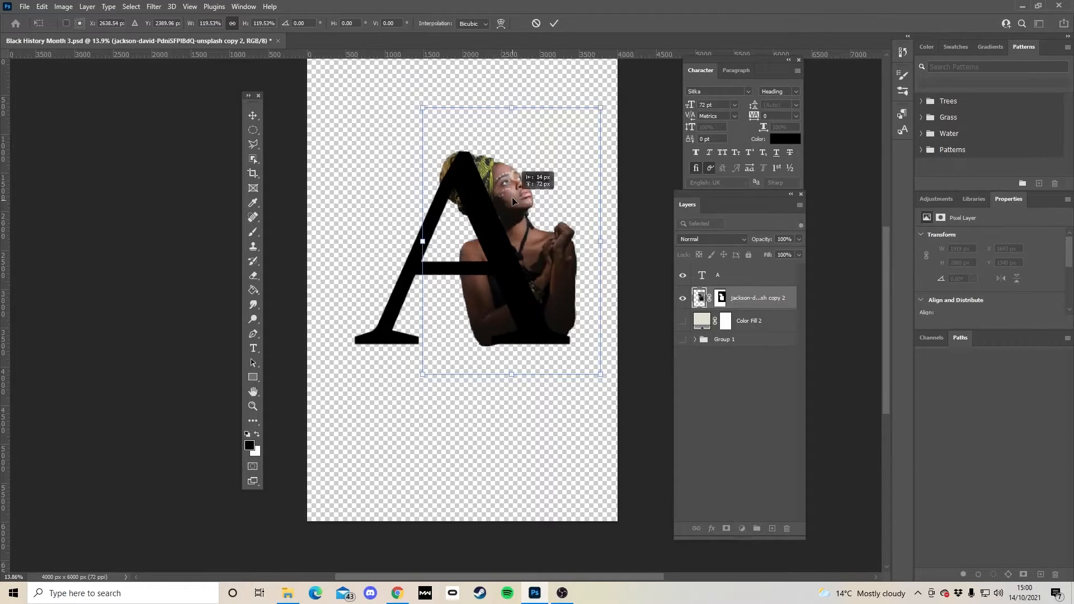
key("ctrl+z")
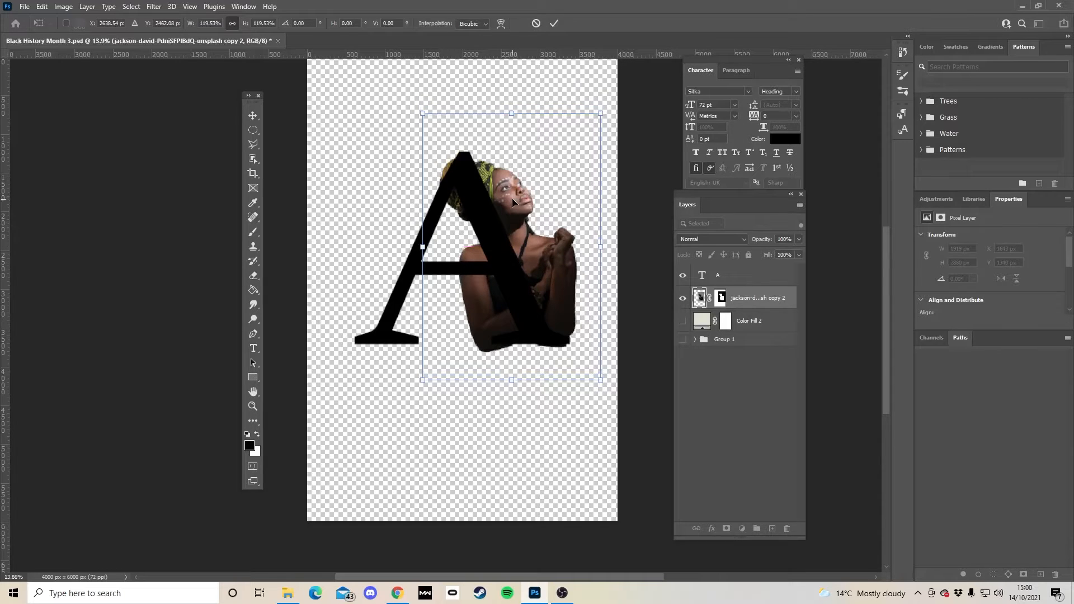
key("Return")
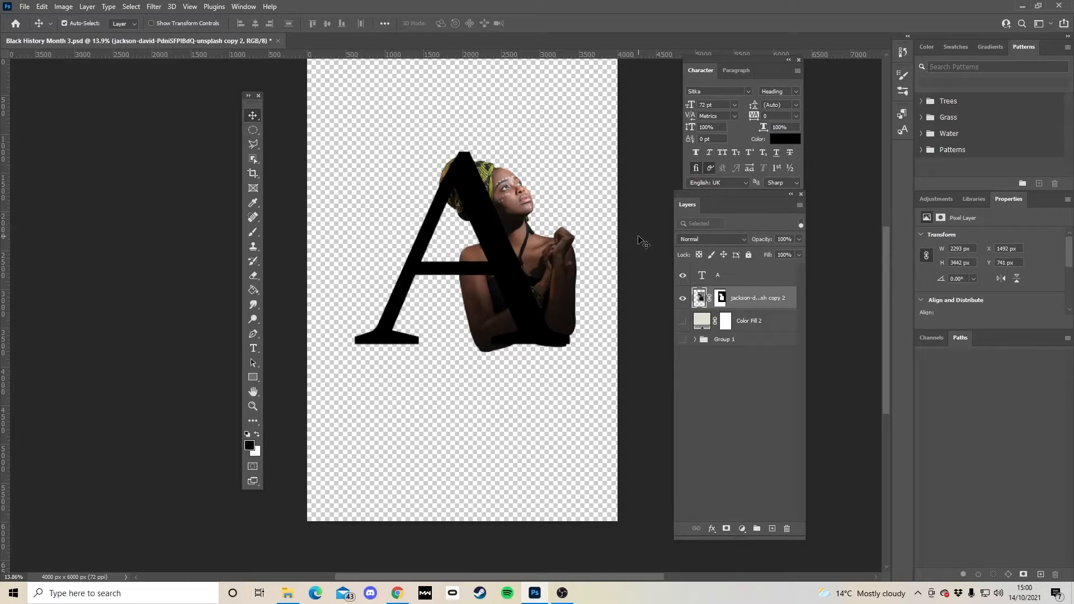
Place the letter A layer beneath the portrait and paint black on the portrait's mask outside the letter to trim the body along its inner edges.
left_click(736, 277)
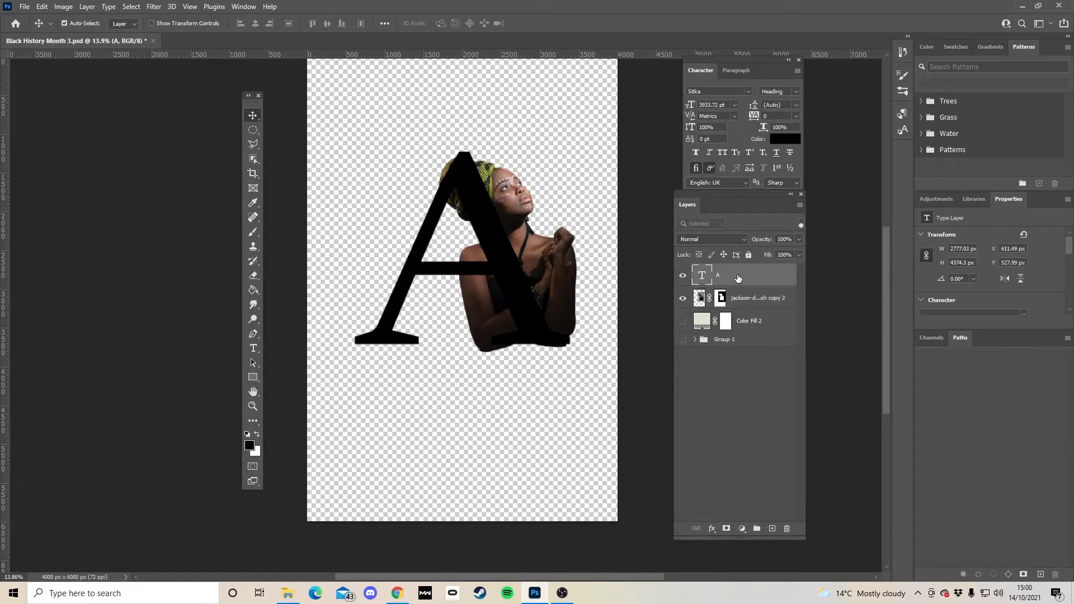
left_click_drag(738, 278, 738, 303)
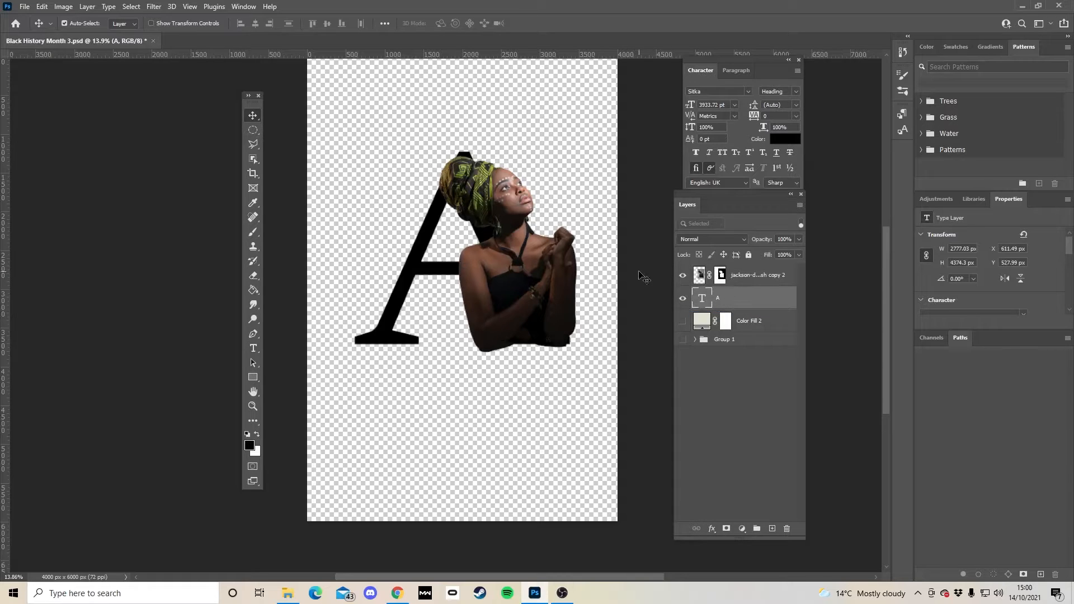
left_click(721, 274)
key("b")
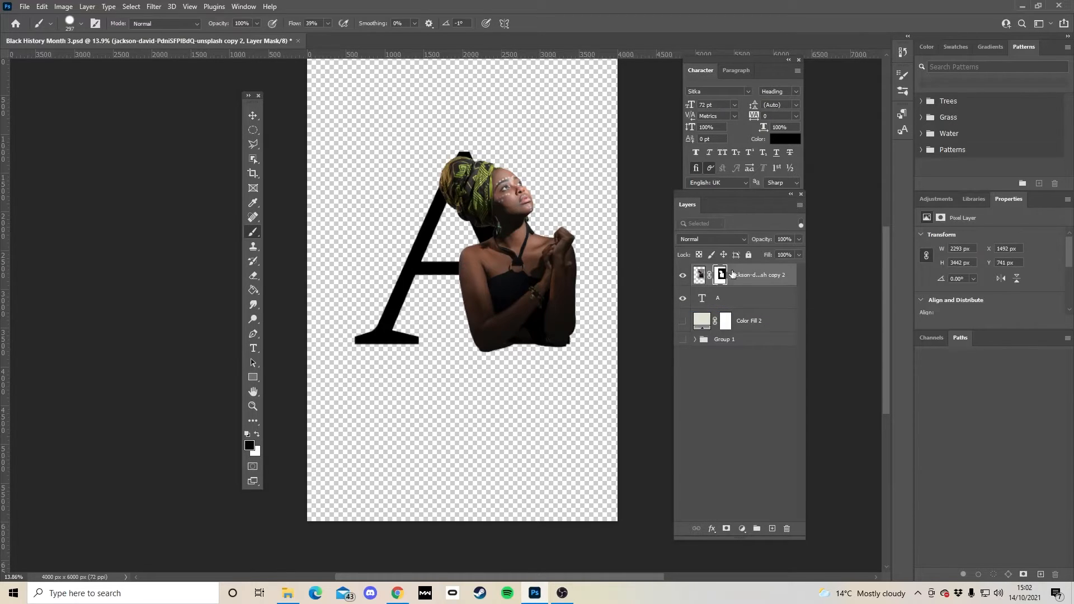
left_click(703, 301, "ctrl")
key("ctrl+shift+i")
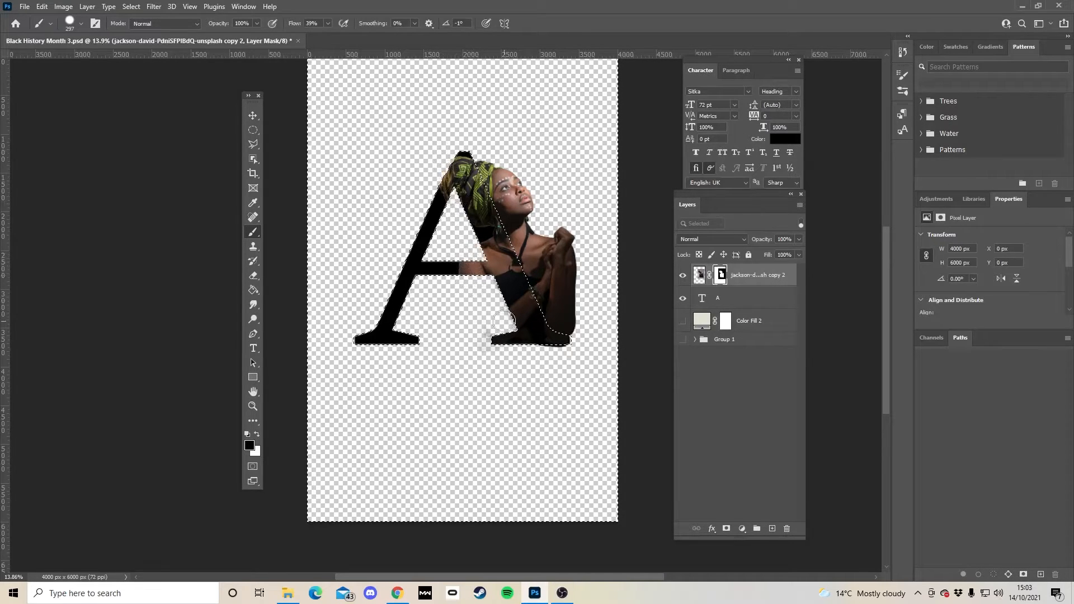
left_click_drag(503, 320, 491, 341)
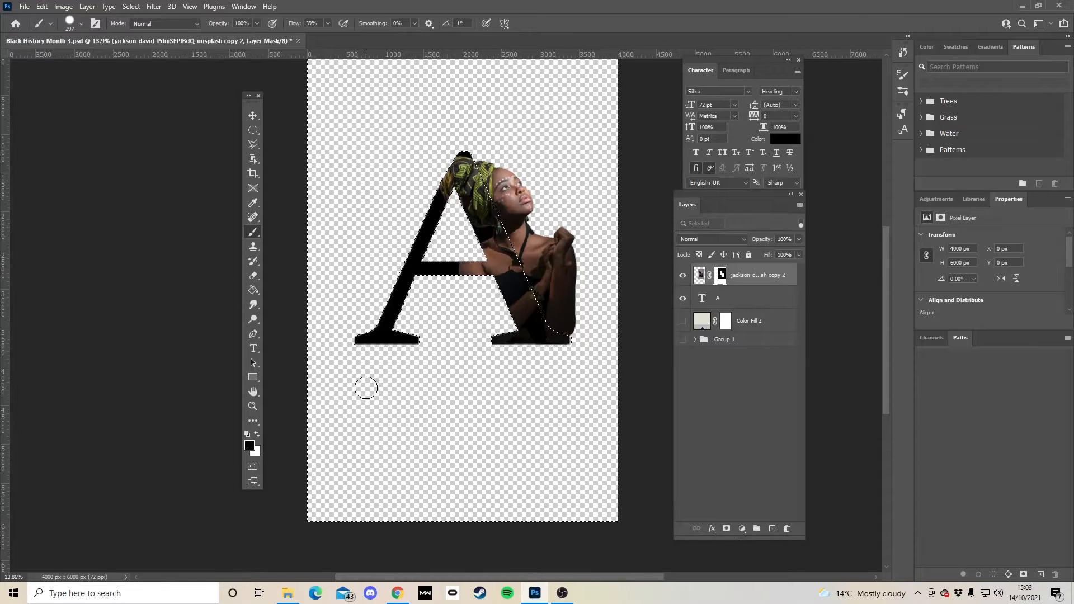
key("ctrl+d")
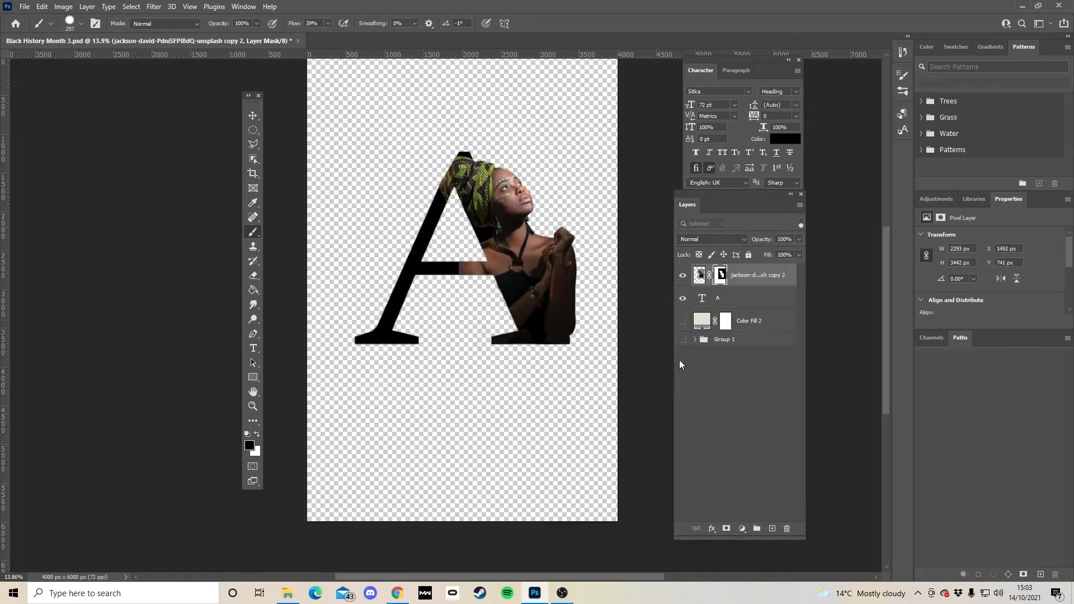
Link the portrait cutout and letter A layers and move them together slightly down and to the left.
left_click(748, 302)
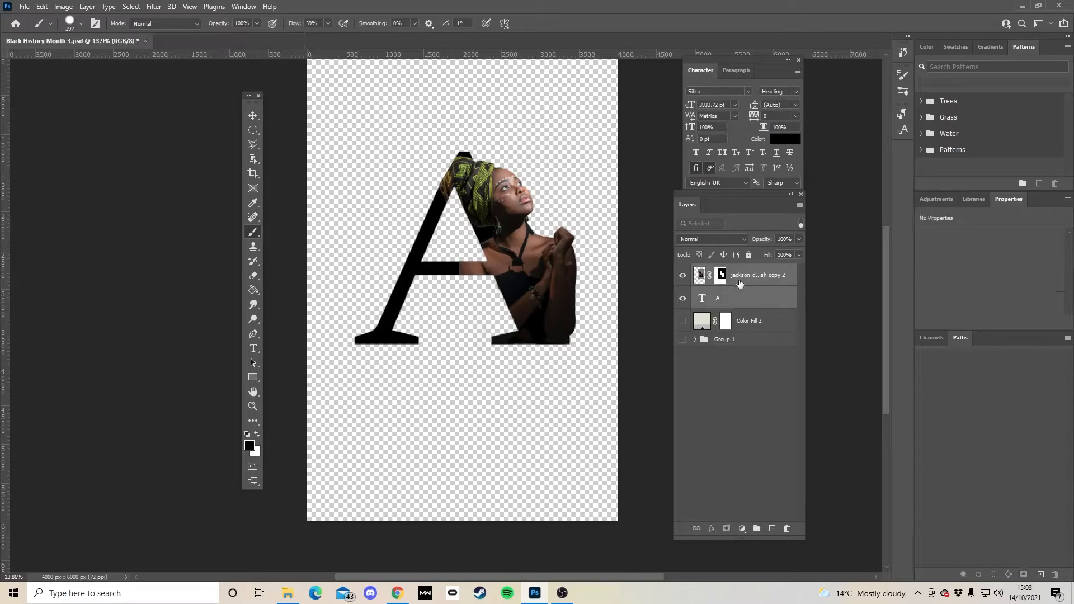
right_click(744, 305)
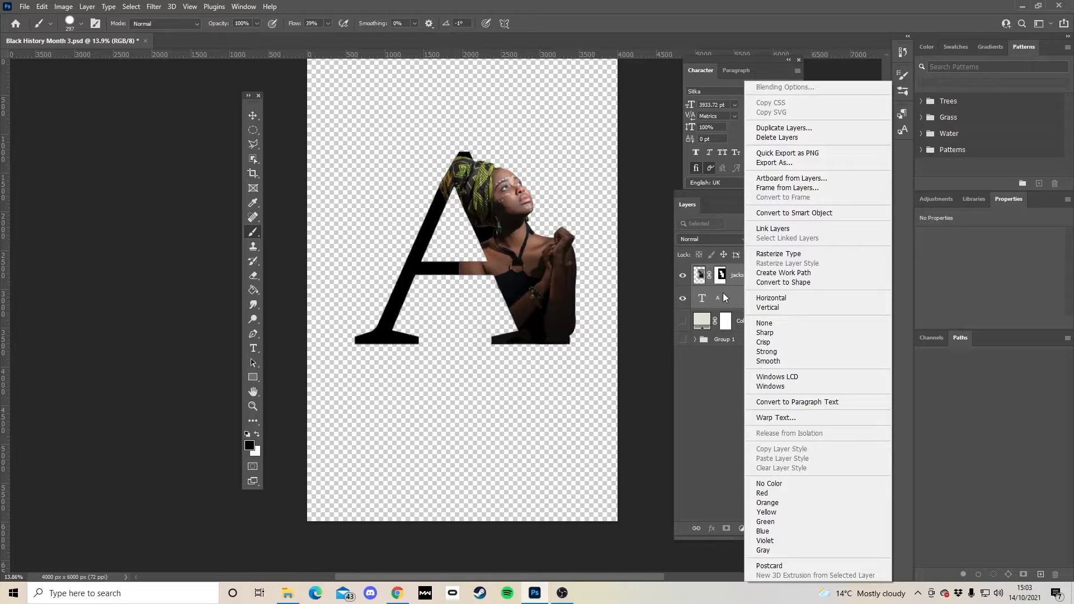
left_click(722, 297)
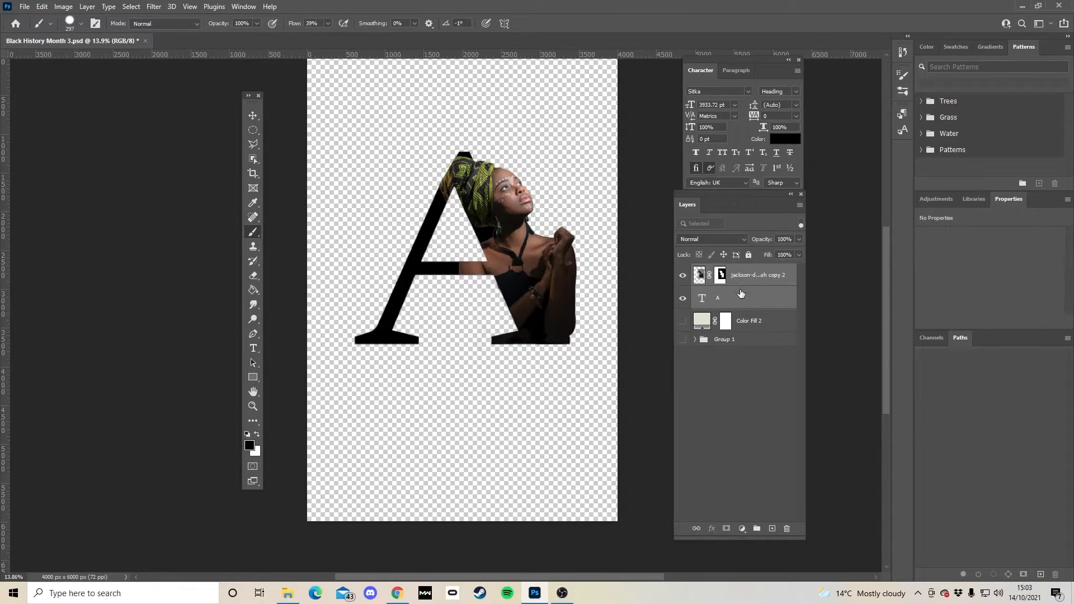
right_click(744, 296)
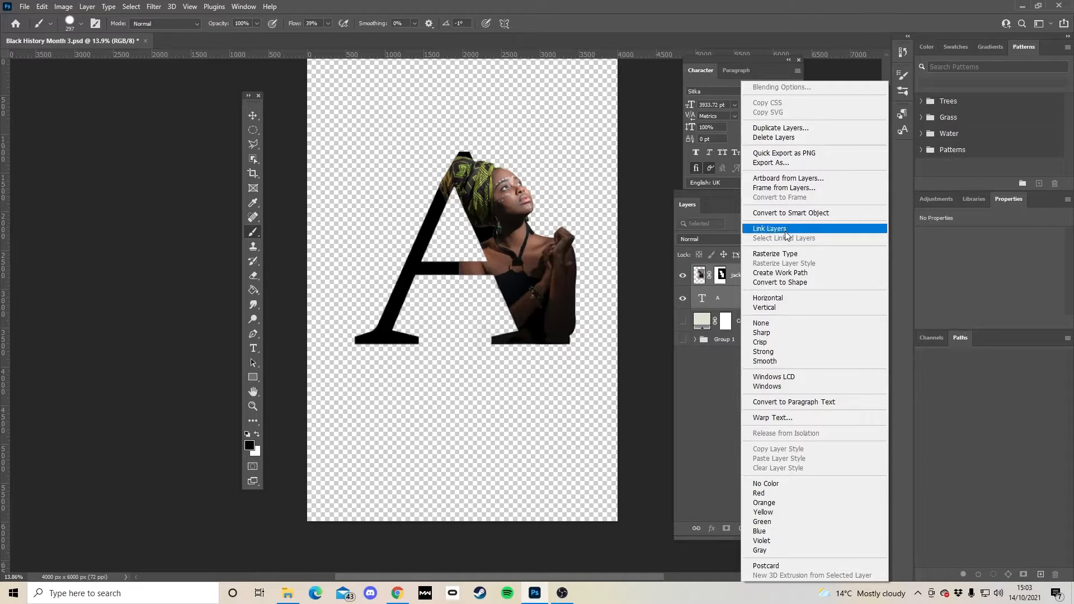
left_click(786, 230)
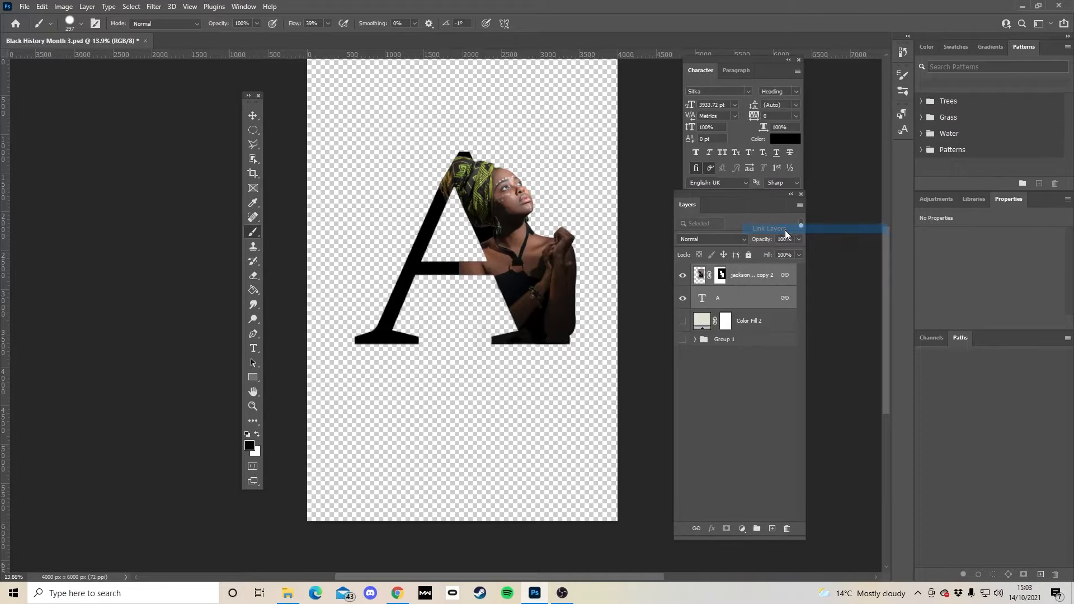
left_click(253, 116)
mouse_move(484, 193)
left_mouse_down()
mouse_move(460, 210)
mouse_move(470, 203)
left_mouse_up()
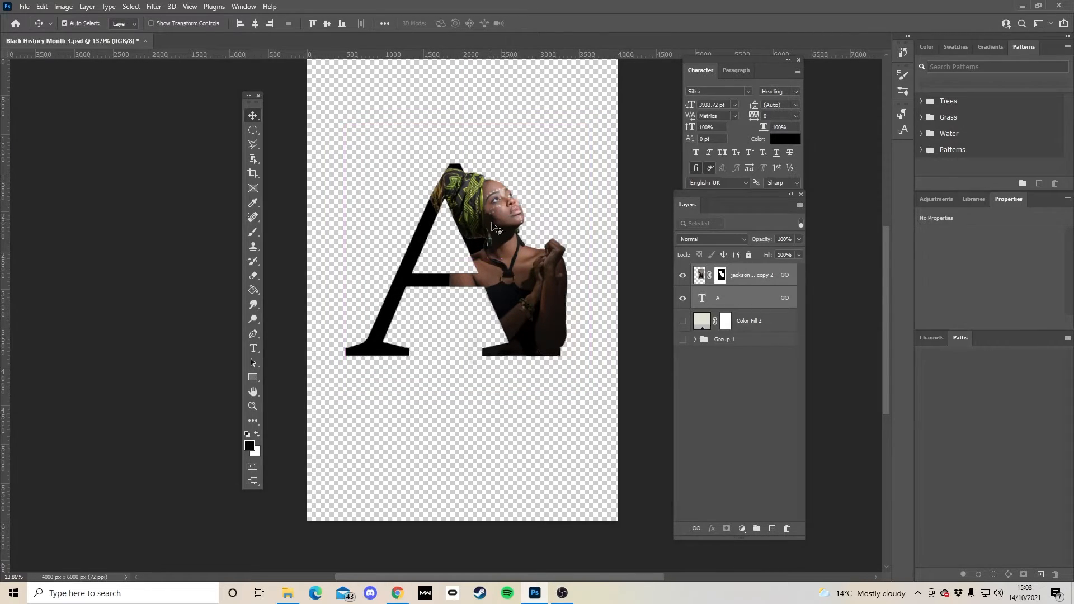
Show the background fill again and paint black on the portrait's mask outside the letter to remove leftover smudges between the A's legs.
left_click(683, 321)
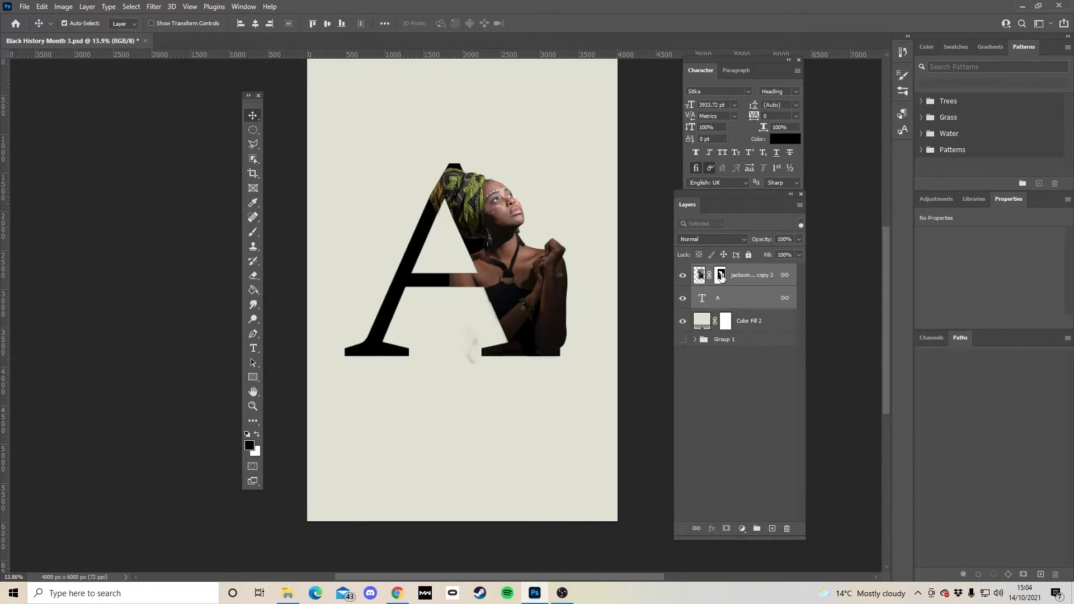
left_click(721, 276)
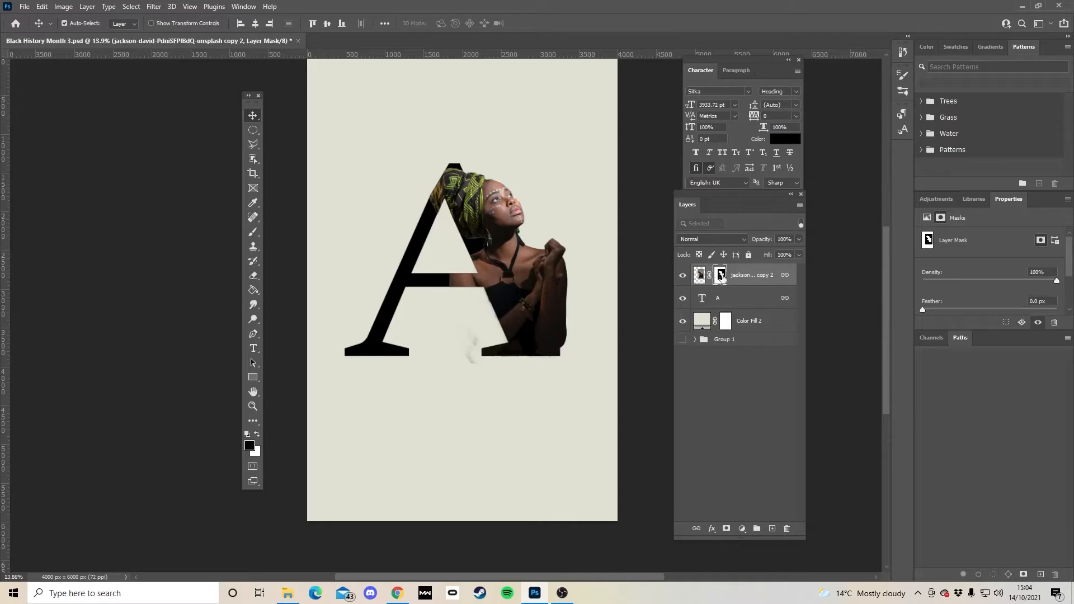
left_click_drag(721, 276, 702, 301)
left_click(703, 301, "ctrl")
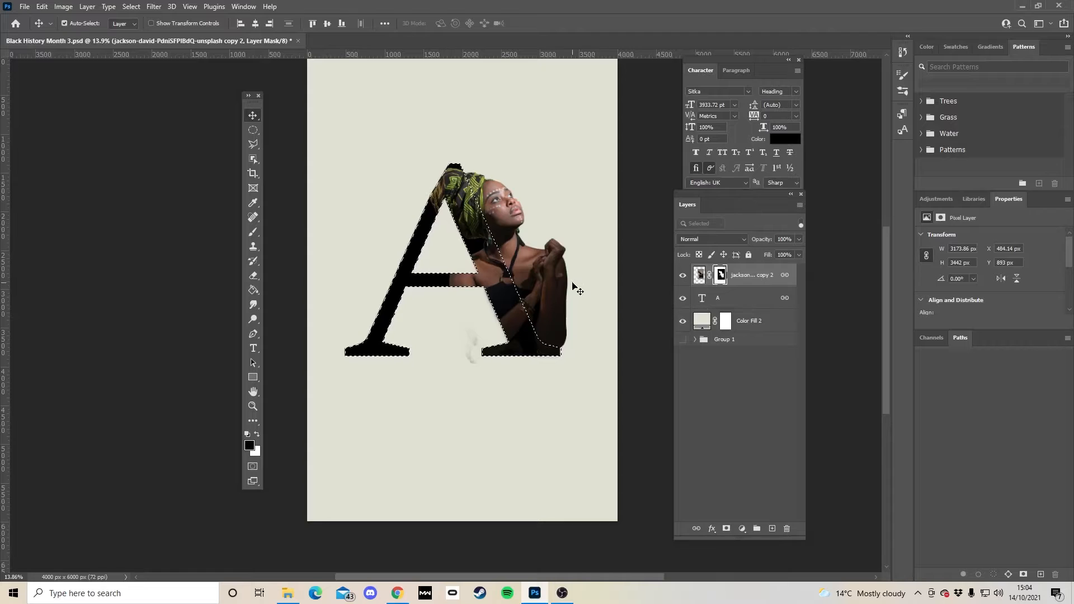
key("ctrl+shift+i")
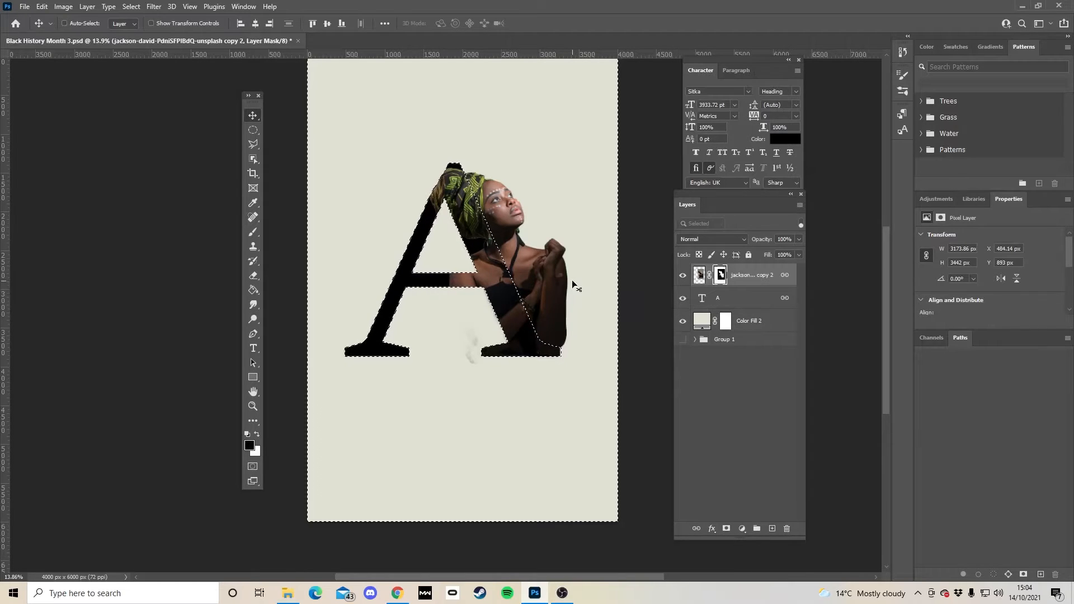
key("b")
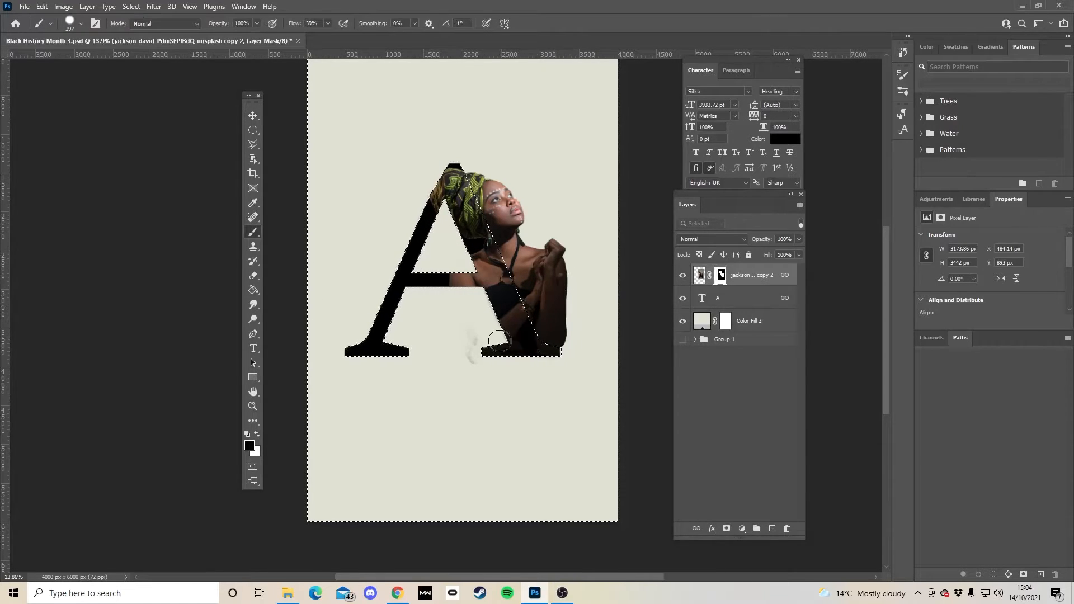
mouse_move(469, 342)
left_mouse_down()
mouse_move(480, 370)
mouse_move(464, 351)
left_mouse_up()
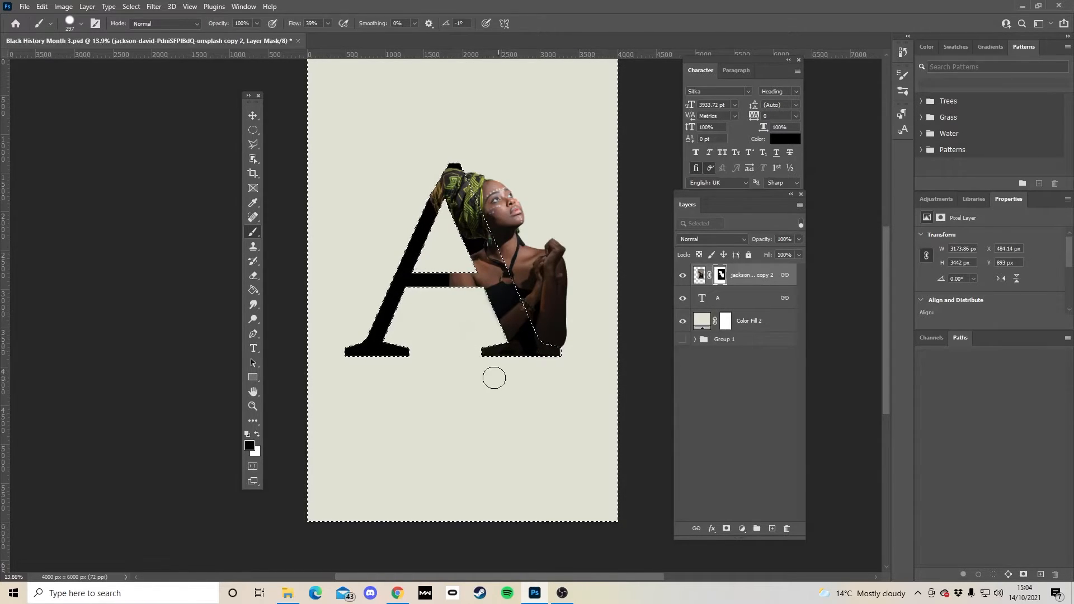
key("ctrl+d")
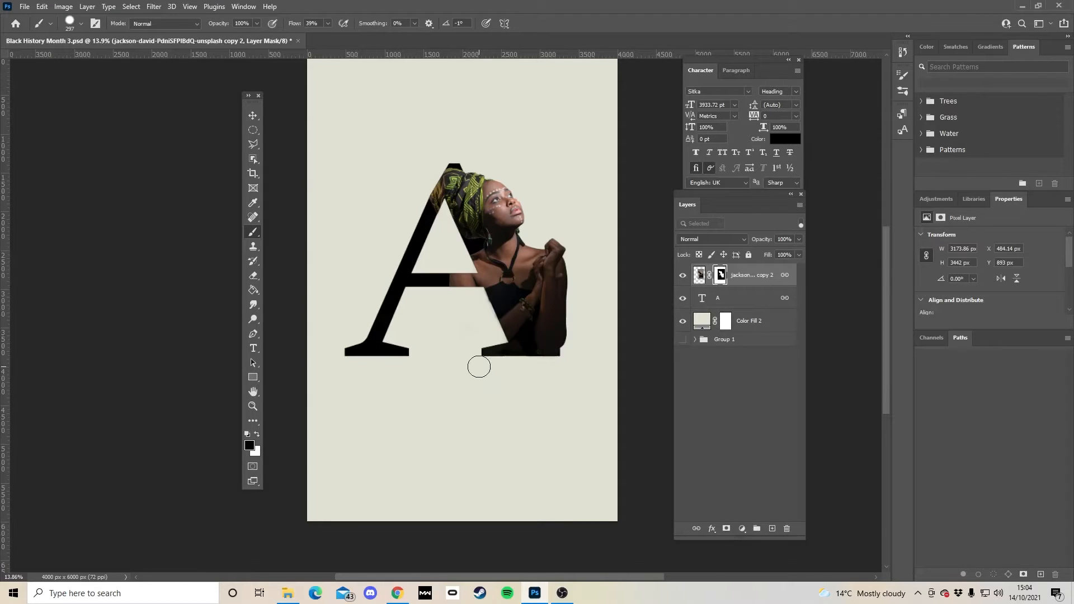
Move the linked portrait and letter A slightly to the right, keeping their height on the poster.
left_click(253, 115)
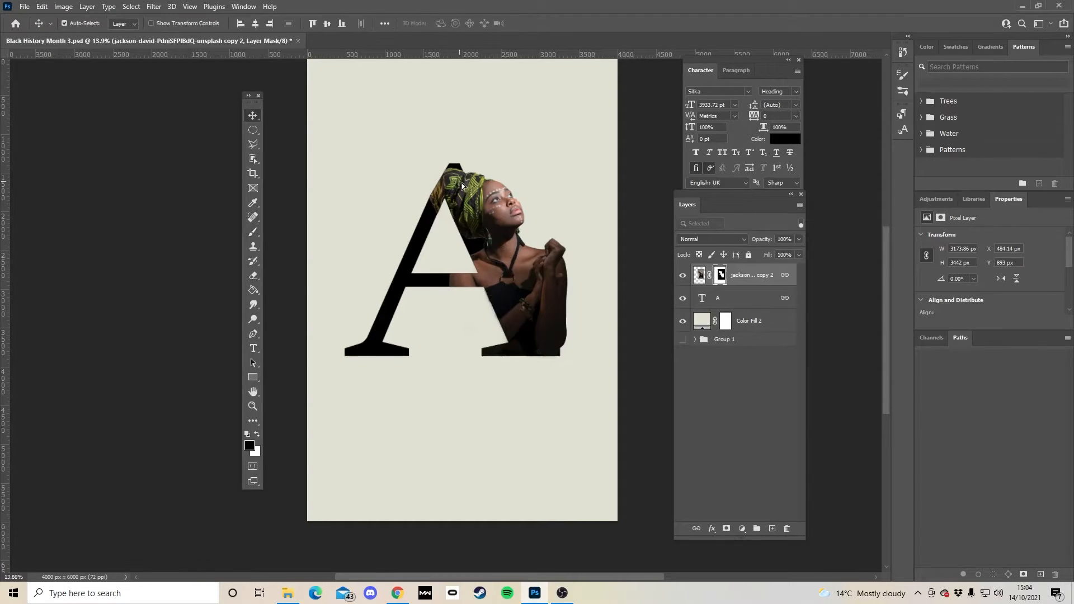
left_click_drag(460, 188, 468, 187)
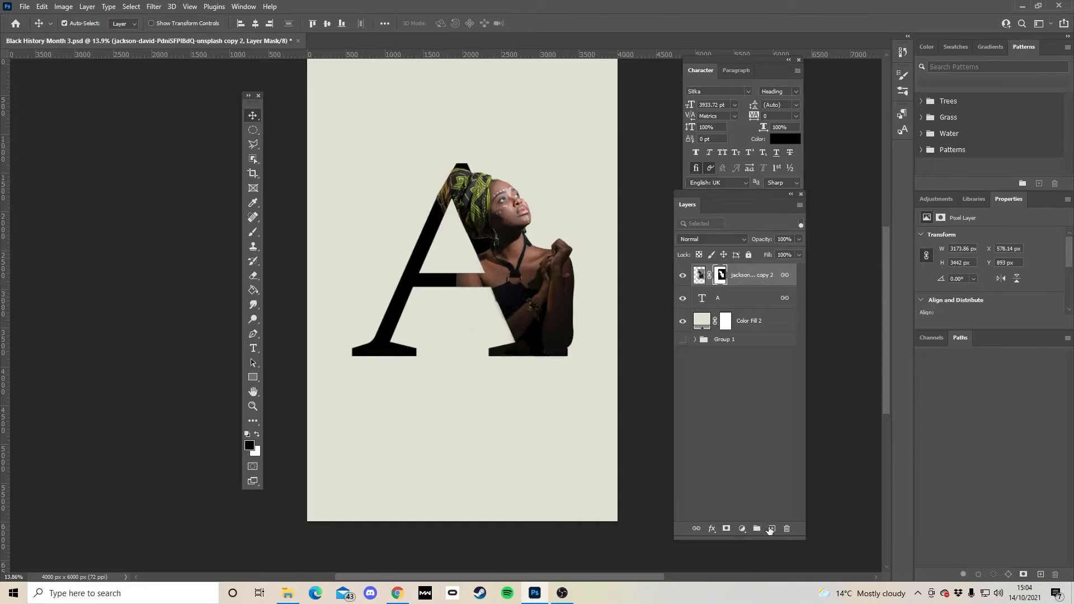
On a new layer beneath the letter A, paint soft black shadows under both feet using a flattened elliptical brush of about 1076 px.
left_click(770, 529)
left_click_drag(740, 276, 744, 332)
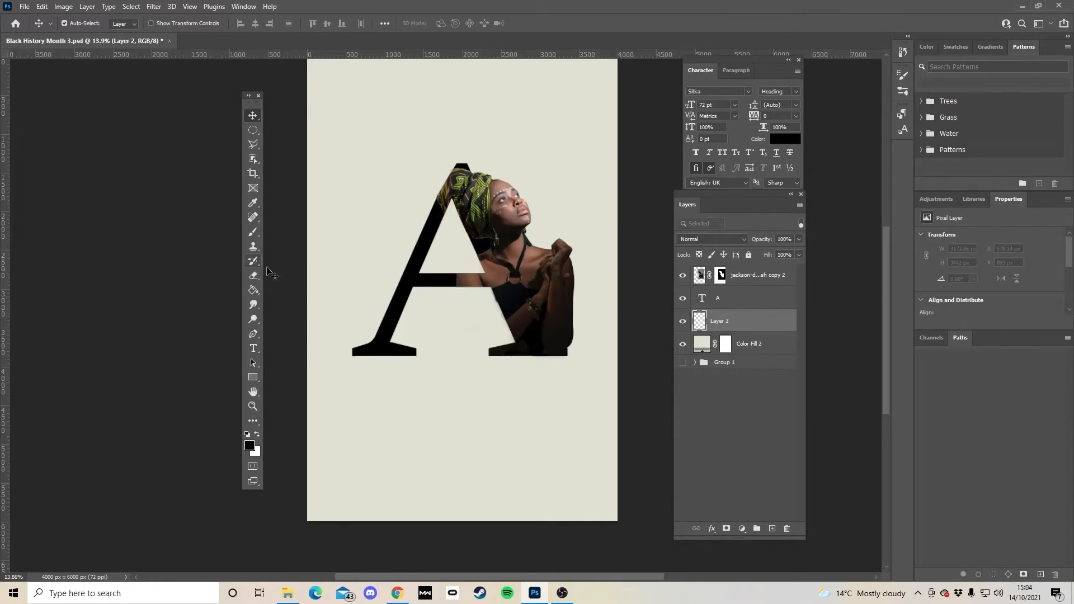
key("b")
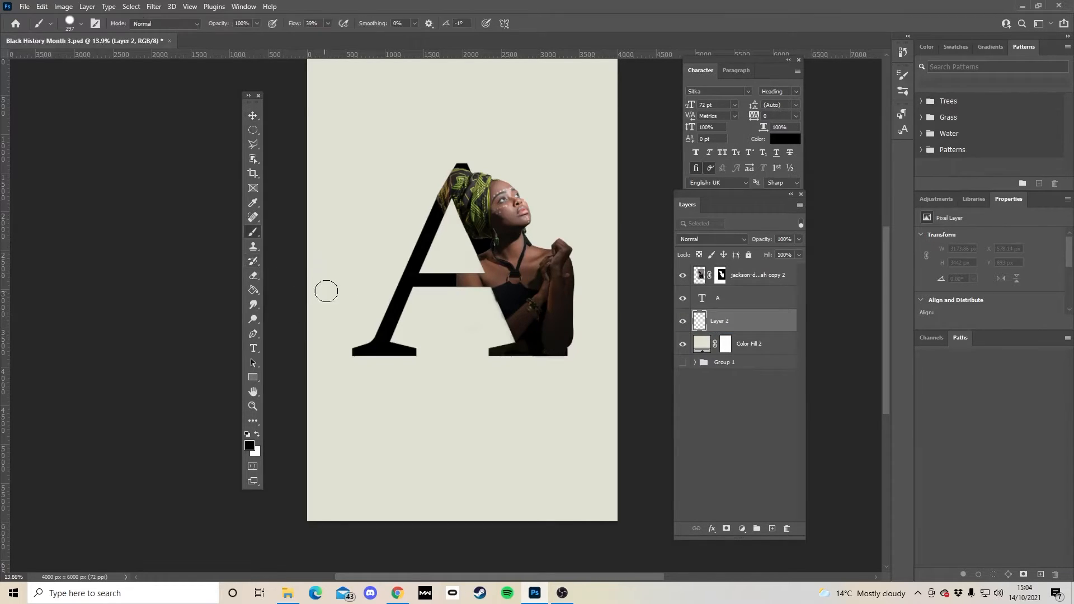
left_click(82, 25)
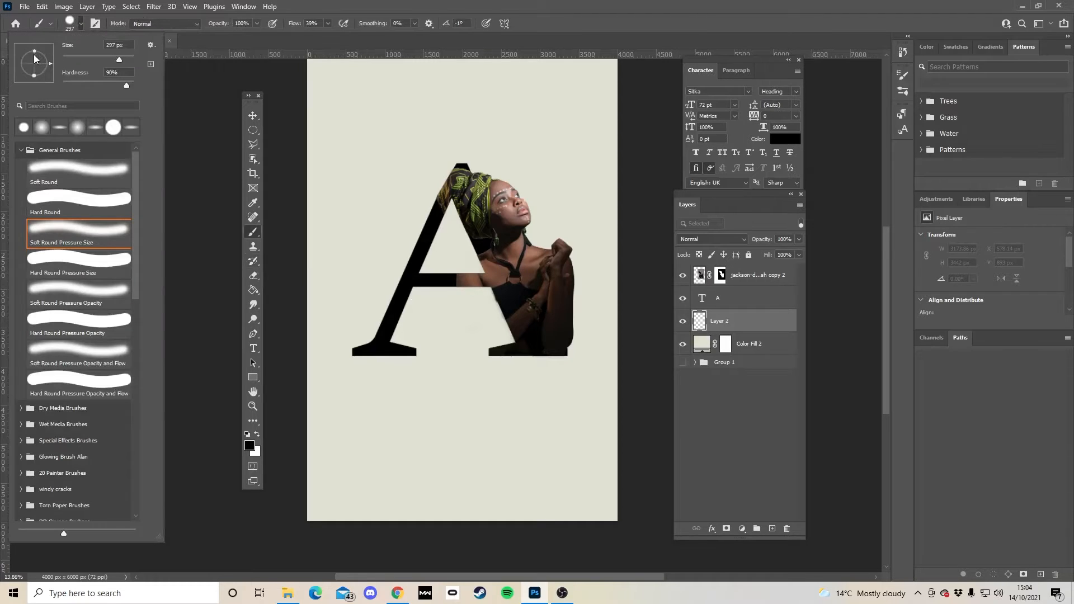
left_click_drag(34, 51, 34, 64)
left_click_drag(66, 82, 72, 82)
left_click_drag(371, 369, 402, 368)
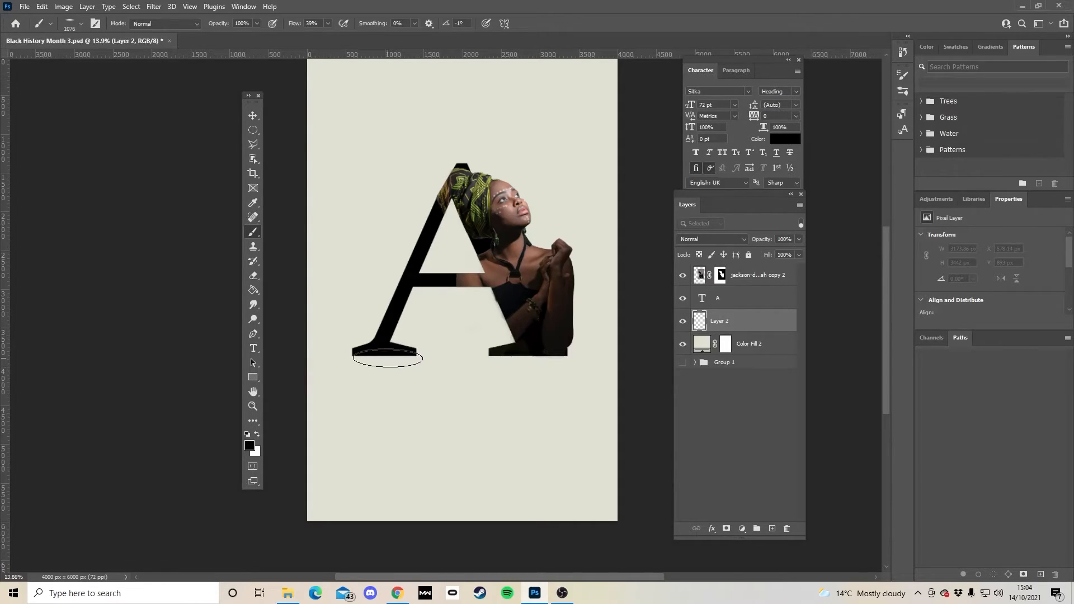
left_click(376, 356)
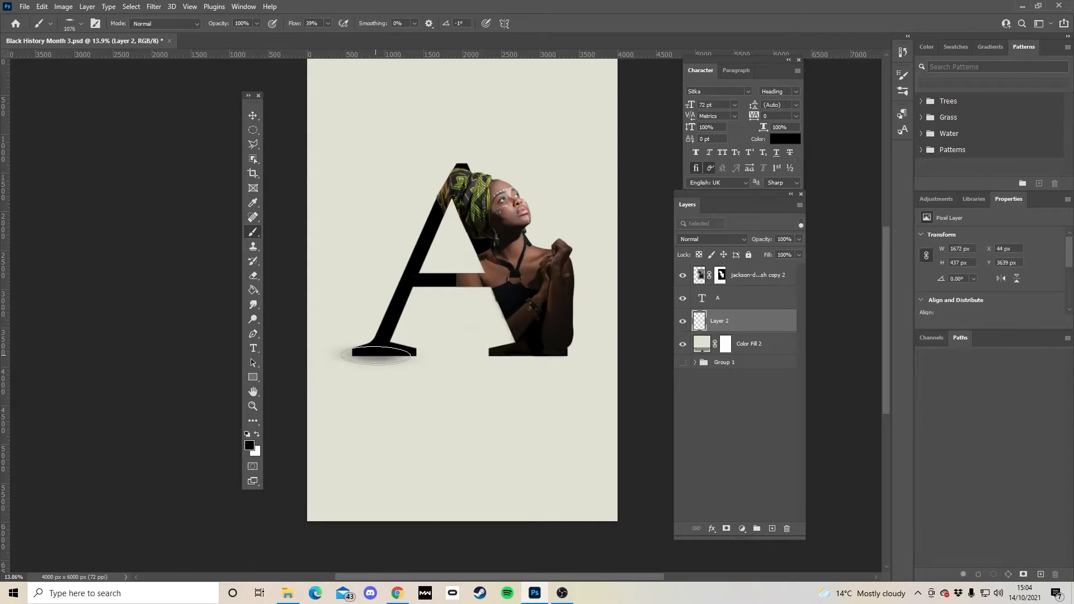
mouse_move(376, 356)
left_mouse_down()
mouse_move(344, 357)
mouse_move(385, 357)
left_mouse_up()
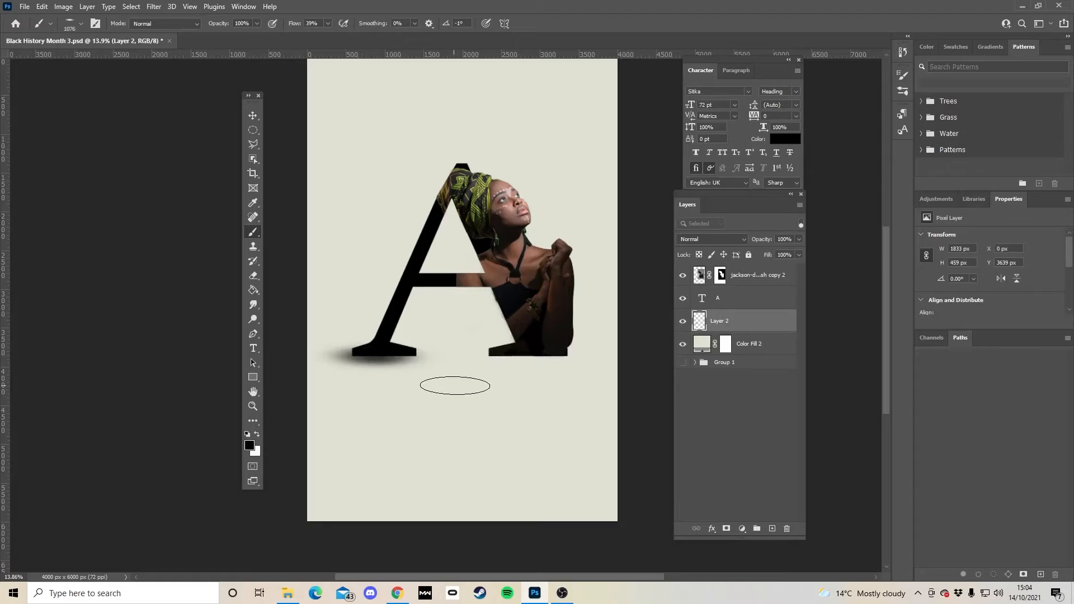
mouse_move(513, 355)
left_mouse_down()
mouse_move(540, 356)
mouse_move(507, 355)
left_mouse_up()
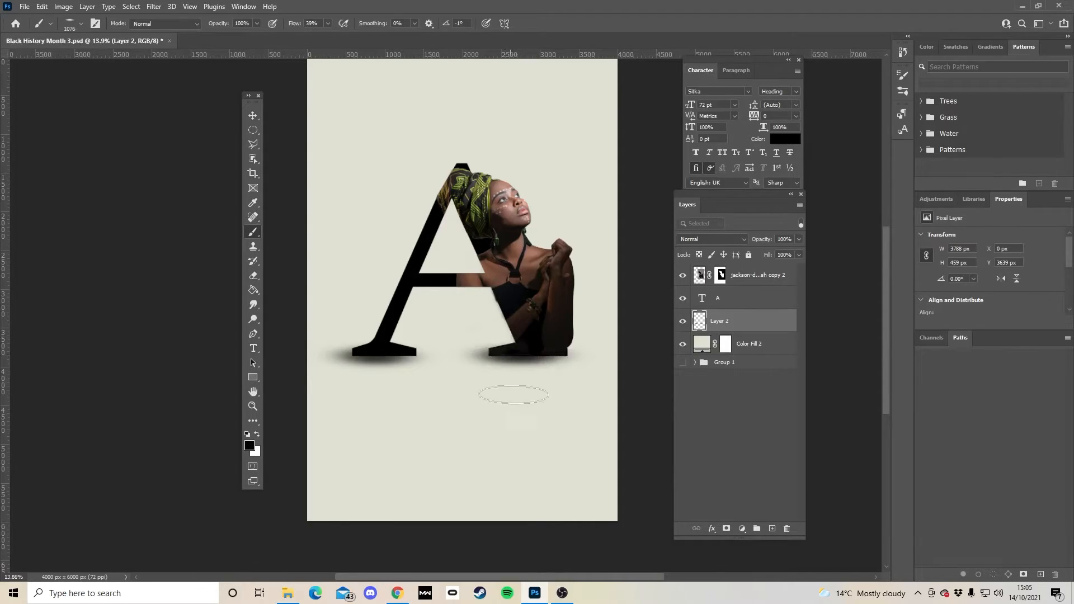
left_click(530, 353)
left_click(361, 356)
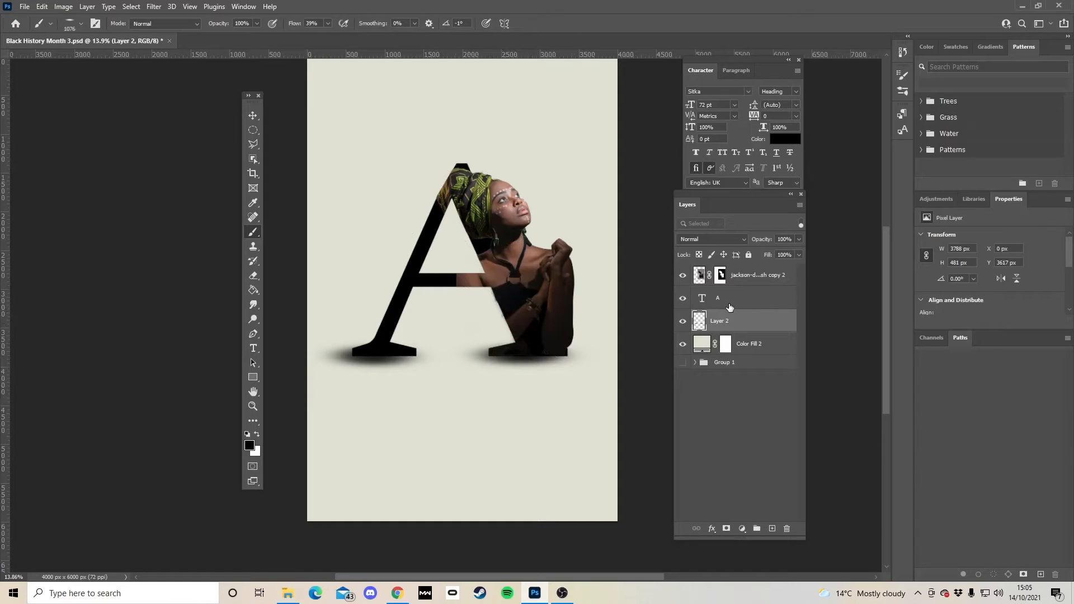
Add the text BLACK in black Sitka Heading near the top of the poster on a new layer above the portrait.
left_click(763, 277)
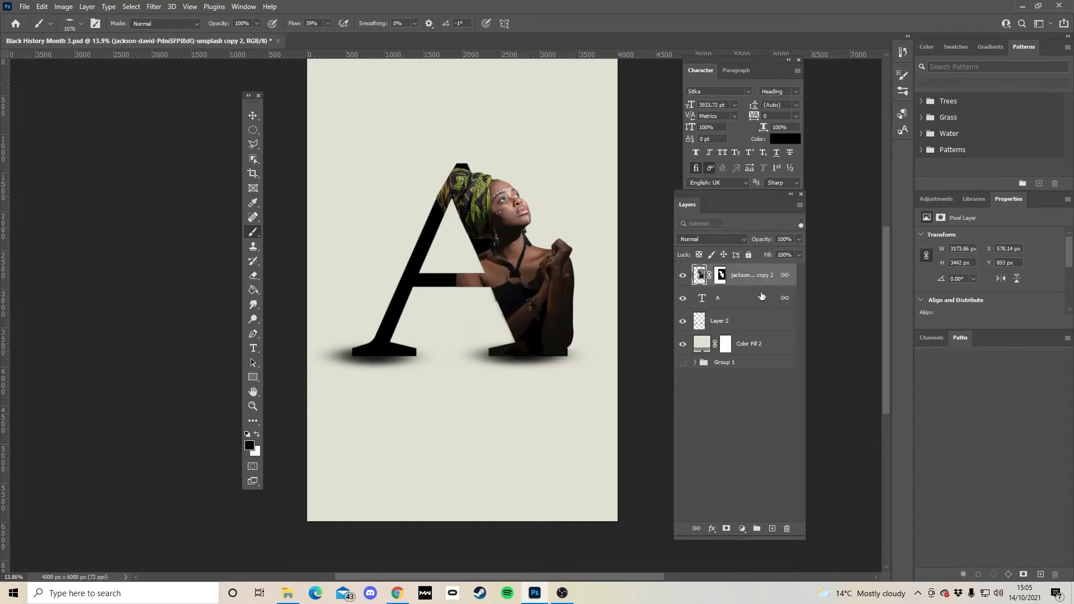
left_click(772, 529)
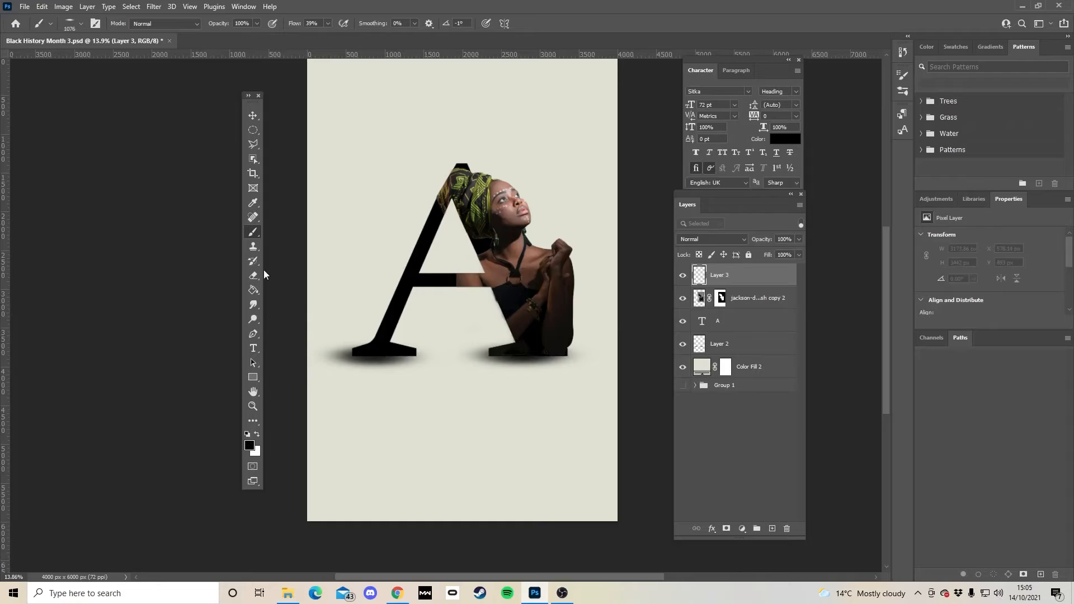
key("t")
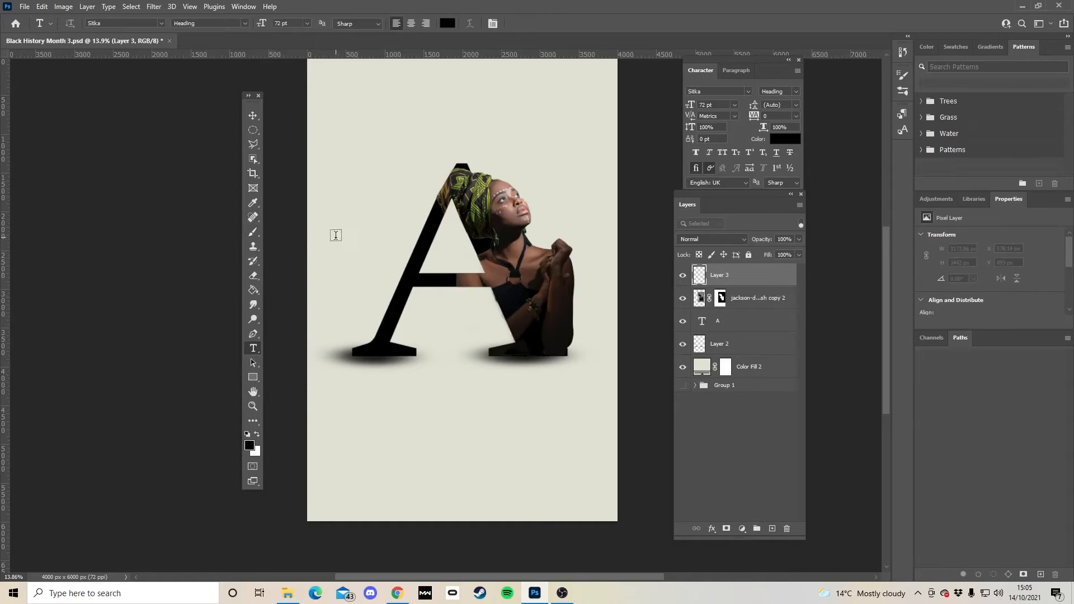
left_click(390, 85)
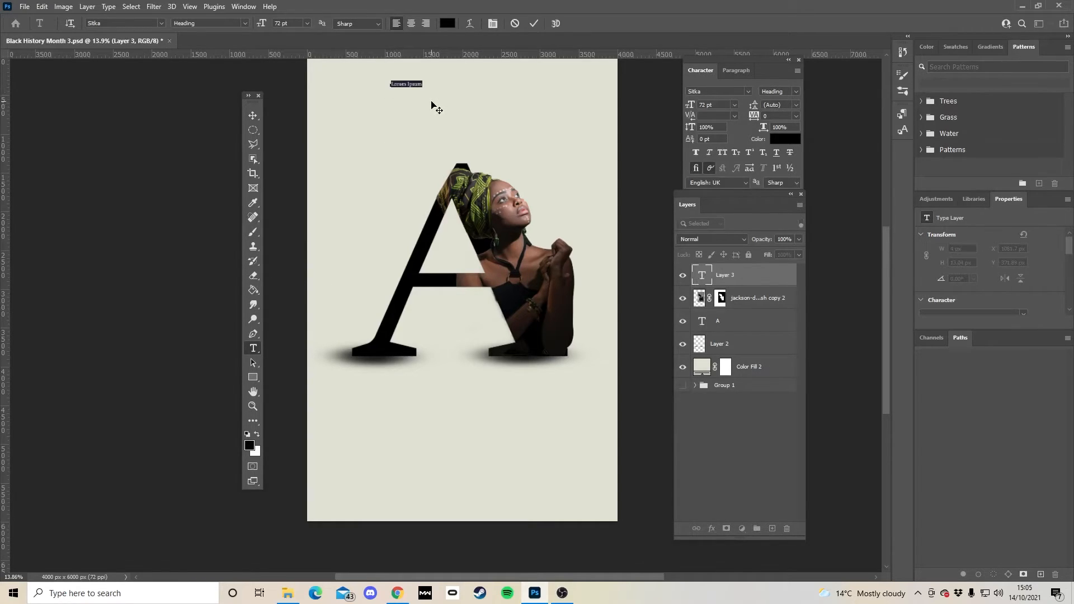
type("a")
Scale the word BLACK to about 822% width and 678% height and centre it near the poster's top edge.
left_click(253, 115)
left_click_drag(396, 85, 494, 111)
key("ctrl+t")
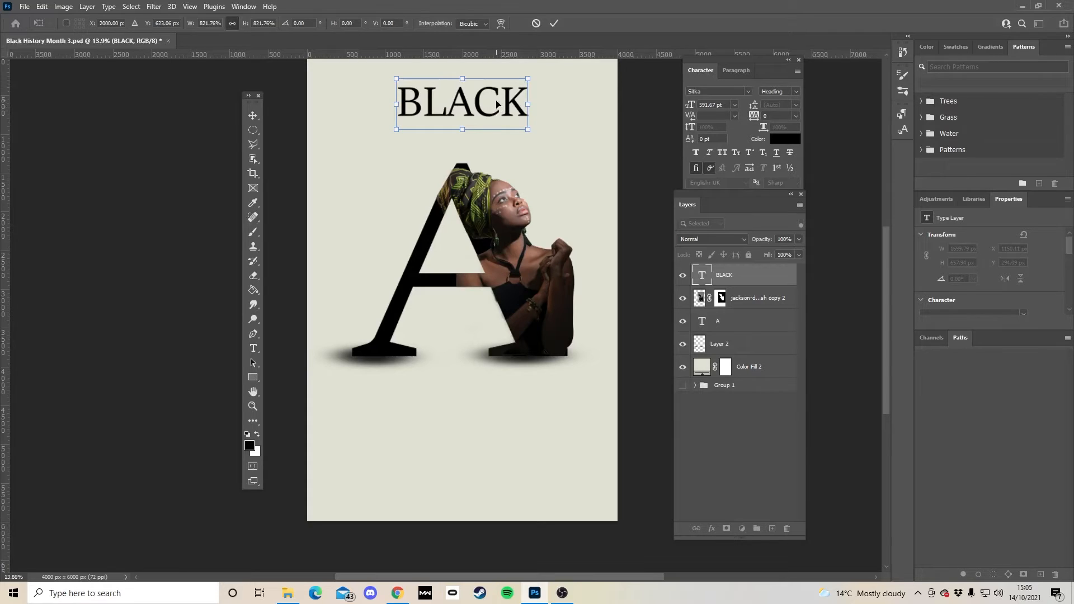
left_click_drag(496, 101, 465, 115)
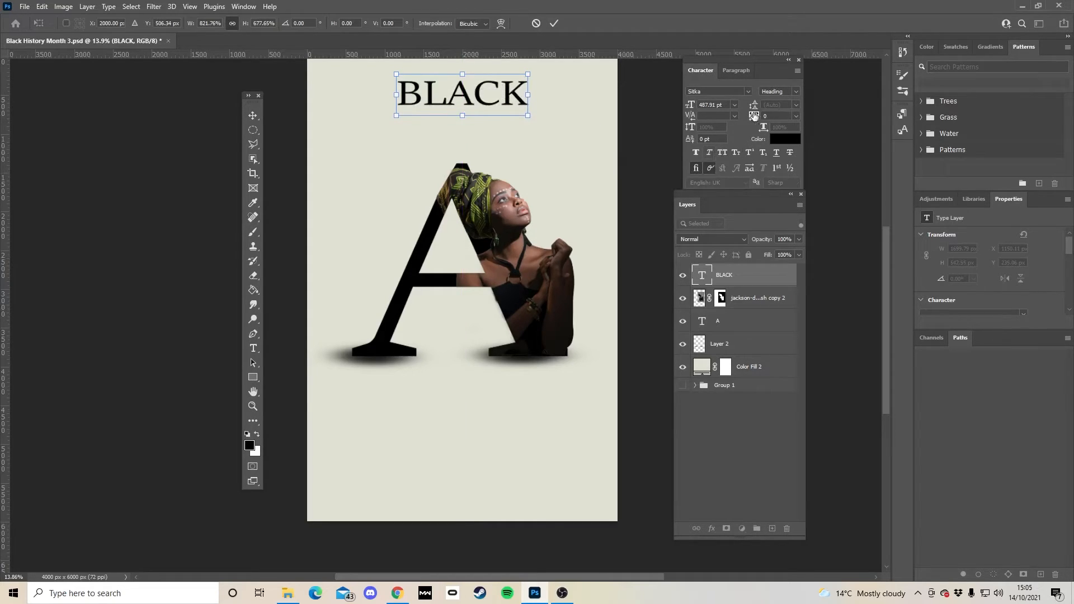
key("Return")
Set the tracking of the word BLACK to 80 and shift the word slightly left.
mouse_move(754, 116)
left_mouse_down()
mouse_move(764, 117)
mouse_move(746, 121)
left_mouse_up()
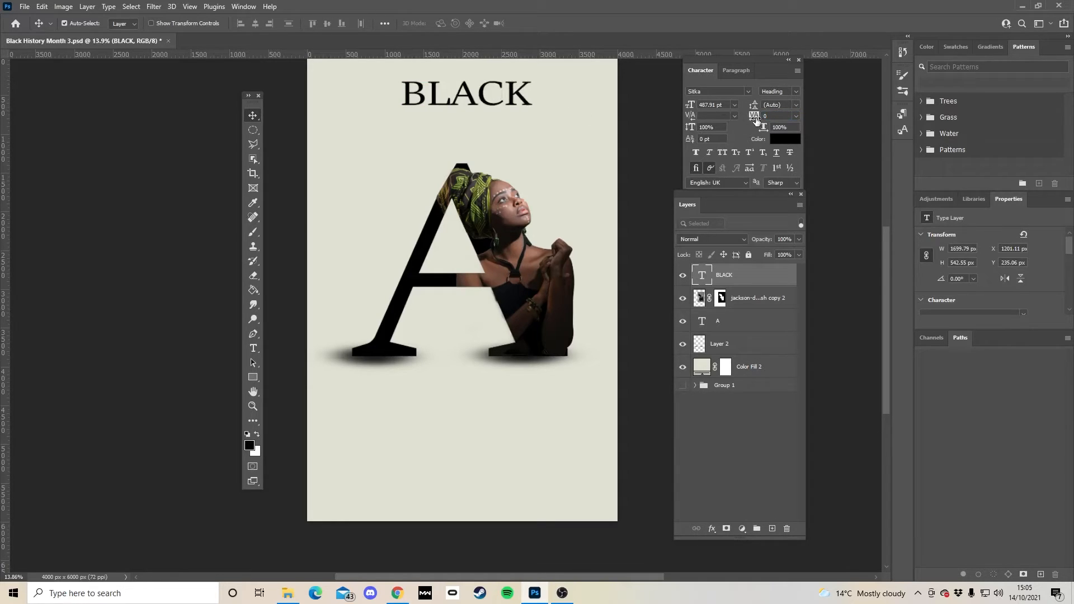
left_click_drag(755, 119, 760, 120)
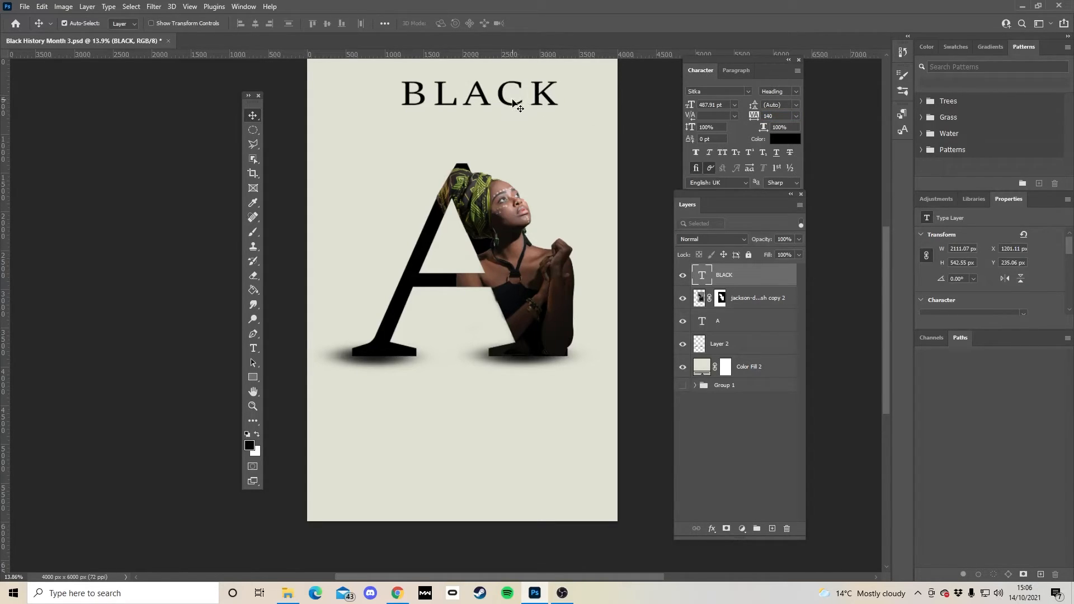
left_click_drag(514, 102, 502, 102)
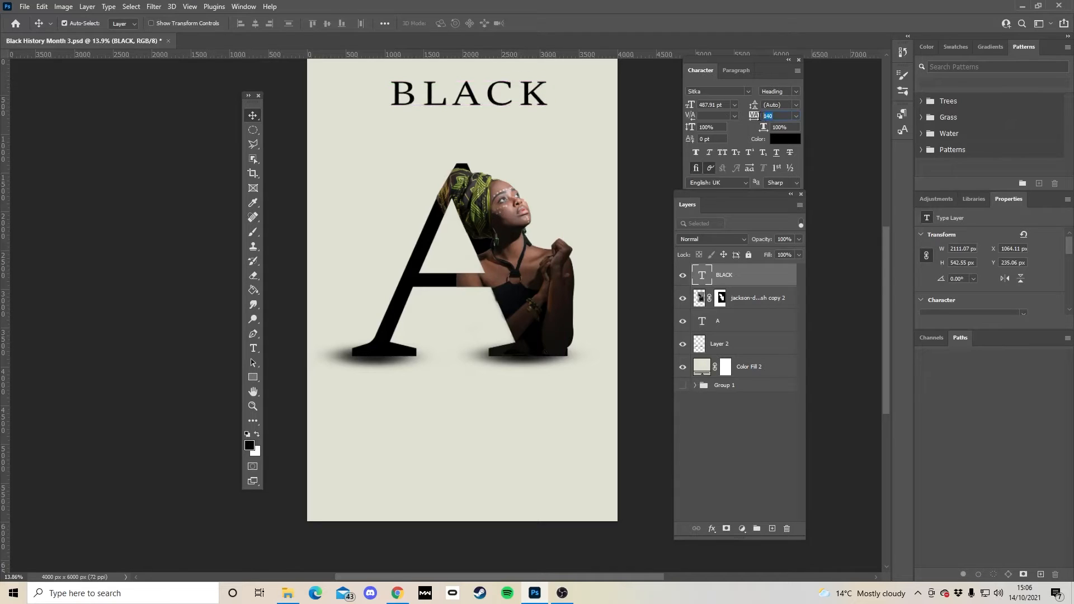
left_click(759, 115)
type("80")
key("Return")
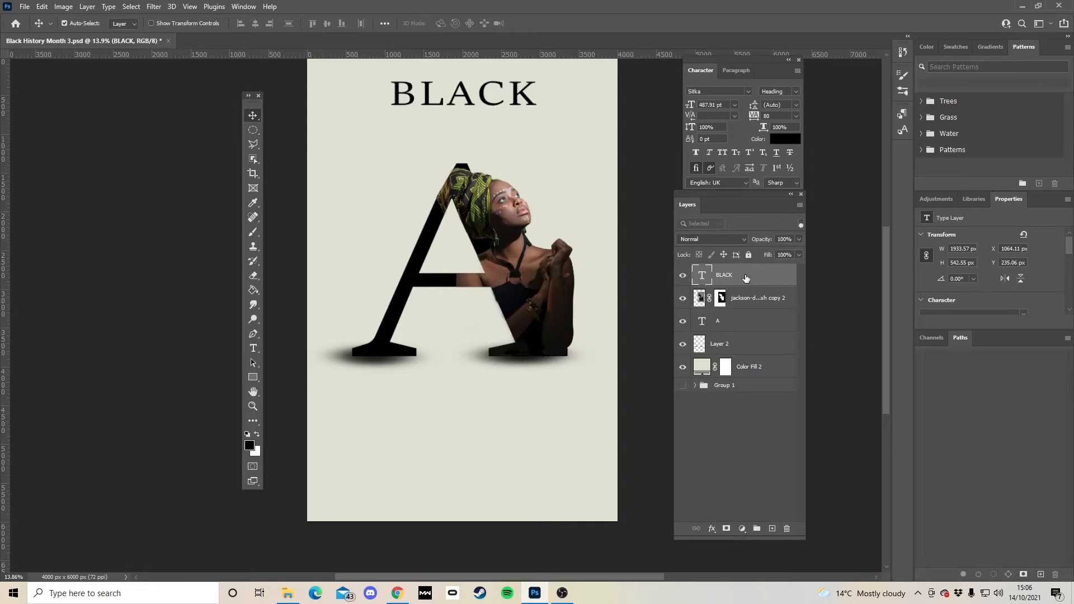
Duplicate the BLACK text layer, place the copy directly below the original and change its text to HISTORY.
left_click_drag(745, 278, 773, 530)
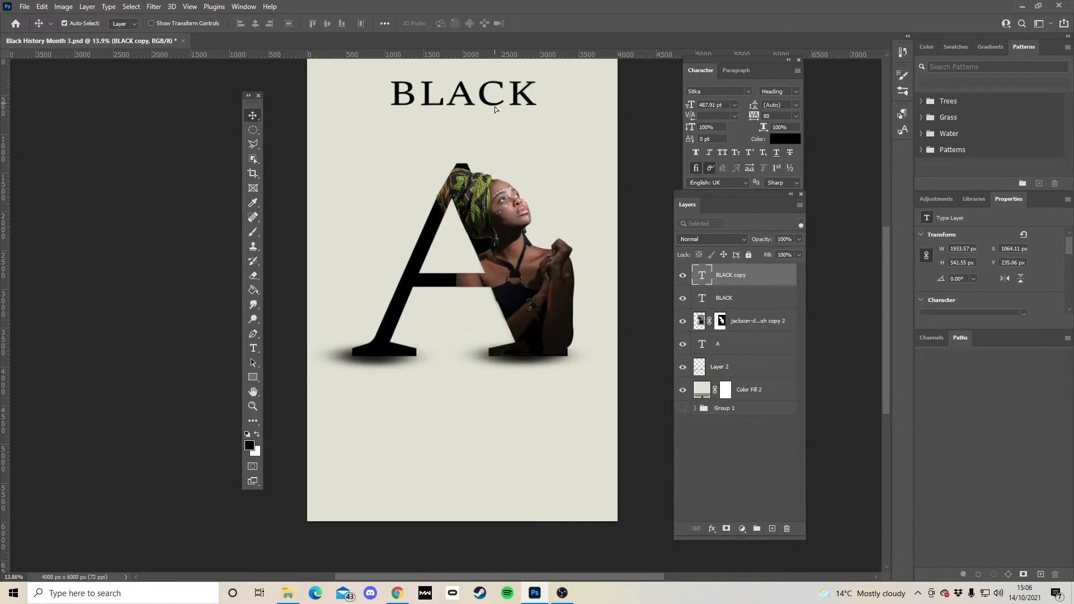
left_click_drag(494, 107, 495, 132)
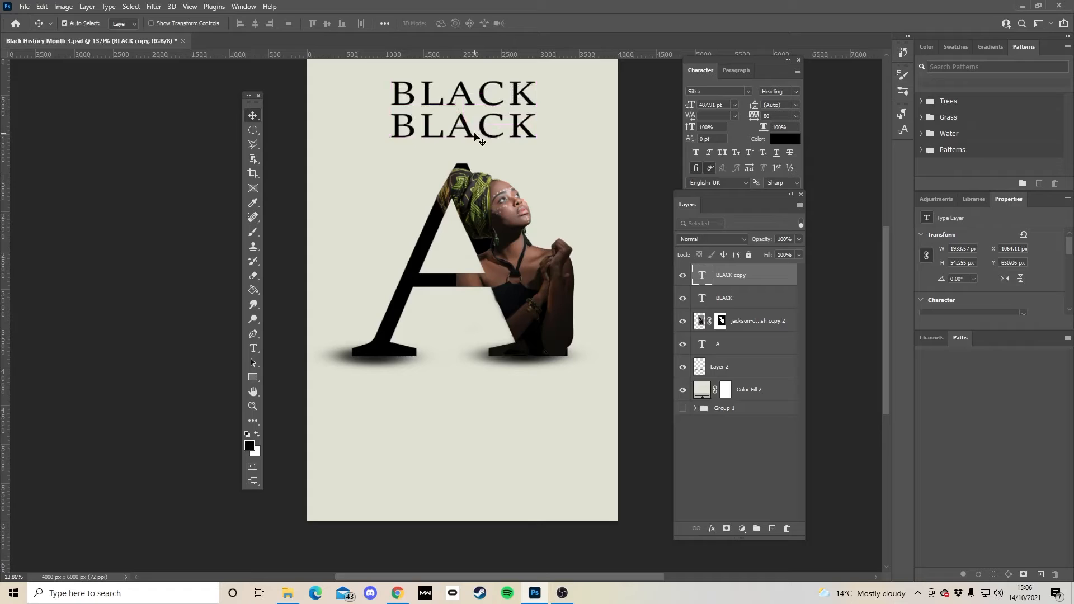
key("t")
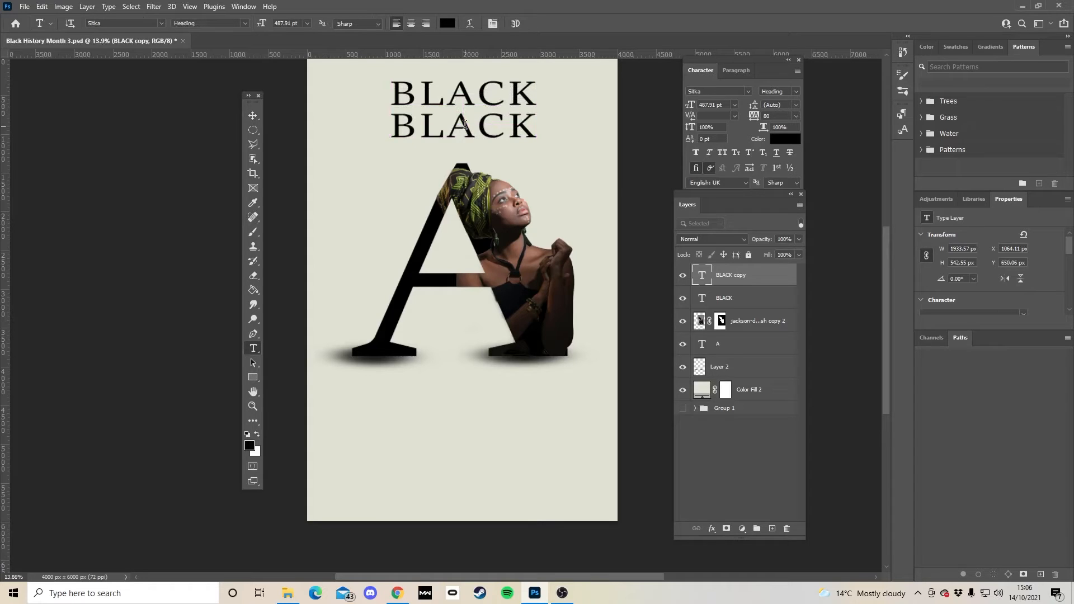
double_click(465, 124)
type("HISTORY")
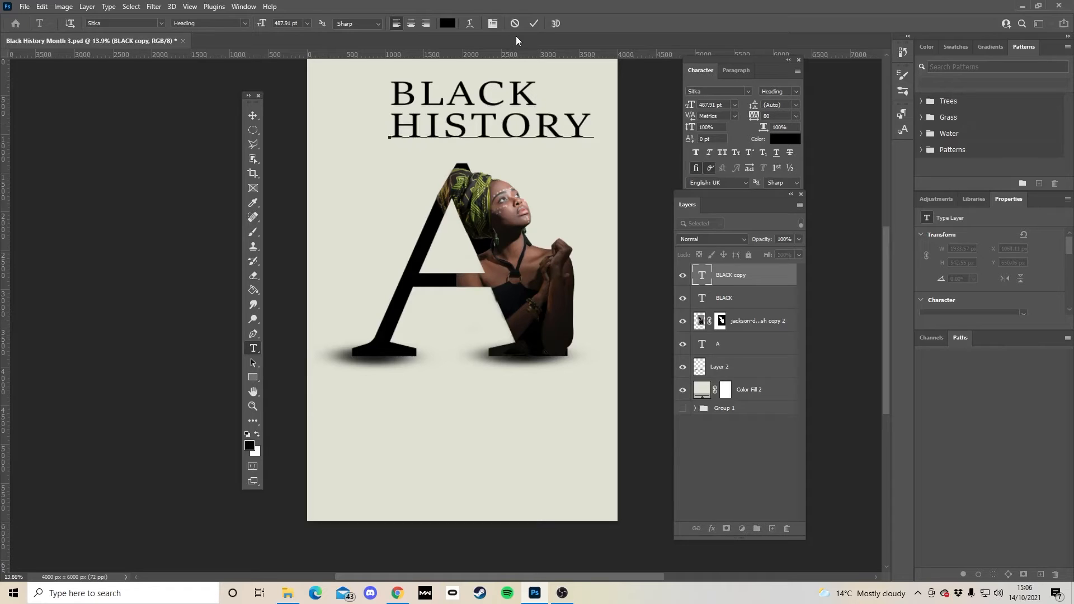
left_click(534, 24)
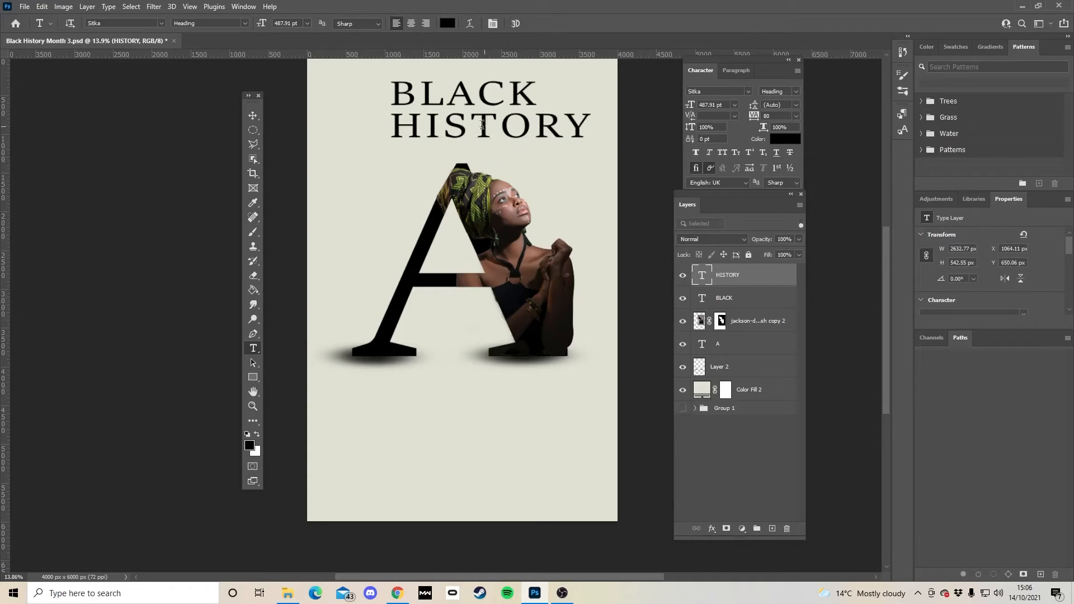
Centre the words BLACK and HISTORY above the letter A and lower HISTORY slightly to widen the line gap.
left_click(252, 115)
left_click_drag(449, 133, 426, 133)
left_click_drag(469, 100, 473, 100)
scroll(490, 150, "up", 1)
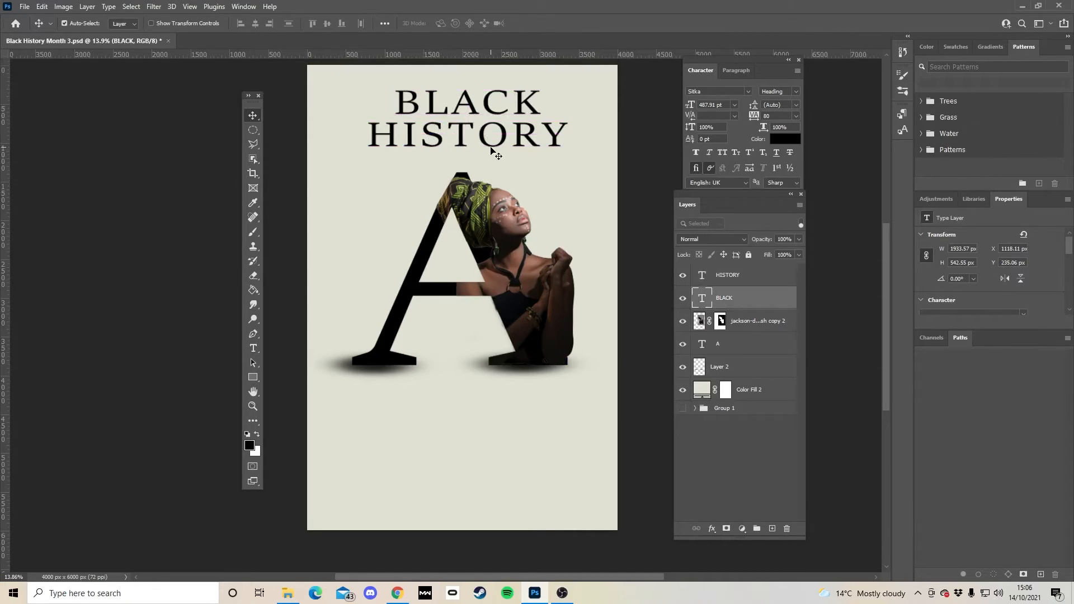
scroll(490, 151, "up", 1)
left_click_drag(477, 119, 460, 152)
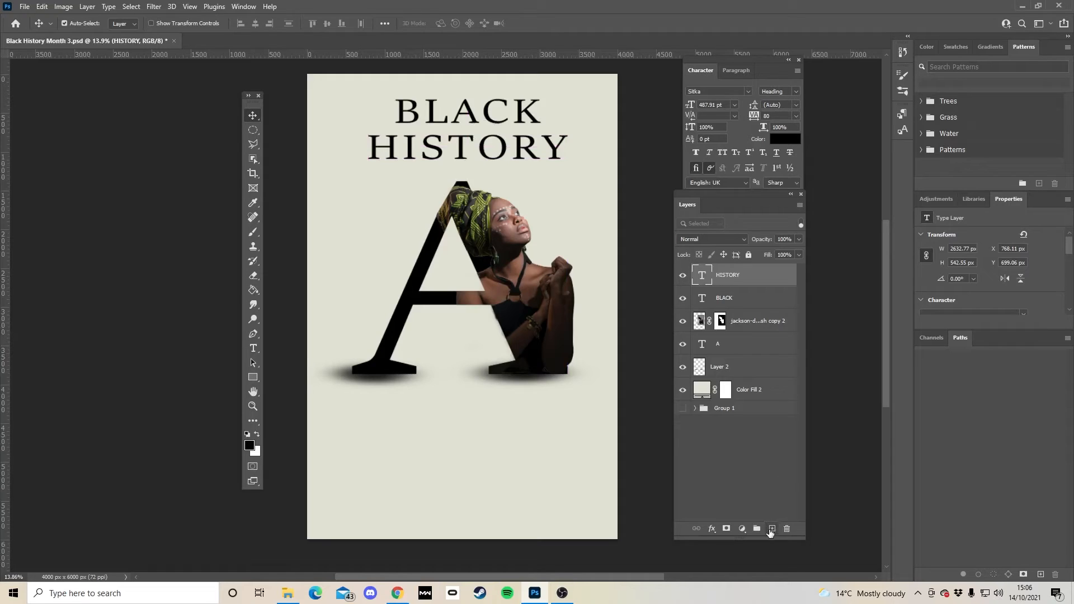
Add the text MONTH in the empty area below the letter A on a new layer.
left_click(772, 529)
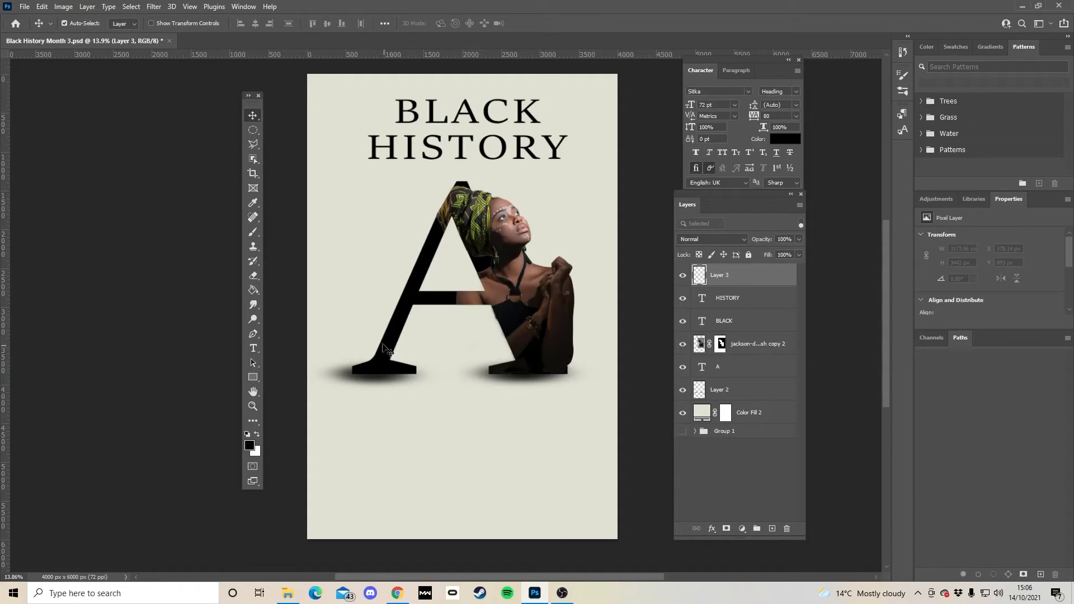
key("t")
left_click(415, 477)
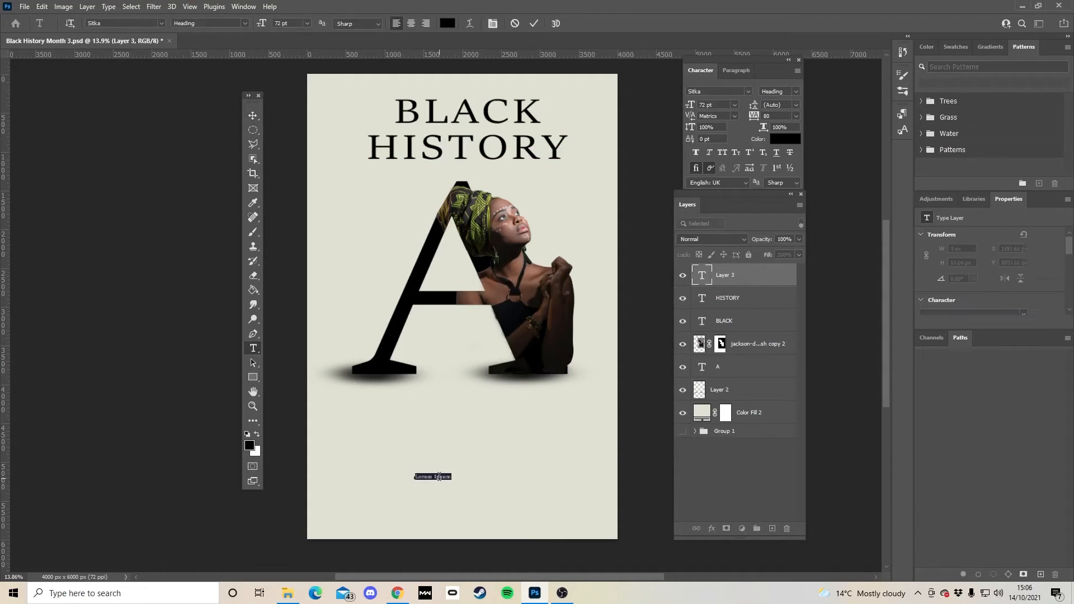
type("MONTH")
left_click(256, 112)
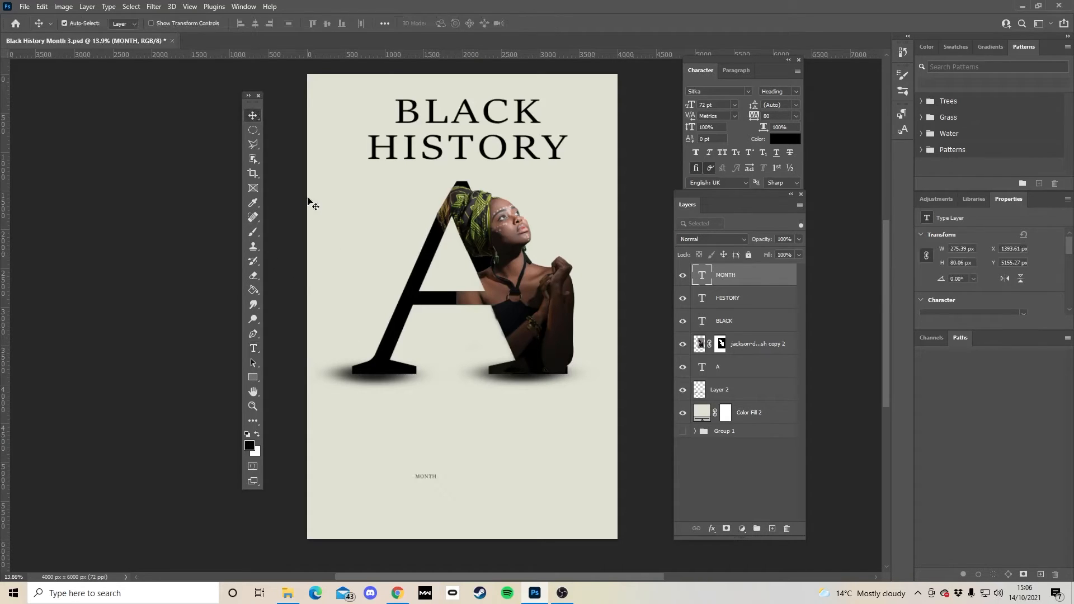
Enlarge the word MONTH to about 522 pt and position it roughly centred below the letter A.
key("ctrl+t")
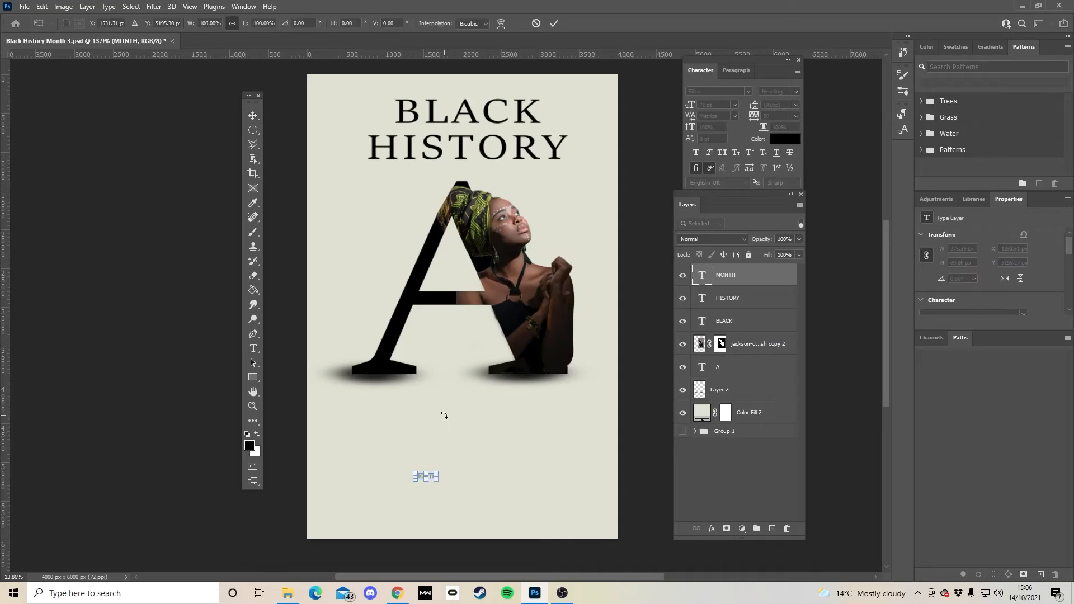
left_click_drag(442, 486, 462, 466)
key("Return")
Change the font of the word MONTH to Geometos Regular.
double_click(463, 466)
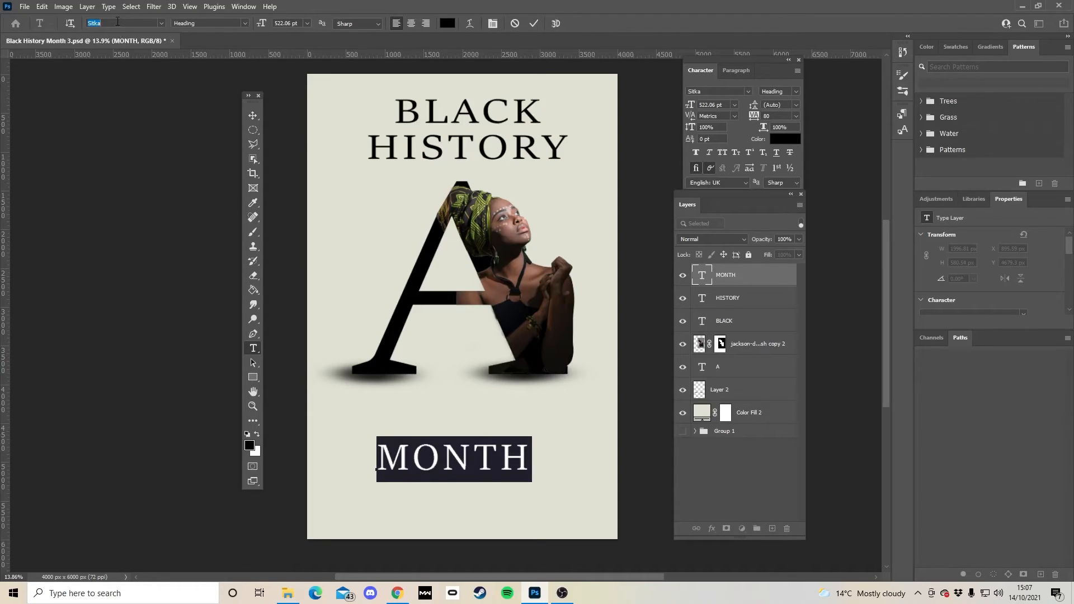
type("GEO")
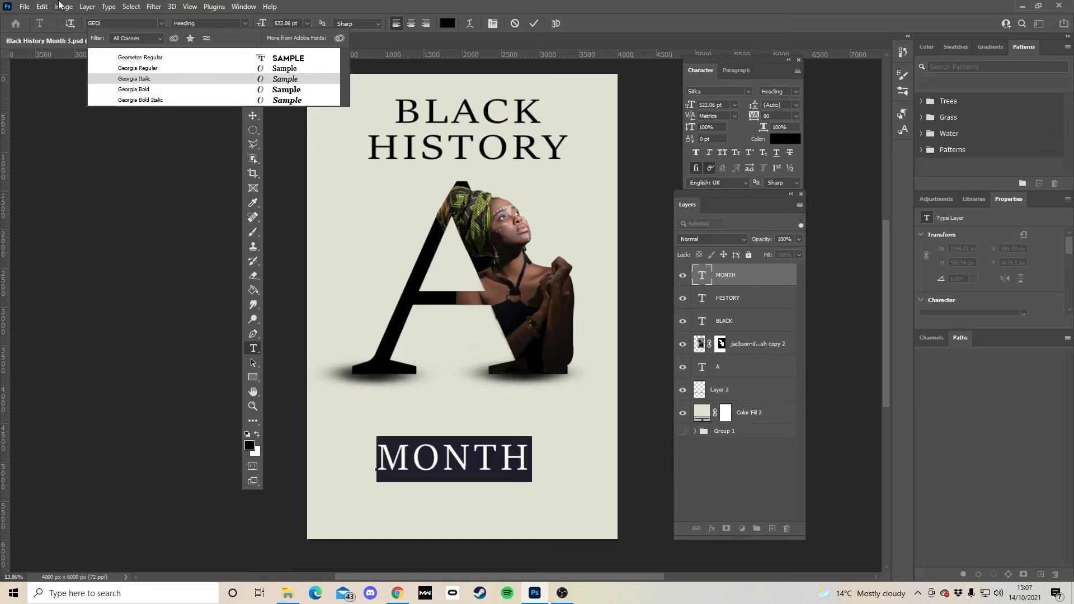
left_click(128, 54)
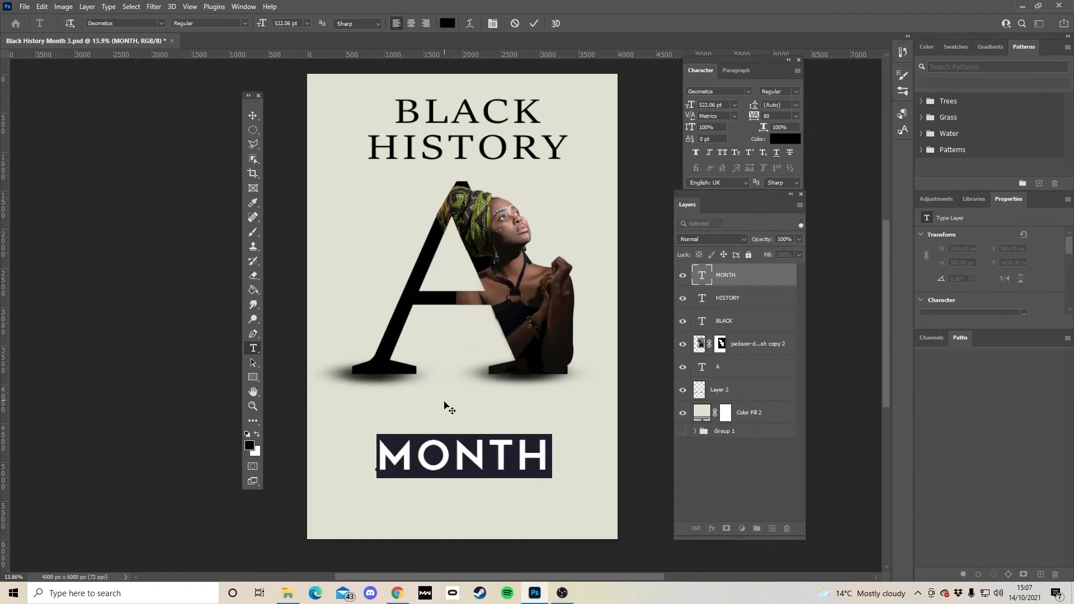
Move the word MONTH up closer beneath the letter A and enlarge it to about 579 pt.
left_click(463, 142)
double_click(463, 142)
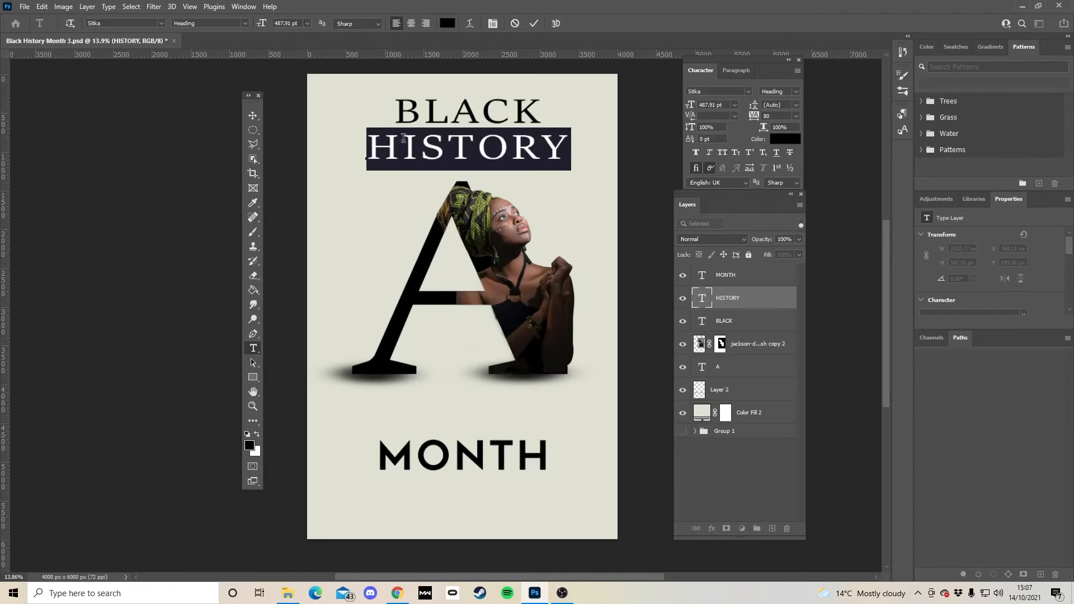
left_click(250, 109)
left_click_drag(487, 471, 459, 431)
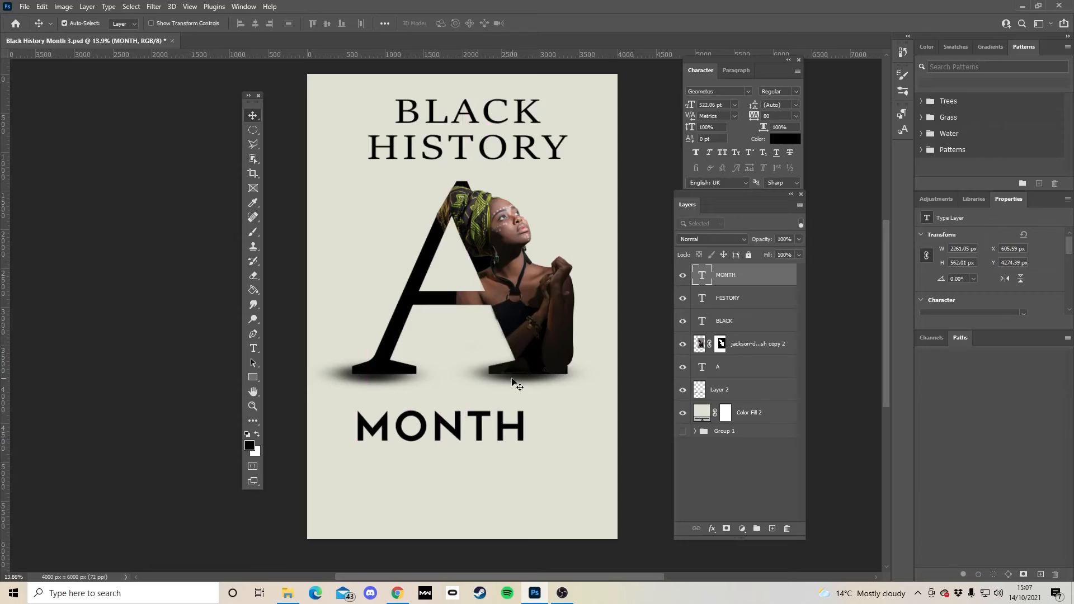
key("ctrl")
key("ctrl+t")
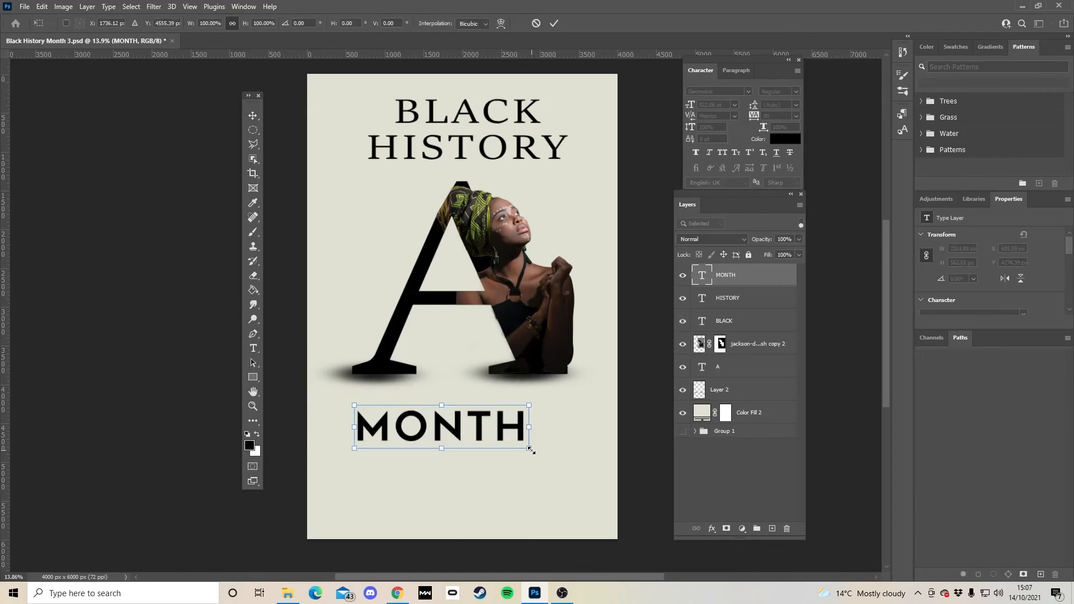
left_click_drag(529, 448, 507, 435)
key("Return")
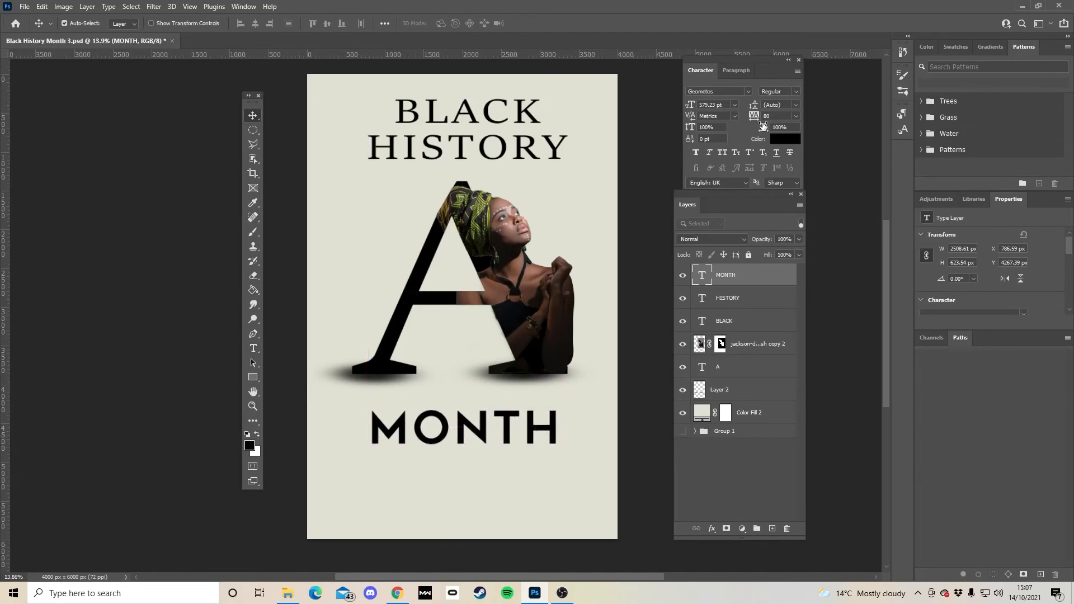
Widen the tracking of the word MONTH to 300 and recentre it below the letter A.
left_click_drag(754, 116, 767, 114)
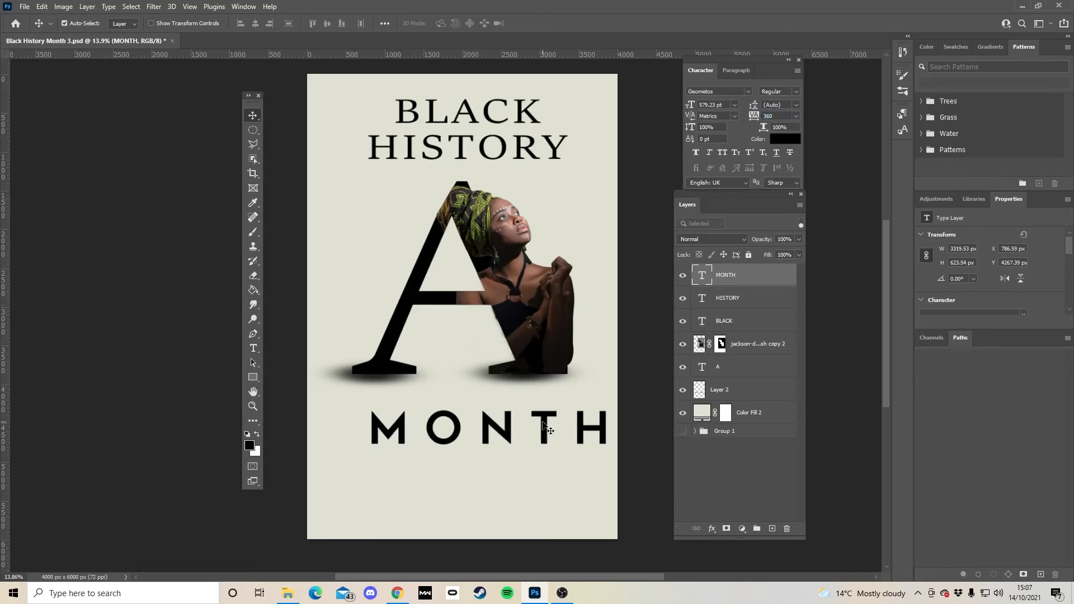
left_click_drag(543, 427, 515, 425)
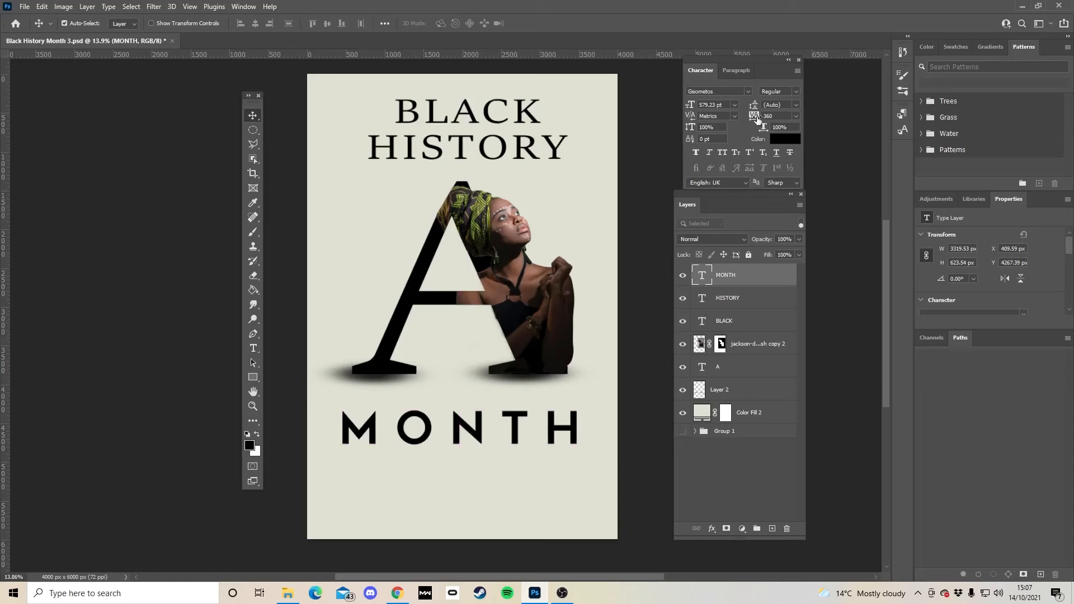
left_click_drag(758, 116, 761, 117)
left_click_drag(500, 428, 508, 431)
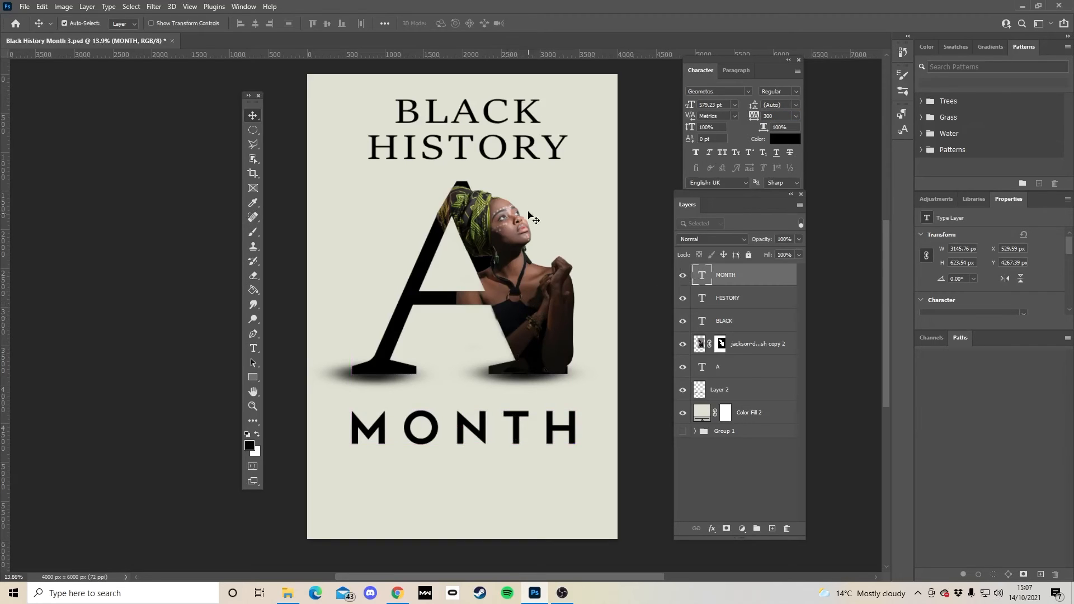
left_click_drag(517, 434, 515, 454)
mouse_move(520, 318)
left_mouse_down()
mouse_move(524, 335)
mouse_move(518, 314)
left_mouse_up()
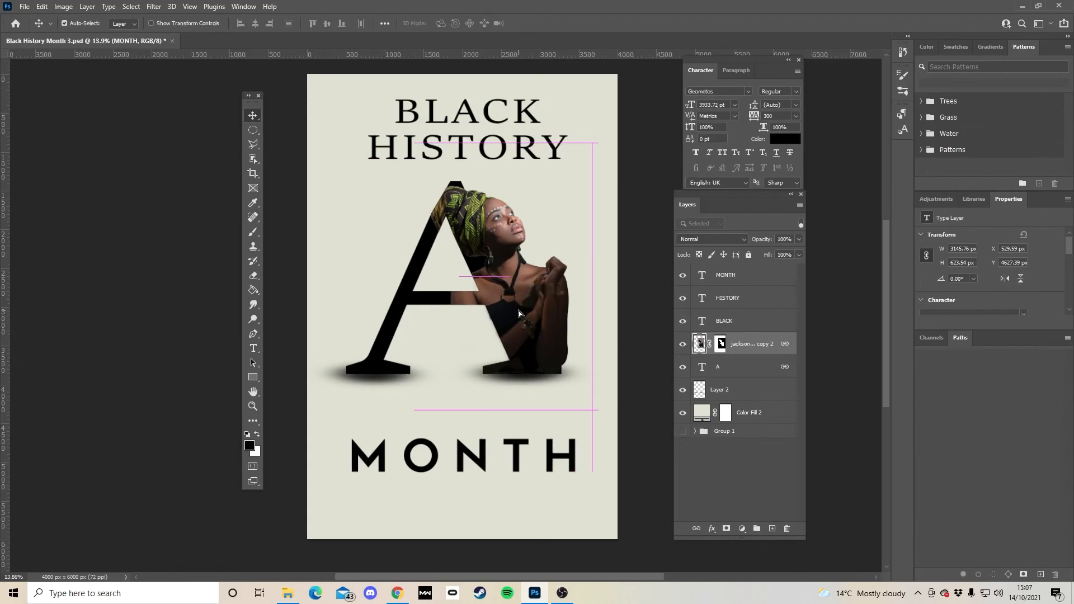
key("ctrl+z")
key("ctrl+z")
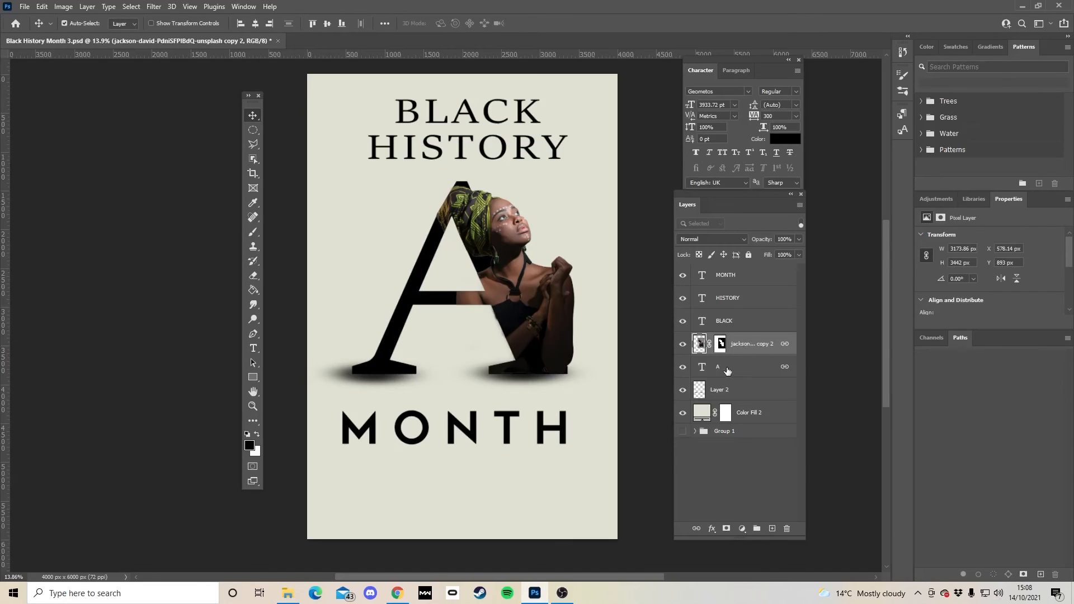
Link the shadow layer (Layer 2) with the portrait and letter A layers and move them together slightly down.
left_click(748, 392, "shift")
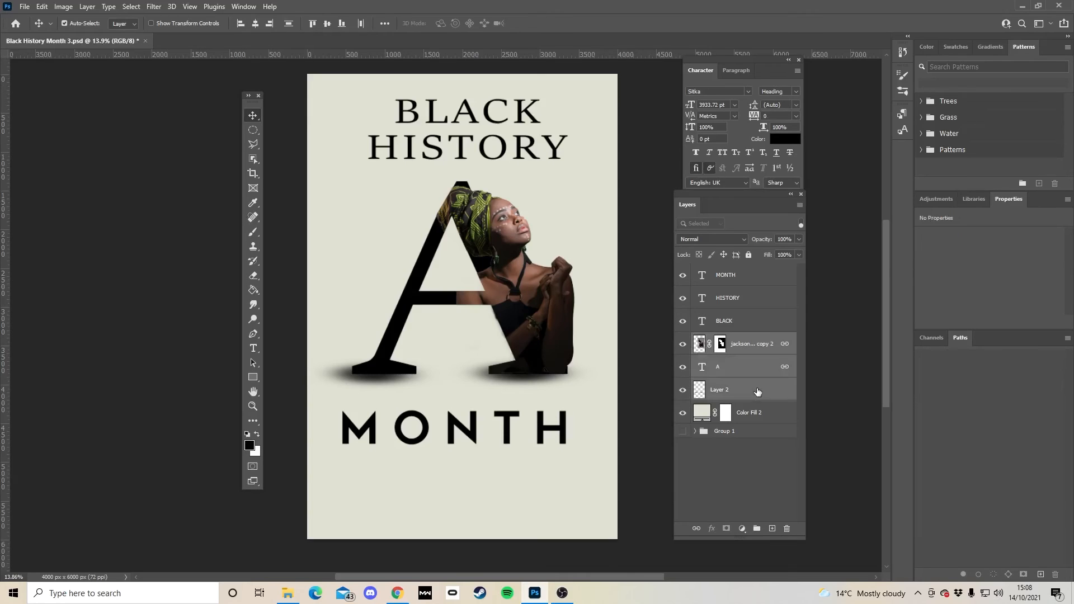
right_click(753, 381)
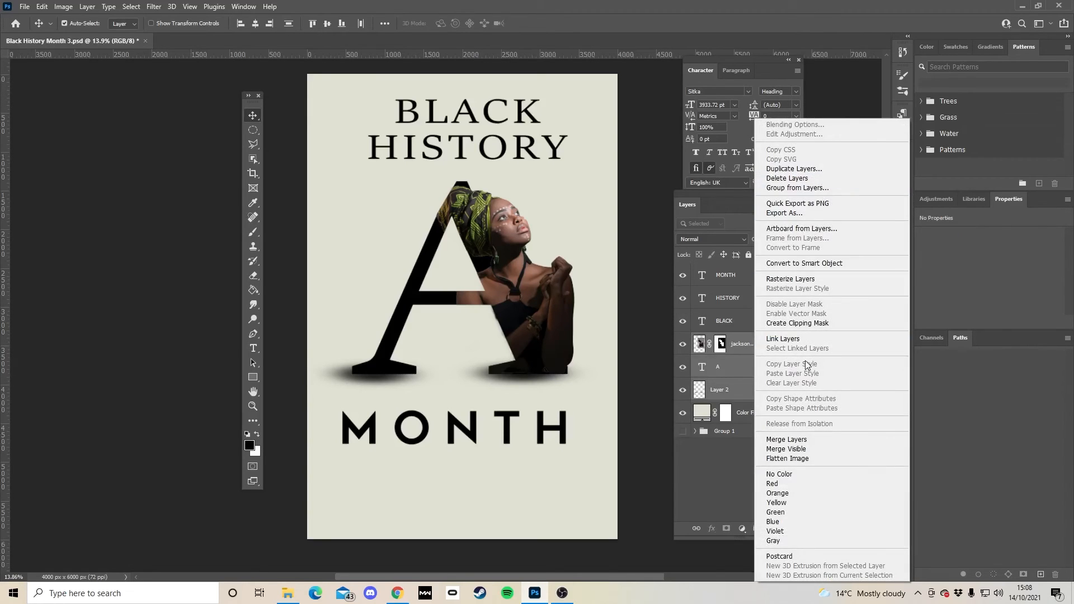
left_click(806, 339)
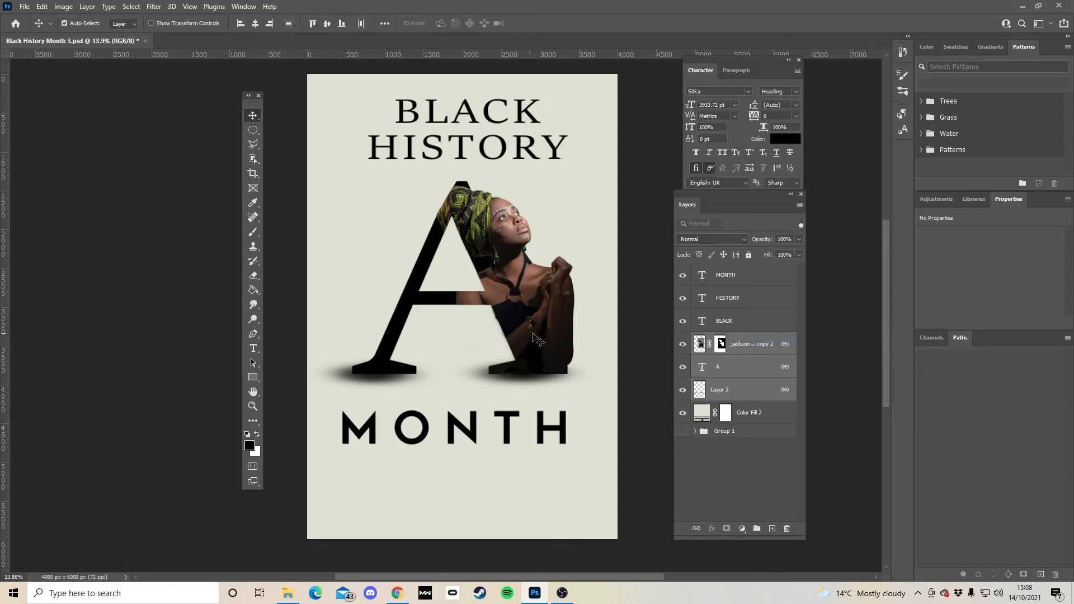
left_click_drag(535, 319, 534, 328)
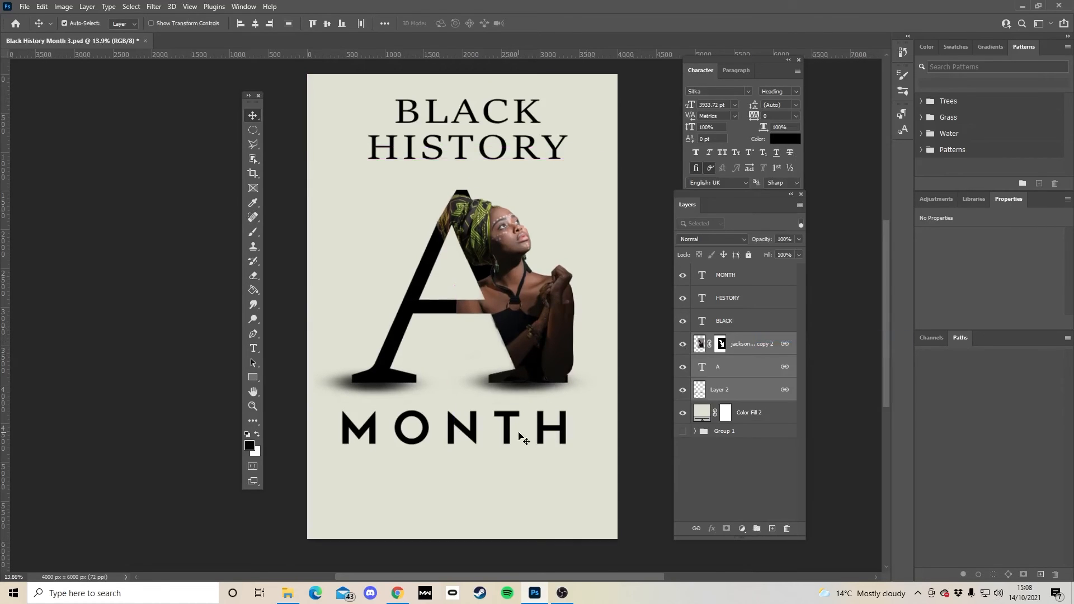
Lower the word MONTH to widen the gap below the letter A, and nudge HISTORY slightly down from BLACK.
left_click_drag(508, 430, 511, 452)
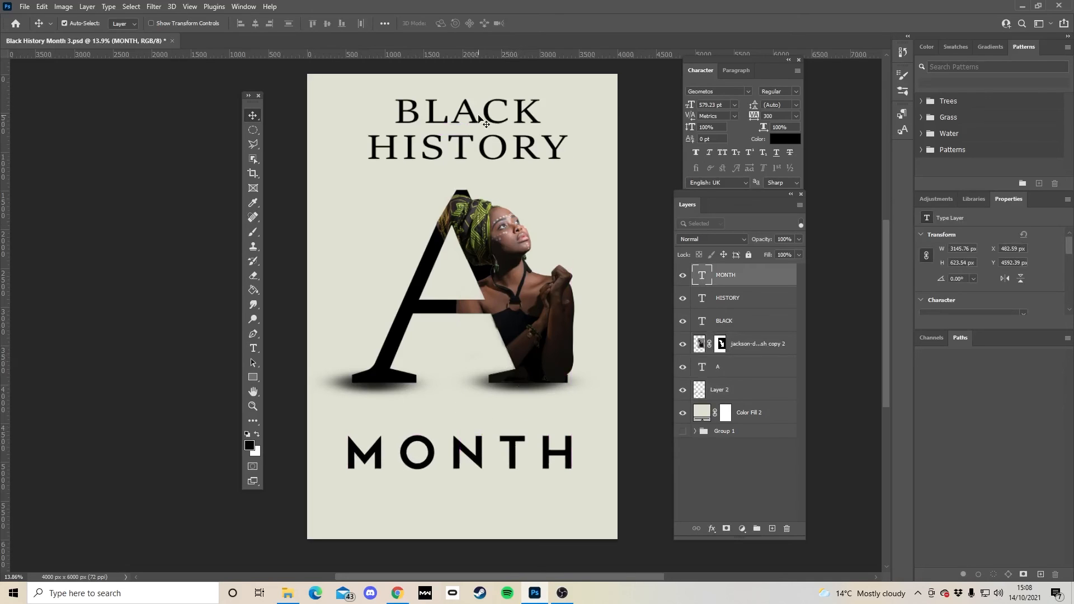
left_click(485, 155)
left_click_drag(485, 156, 485, 160)
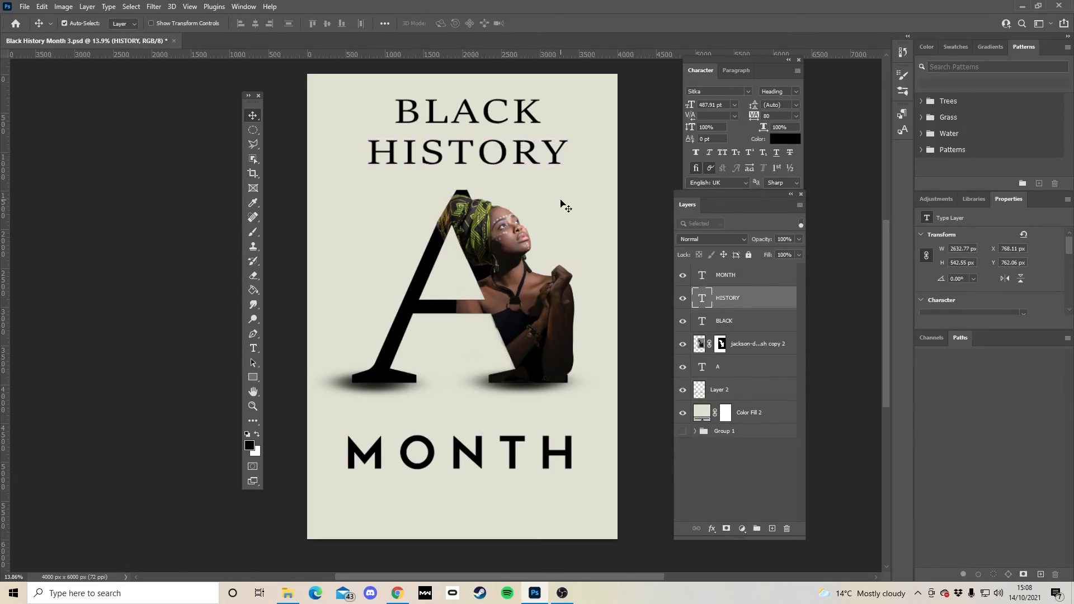
Group all the poster layers from MONTH down to Color Fill 2.
left_click(604, 256)
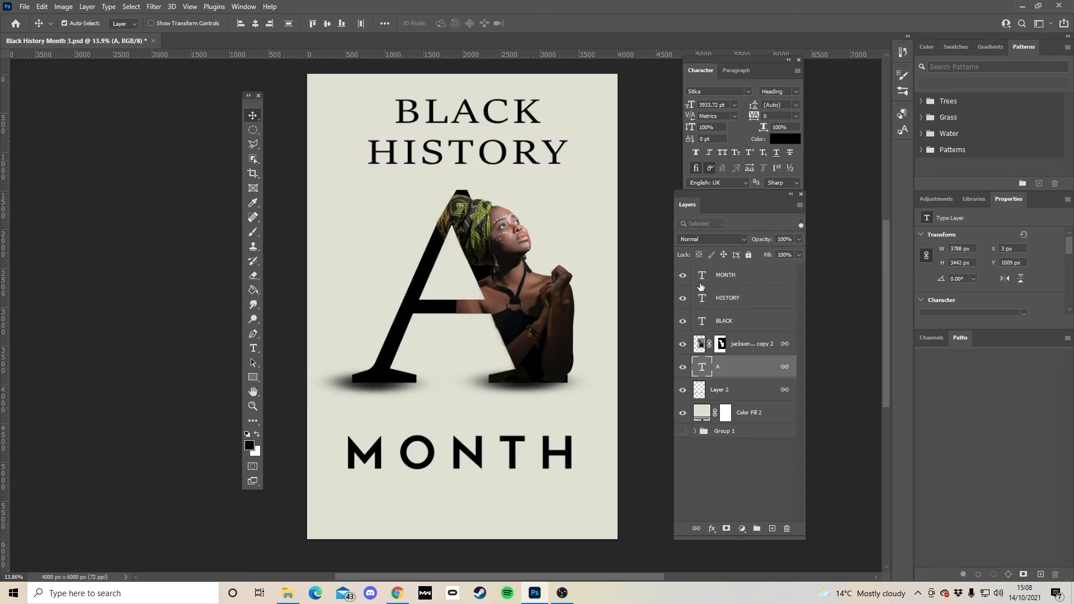
left_click(739, 278)
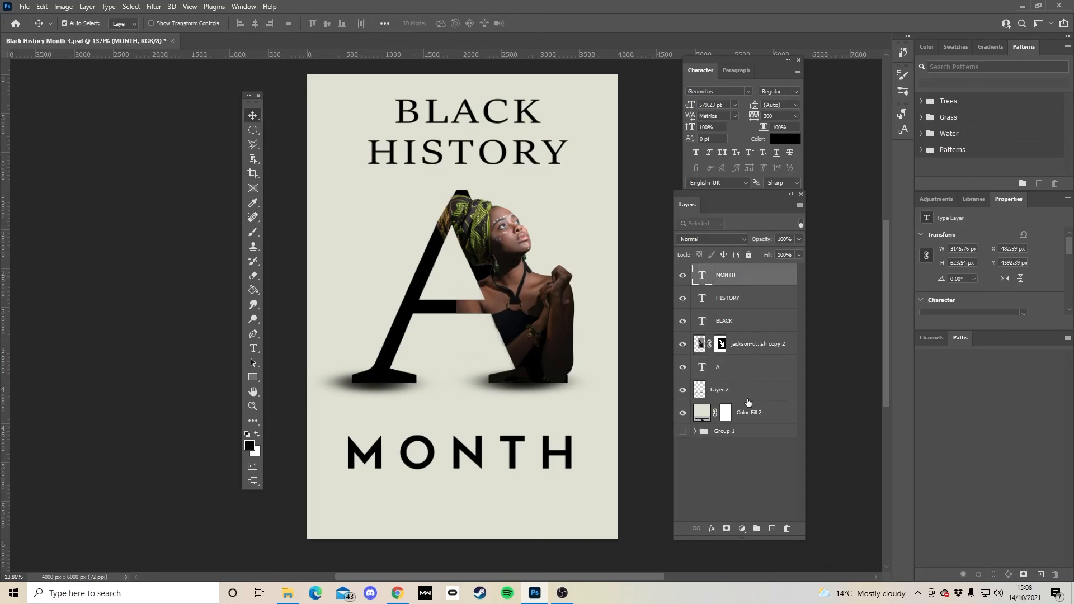
left_click(767, 416, "shift")
right_click(757, 412)
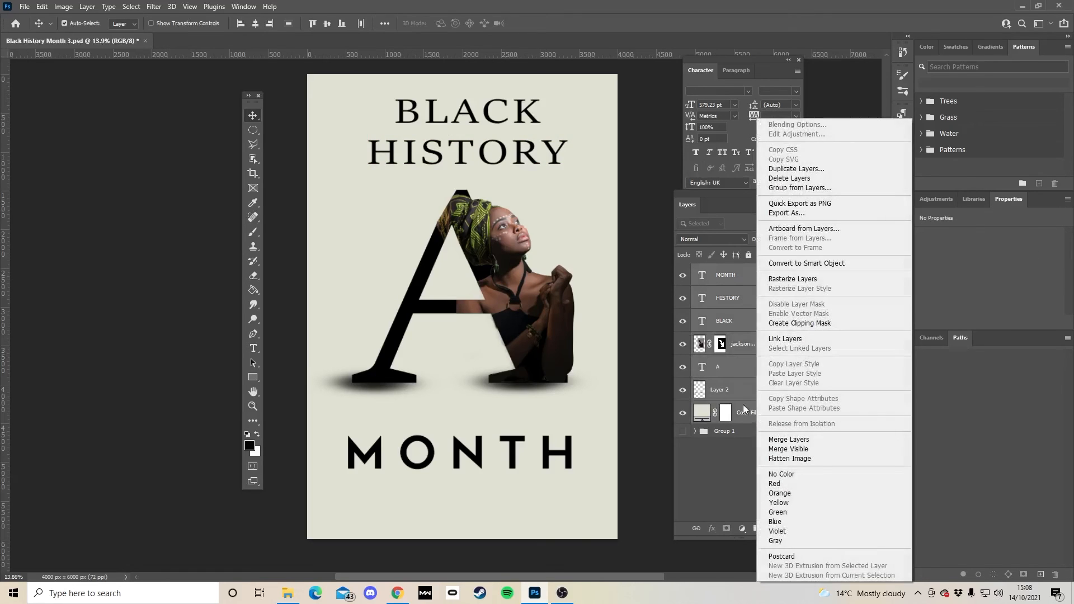
left_click(742, 406)
key("ctrl+g")
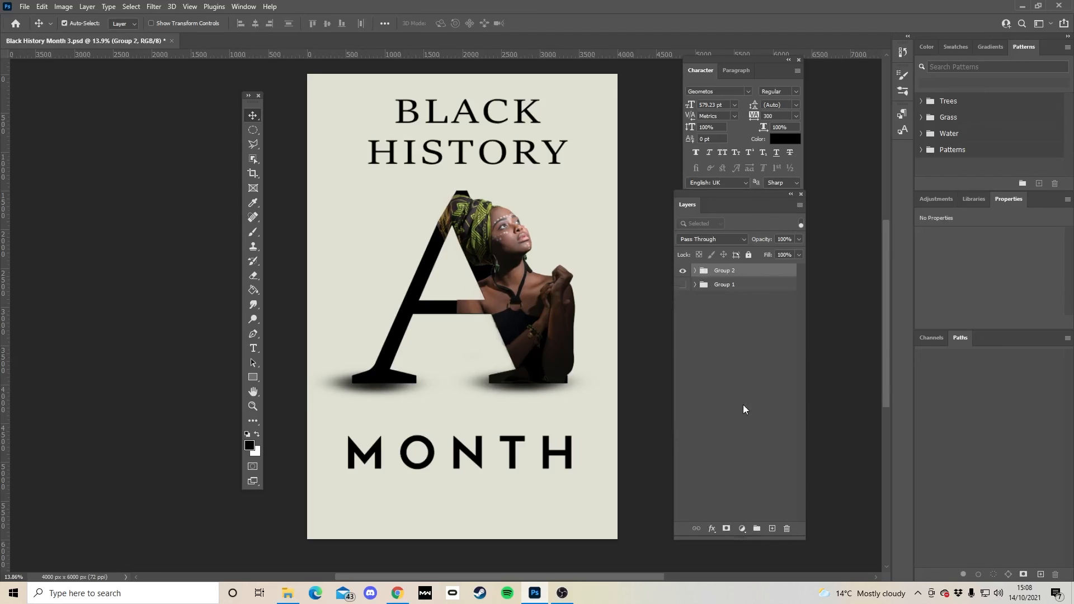
Alternate the visibility of the new group and Group 1 to compare the recreated poster with the original version.
left_click(682, 272)
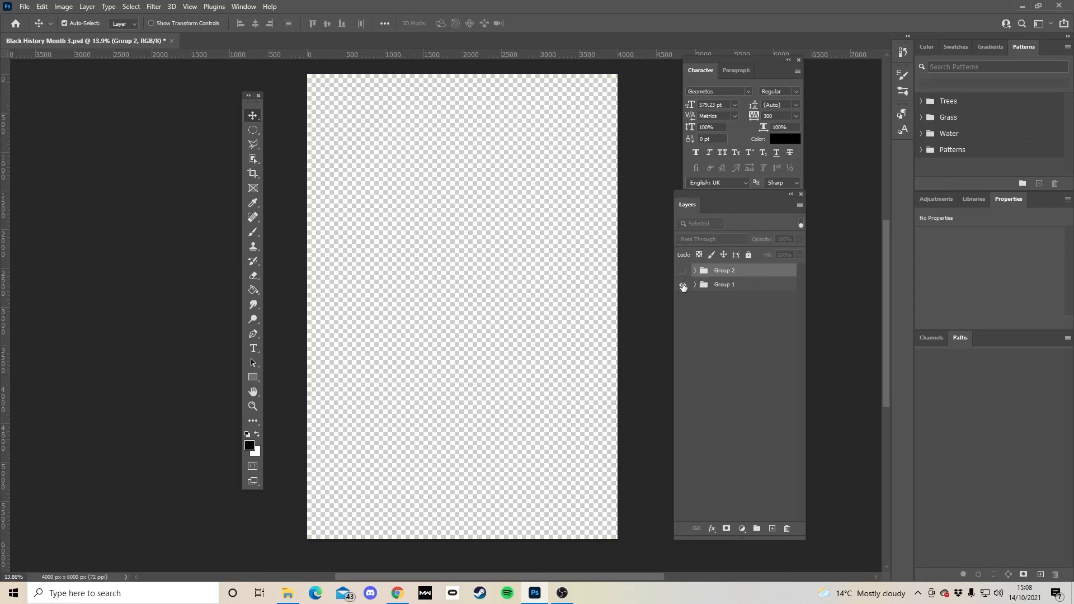
left_click(682, 286)
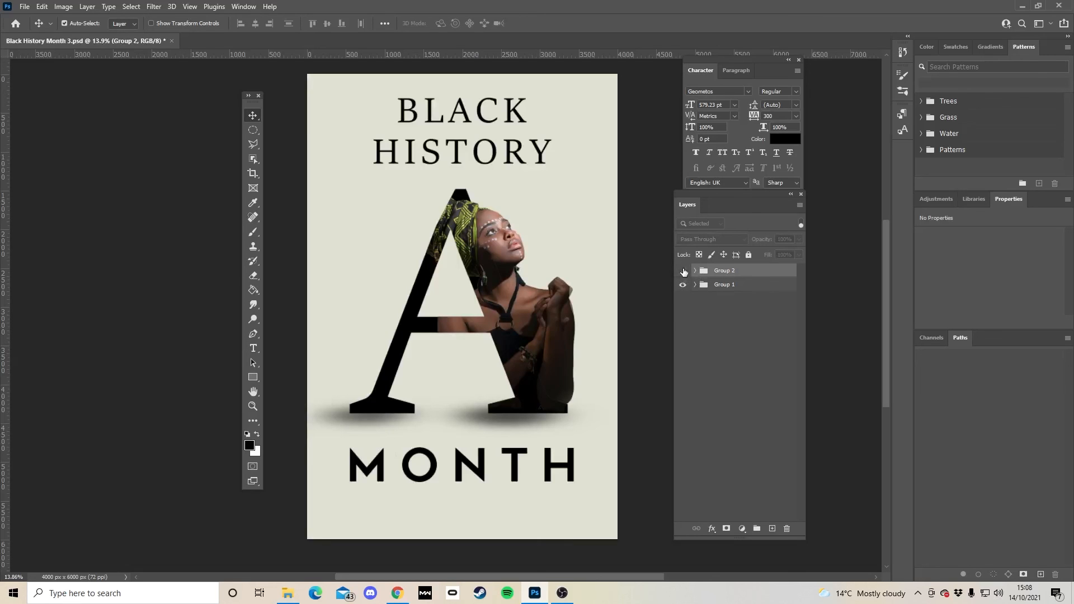
left_click(682, 272)
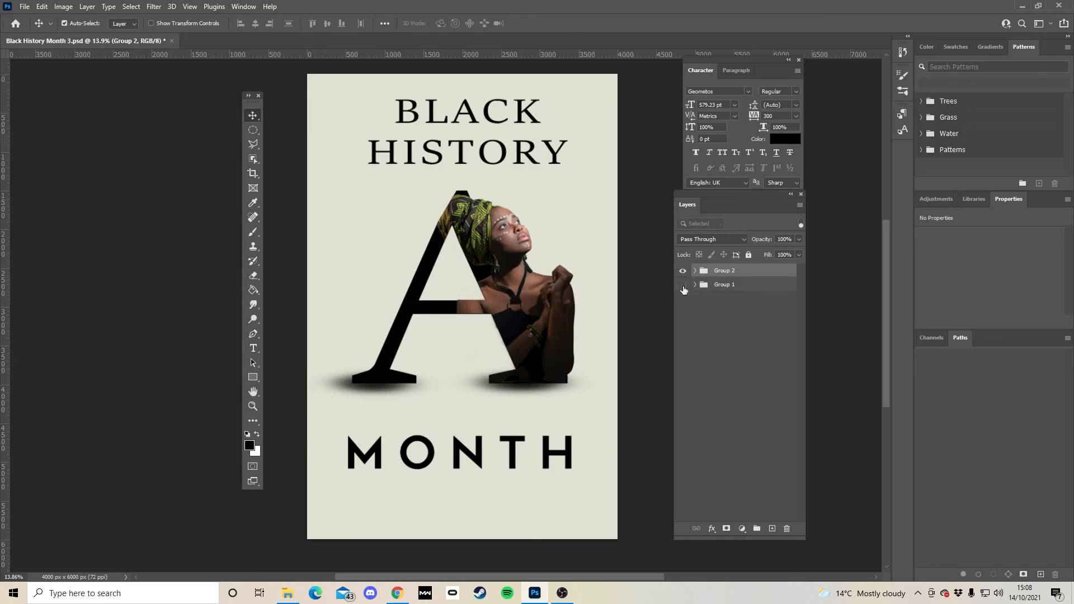
left_click(683, 285)
left_click(682, 272)
left_click(682, 284)
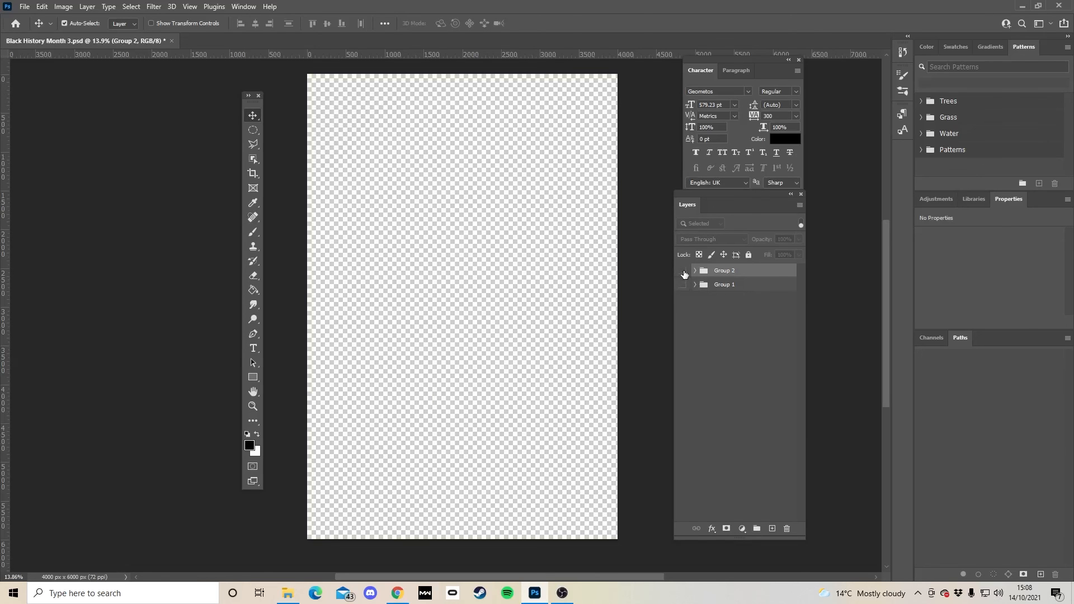
left_click(683, 272)
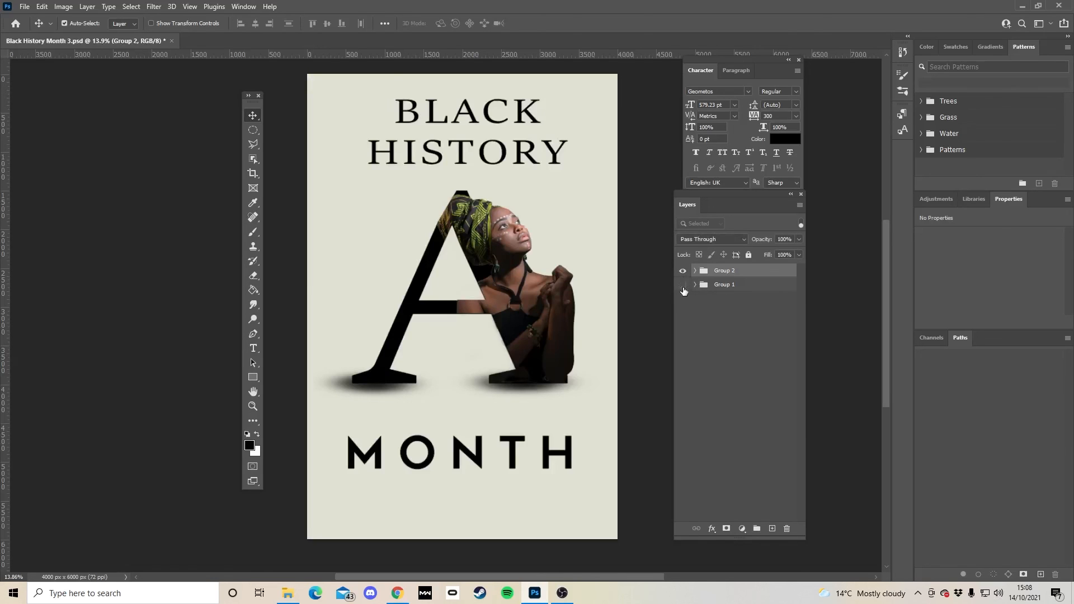
left_click(682, 271)
left_click(682, 284)
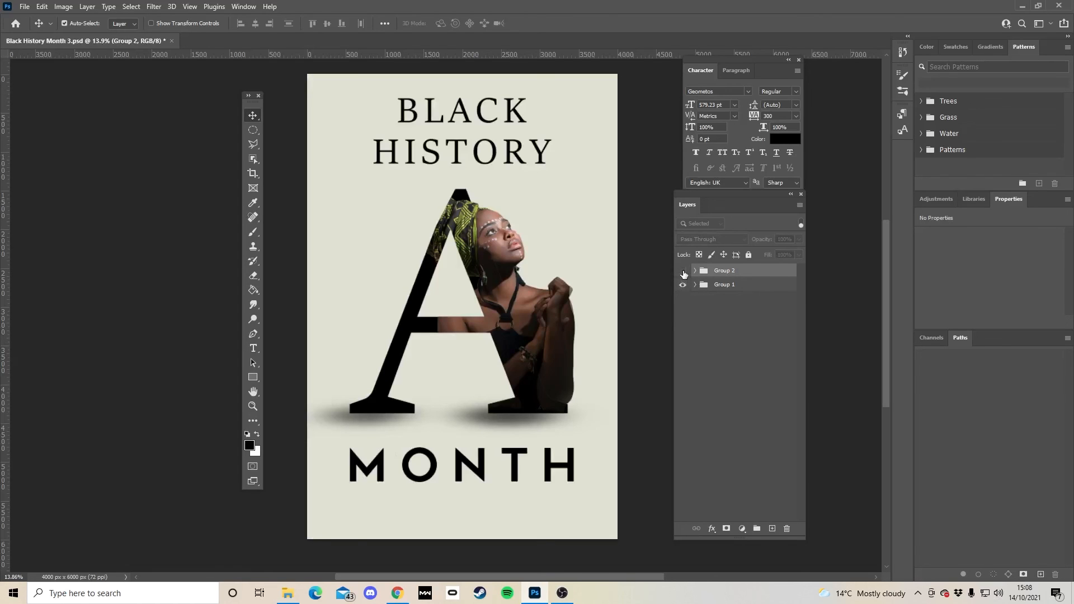